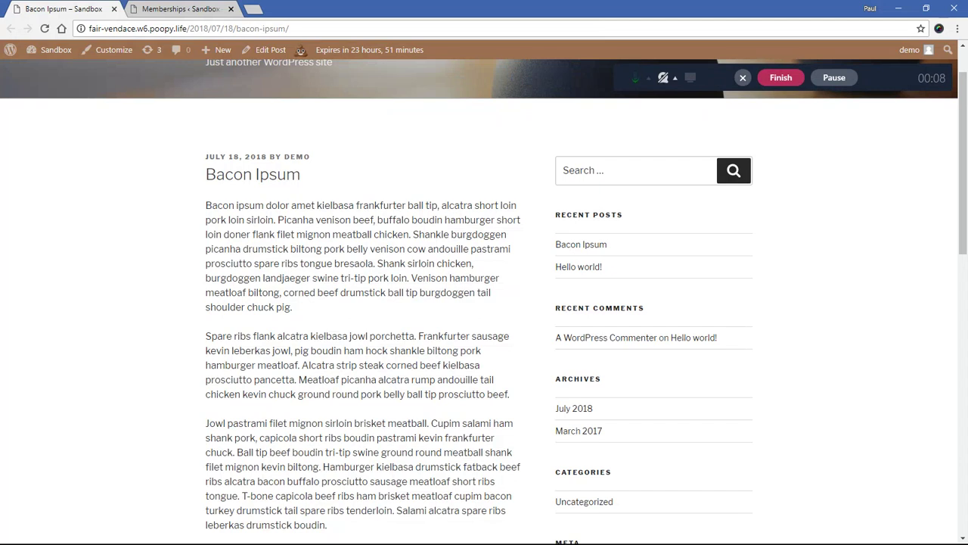
Step: Examine the Bacon Ipsum post, focusing on its last three paragraphs, from "Jowl pastrami" to the end
scroll(484, 303, "down", 3)
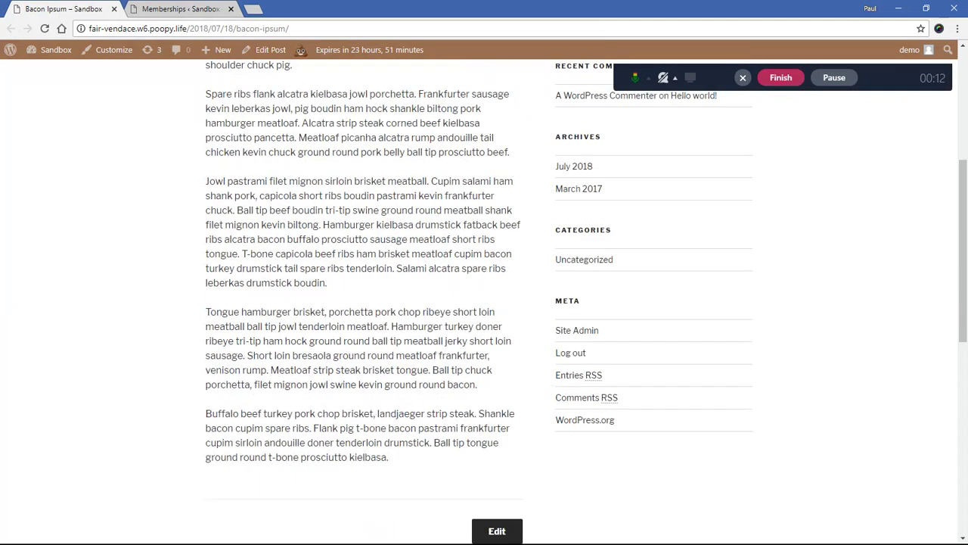
left_click_drag(206, 181, 389, 457)
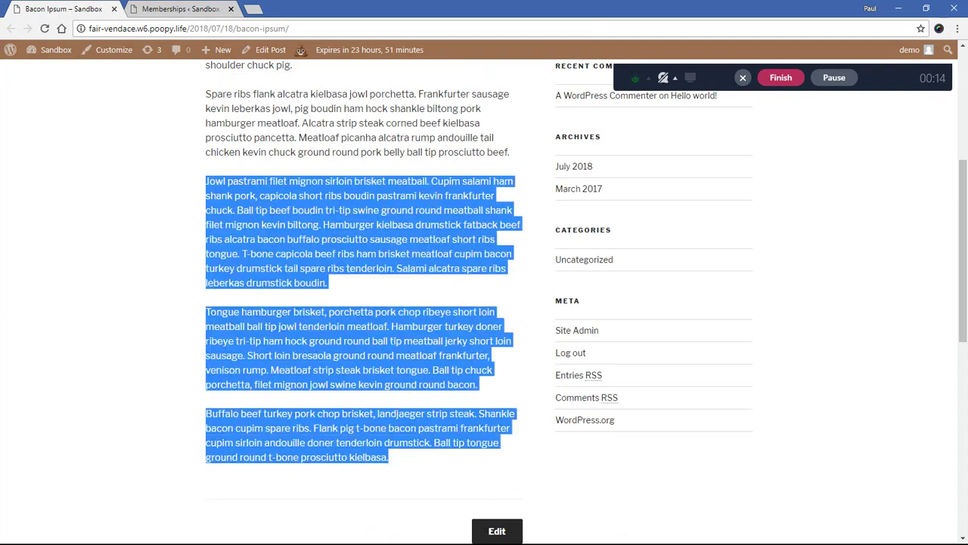
scroll(364, 302, "up", 1)
scroll(484, 302, "up", 2)
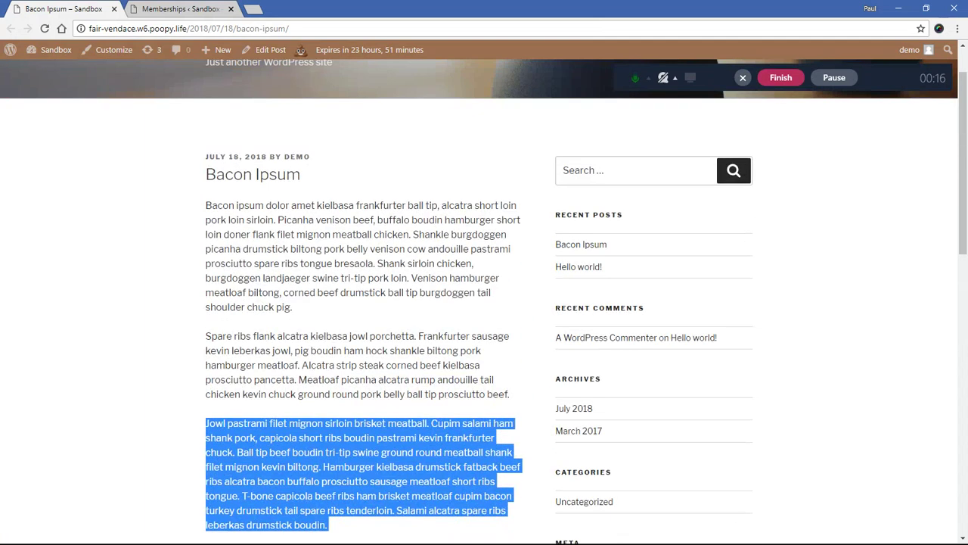
left_click(388, 457)
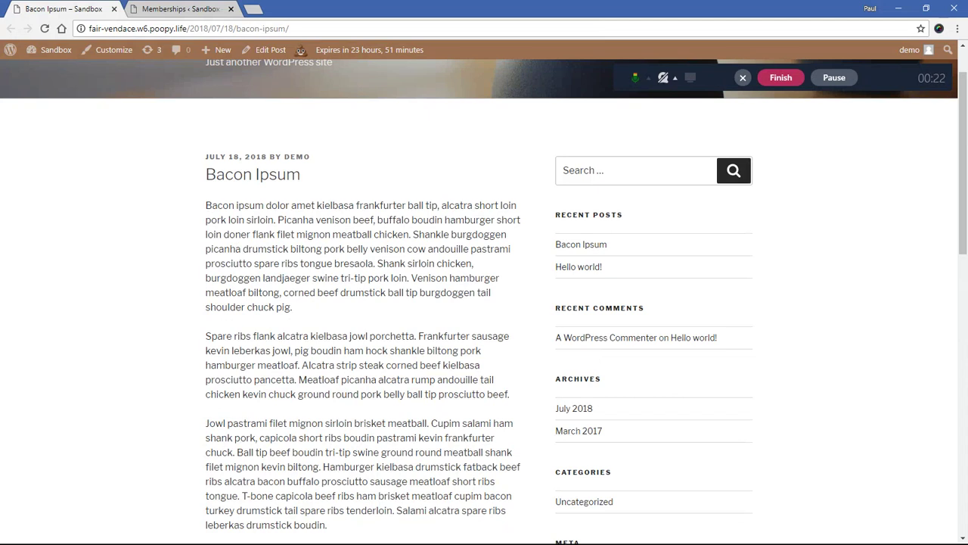
scroll(484, 302, "down", 4)
scroll(484, 303, "up", 3)
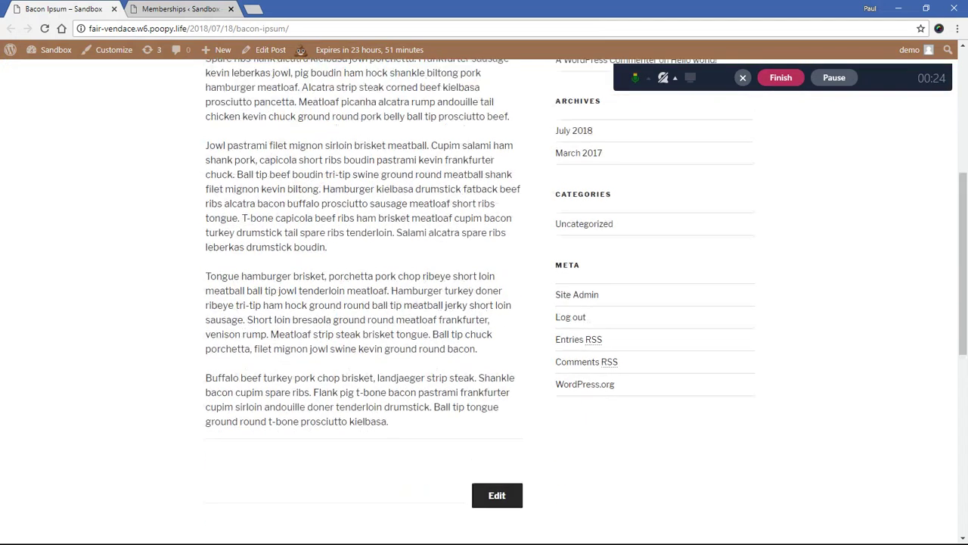
scroll(485, 302, "down", 3)
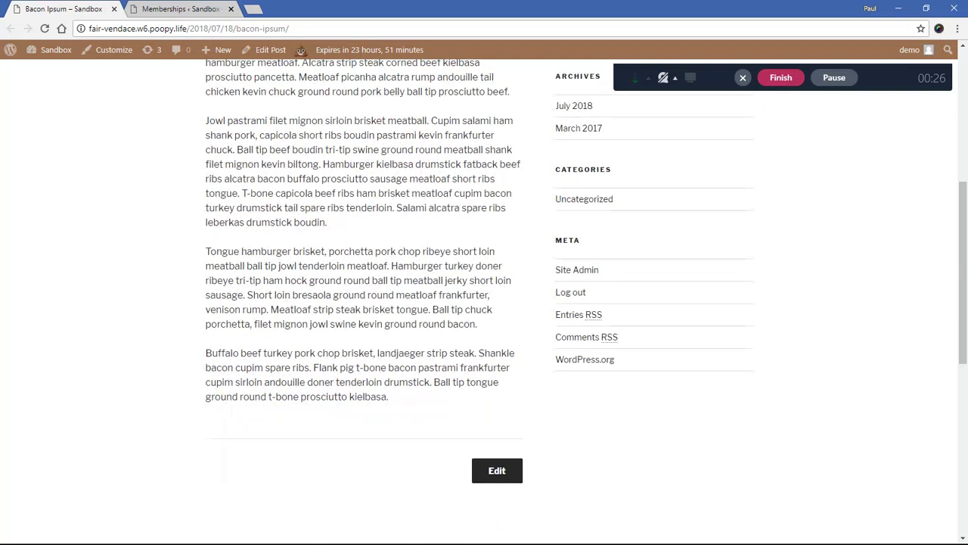
scroll(484, 303, "up", 6)
scroll(484, 303, "down", 5)
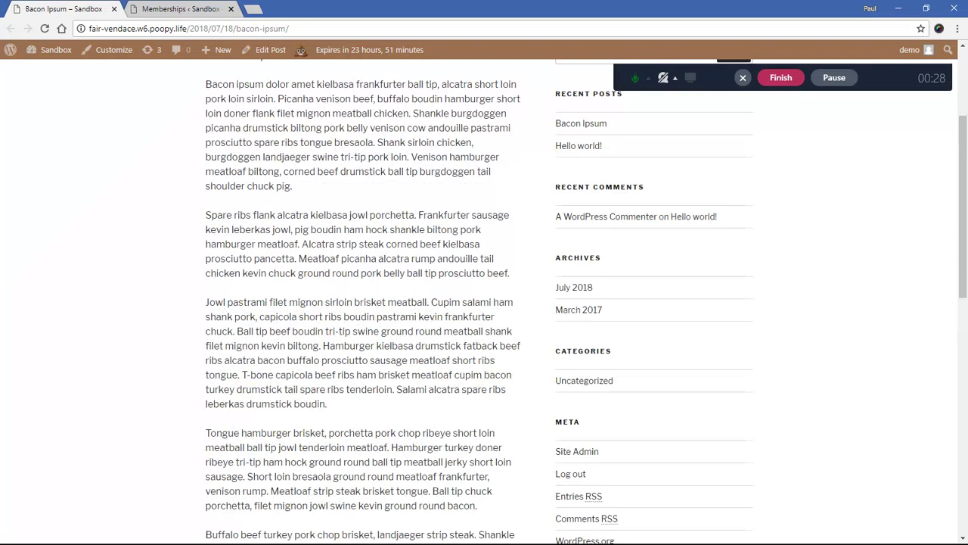
left_click_drag(206, 181, 268, 253)
left_click_drag(319, 342, 389, 458)
left_click_drag(361, 385, 208, 181)
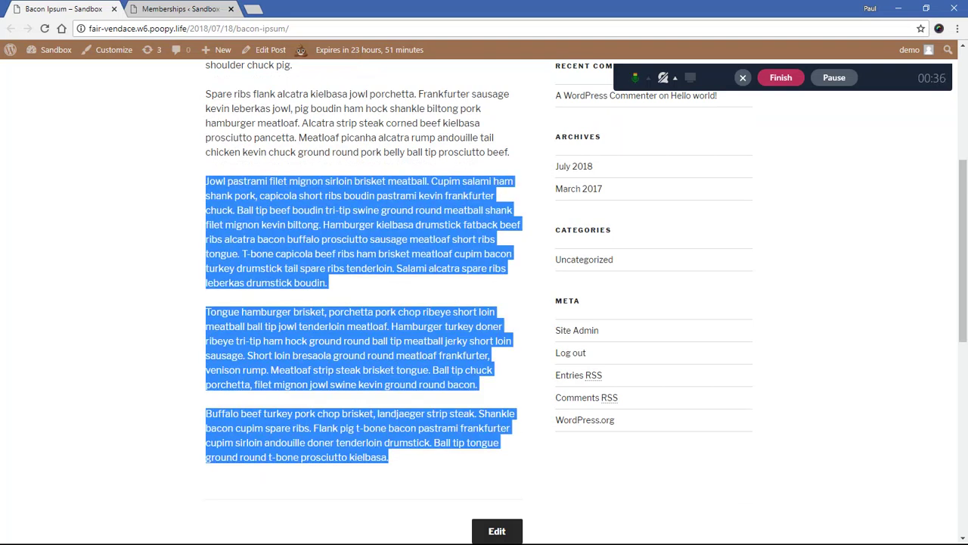
left_click(208, 182)
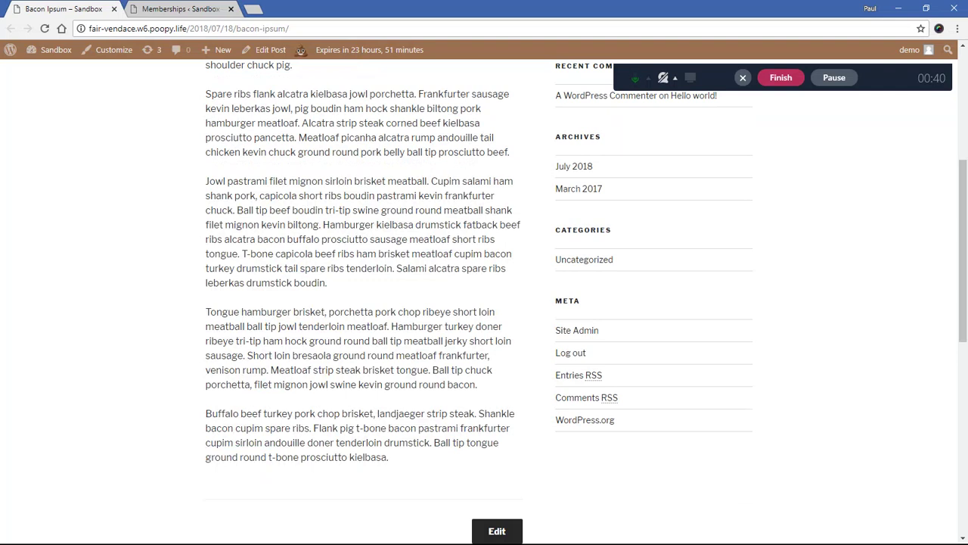
scroll(236, 217, "up", 5)
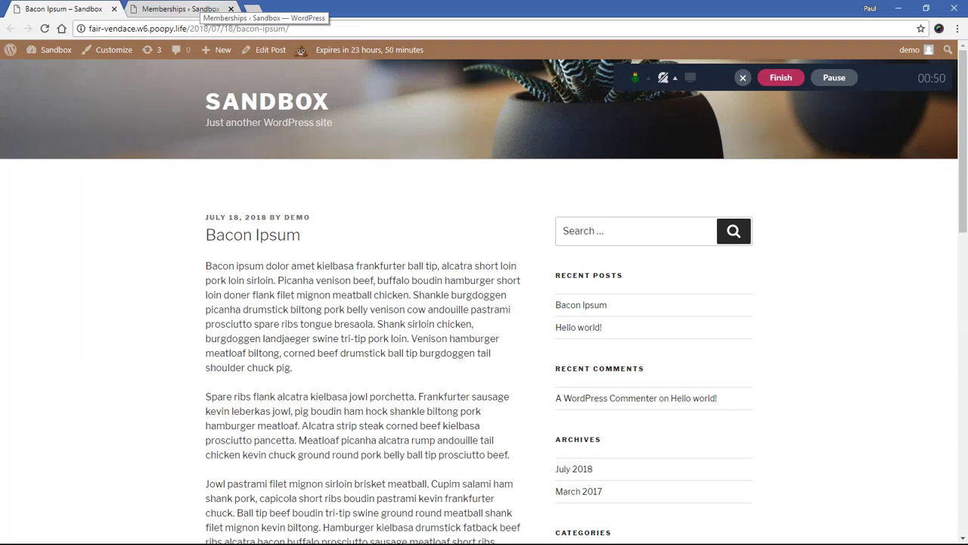
Step: Start a new MemberPress membership titled "Free Membership"
left_click(189, 9)
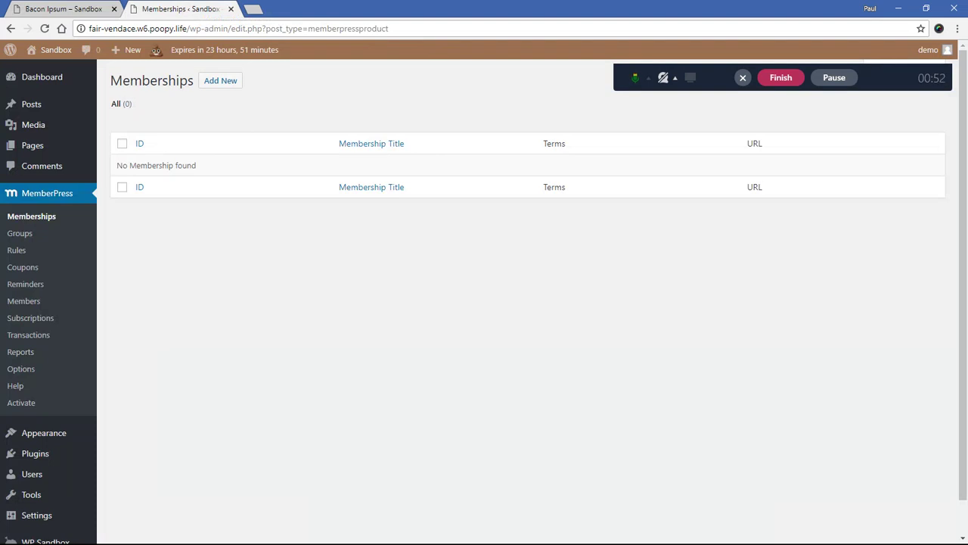
scroll(484, 297, "down", 1)
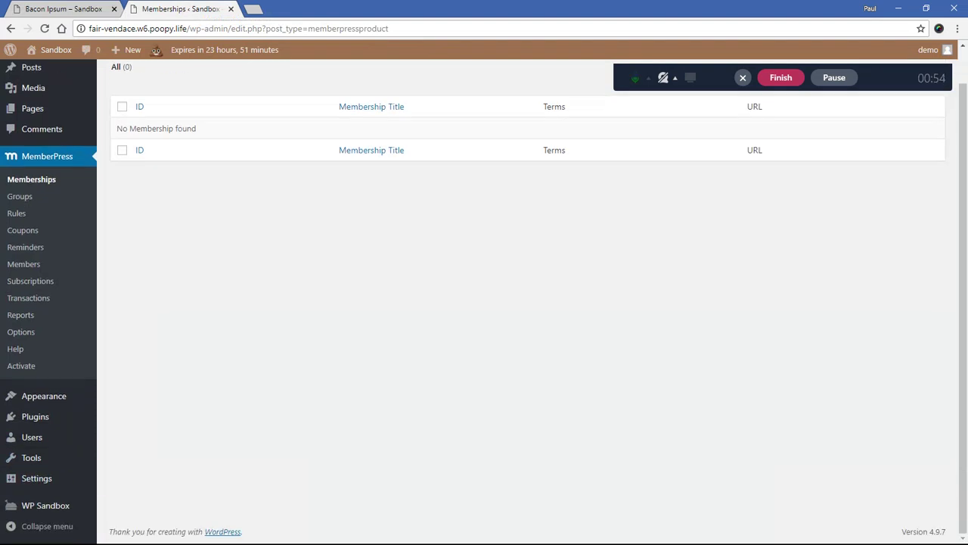
scroll(484, 298, "up", 1)
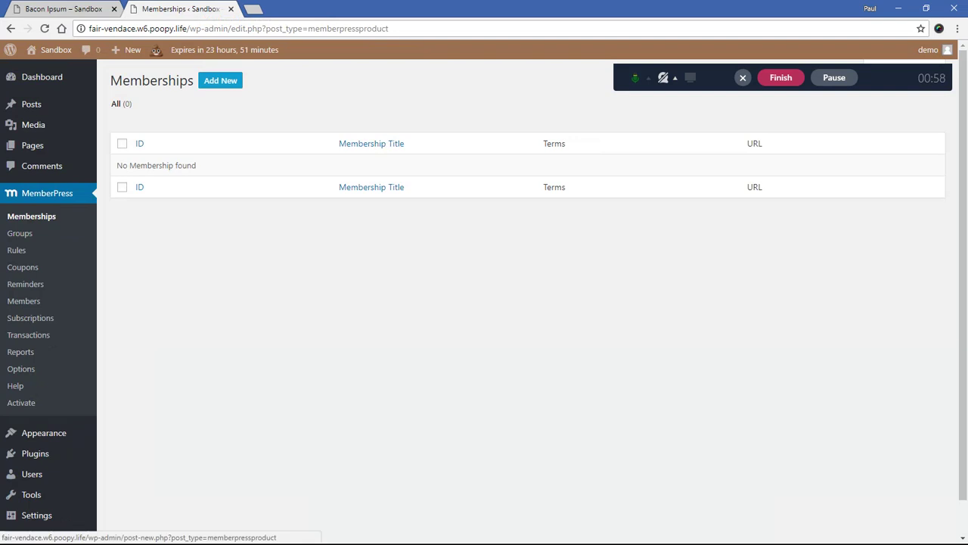
left_click(221, 80)
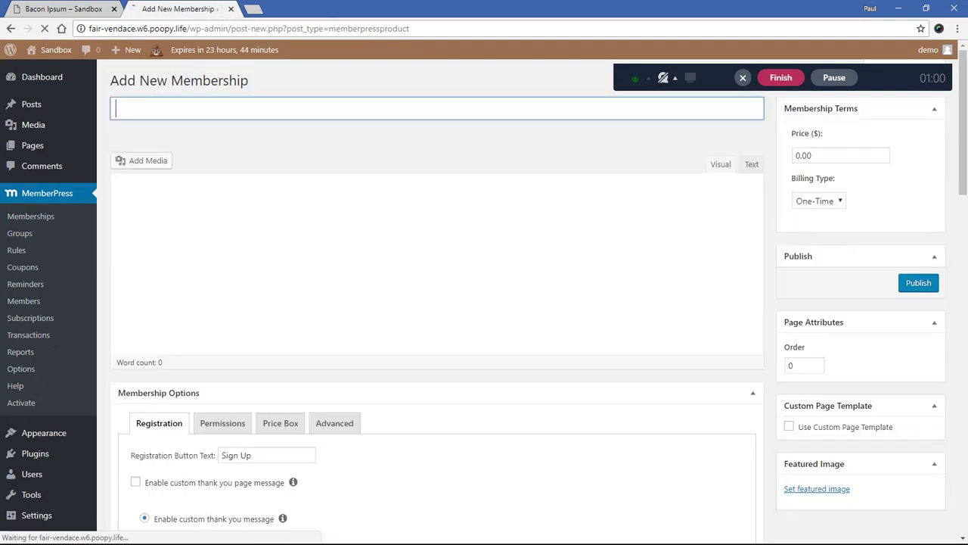
type("Free Membership")
key("Tab")
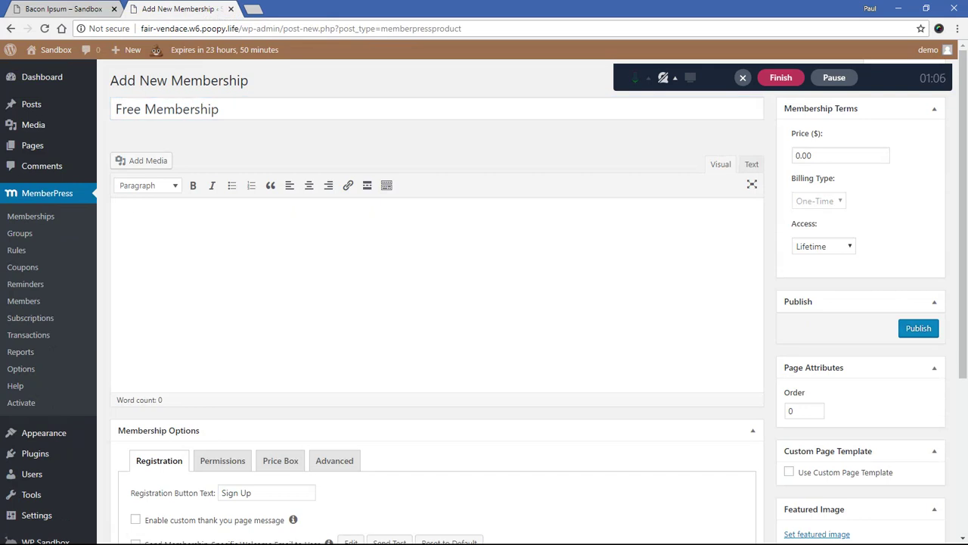
Step: Review the membership's registration options and publish it
scroll(438, 302, "down", 3)
scroll(437, 303, "down", 1)
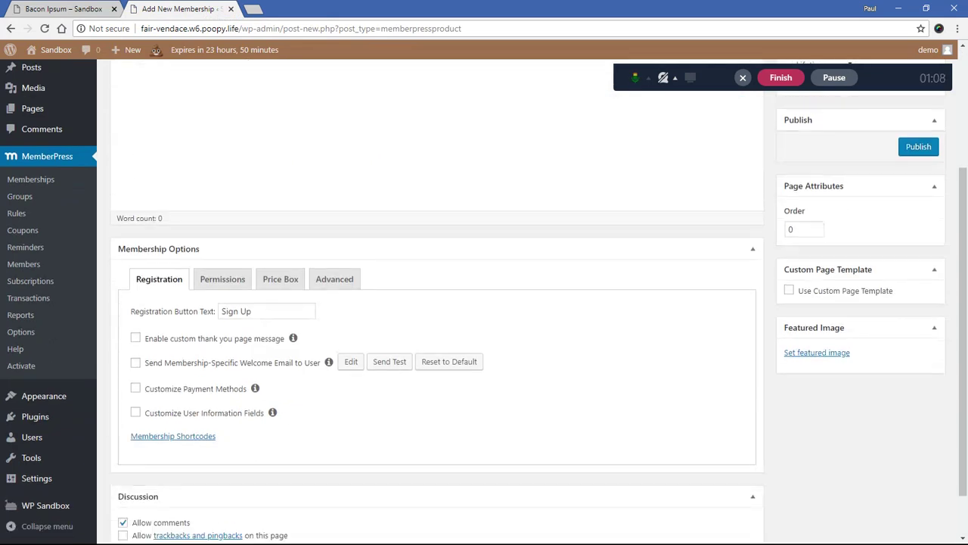
scroll(437, 303, "up", 2)
left_click(919, 268)
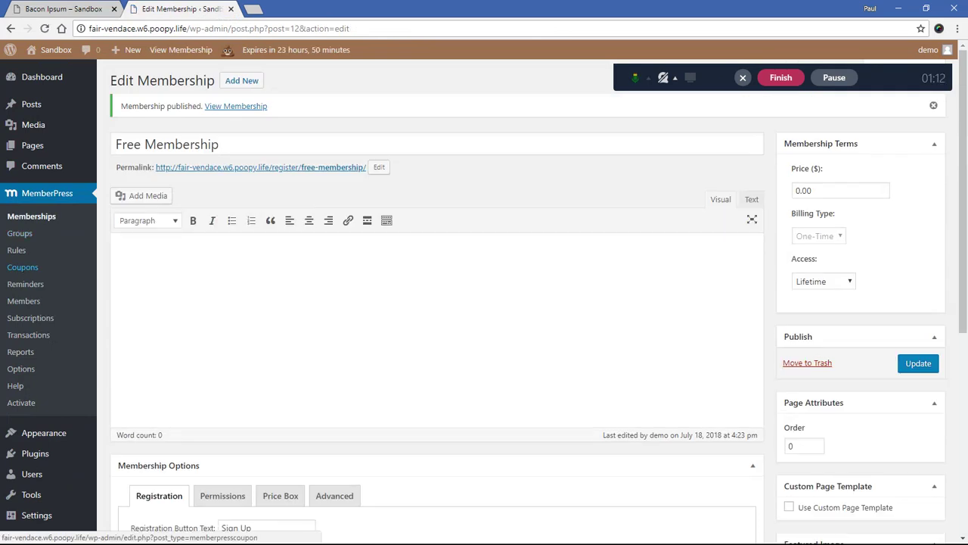
Step: Look up the Bacon Ipsum post in the posts list in a separate browser tab and close that tab
middle_click(32, 104)
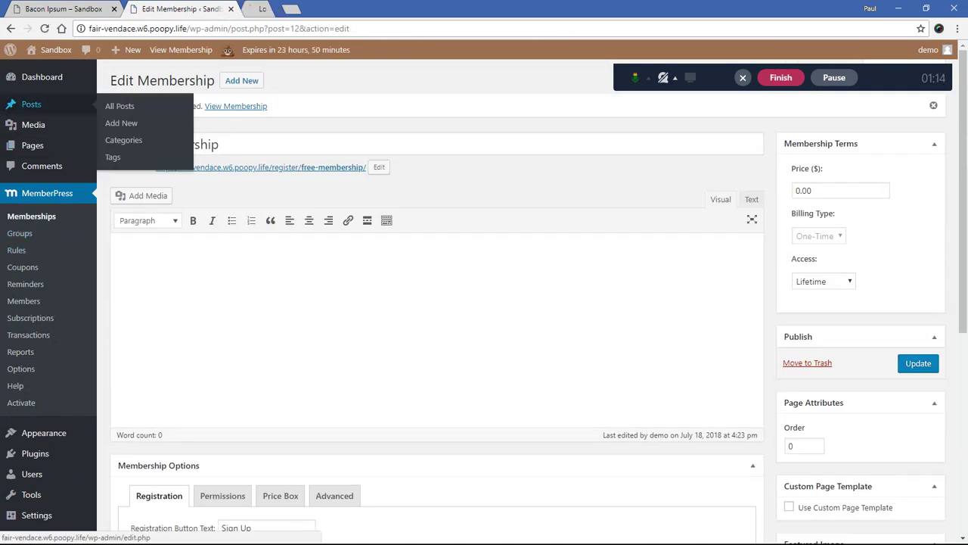
left_click(298, 9)
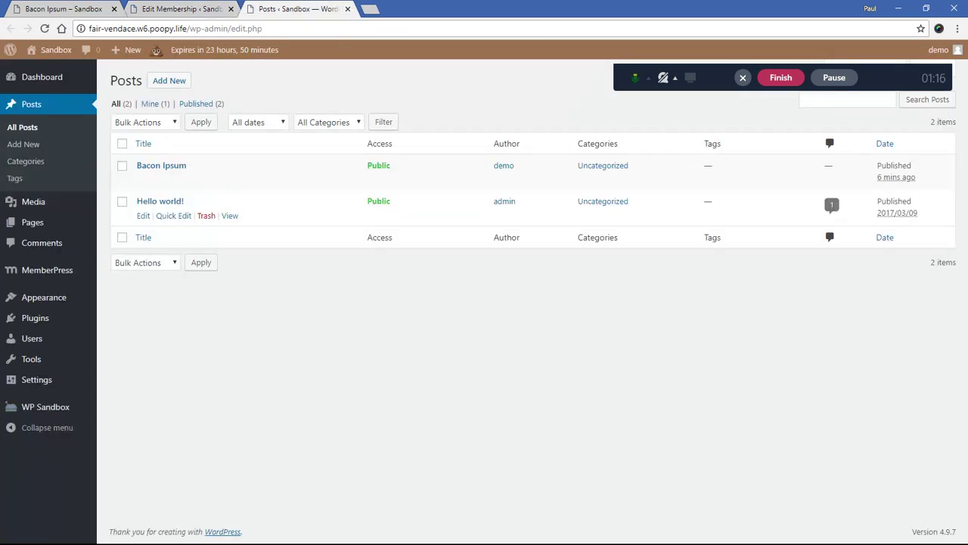
left_click_drag(190, 165, 137, 165)
left_click(214, 165)
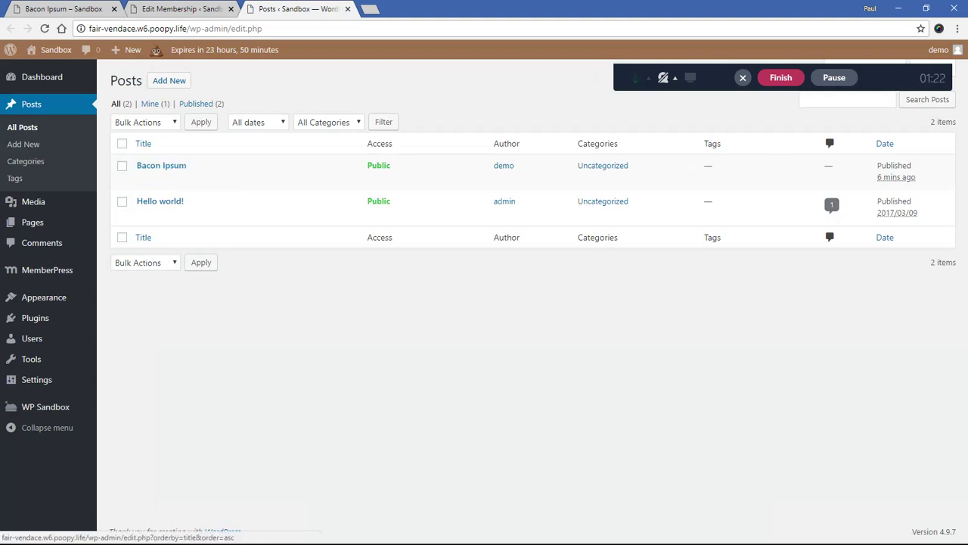
left_click(348, 9)
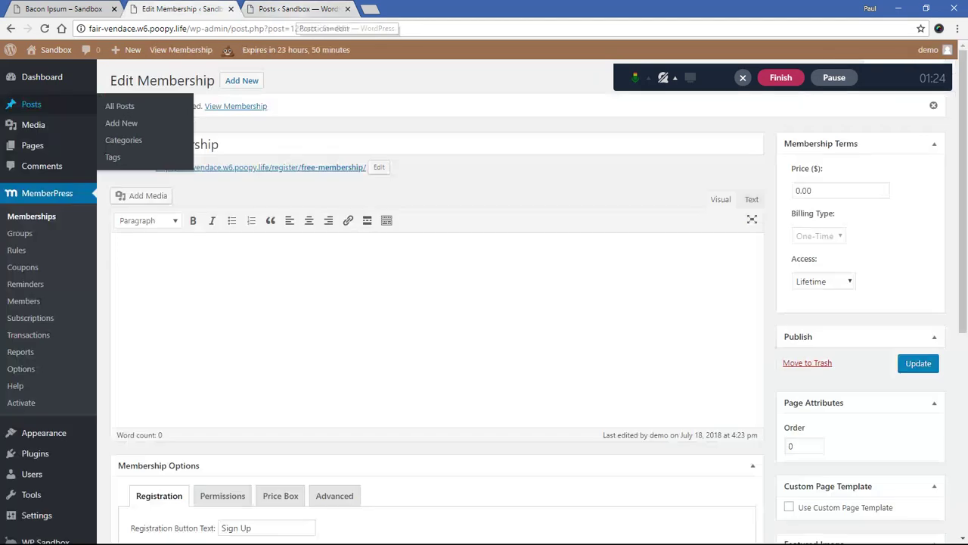
Step: Create a new MemberPress rule with its protected content set to Partial
left_click(17, 250)
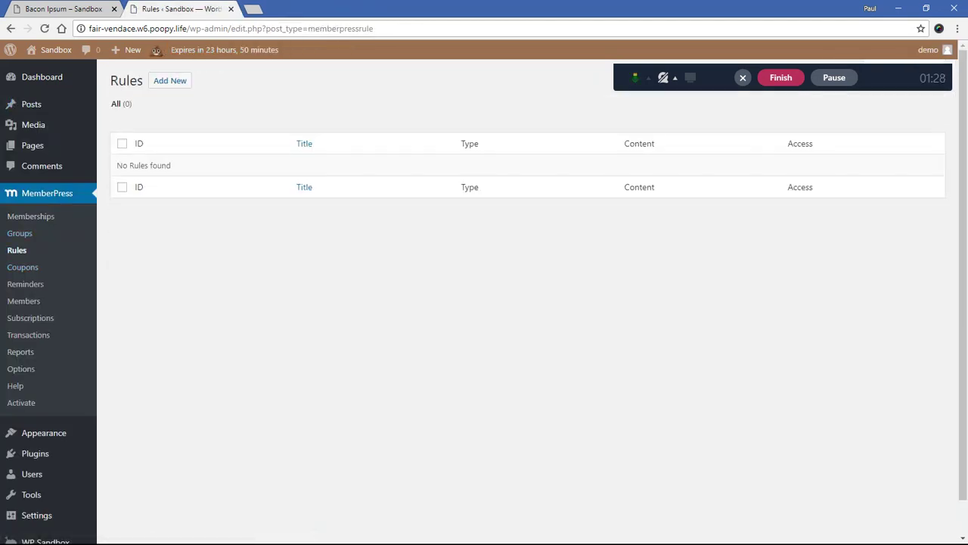
left_click(170, 80)
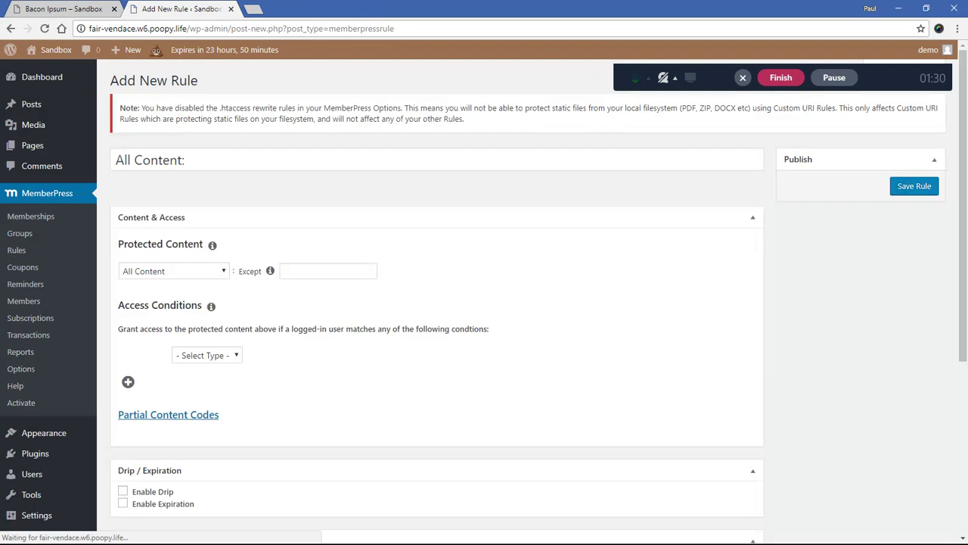
left_click(174, 270)
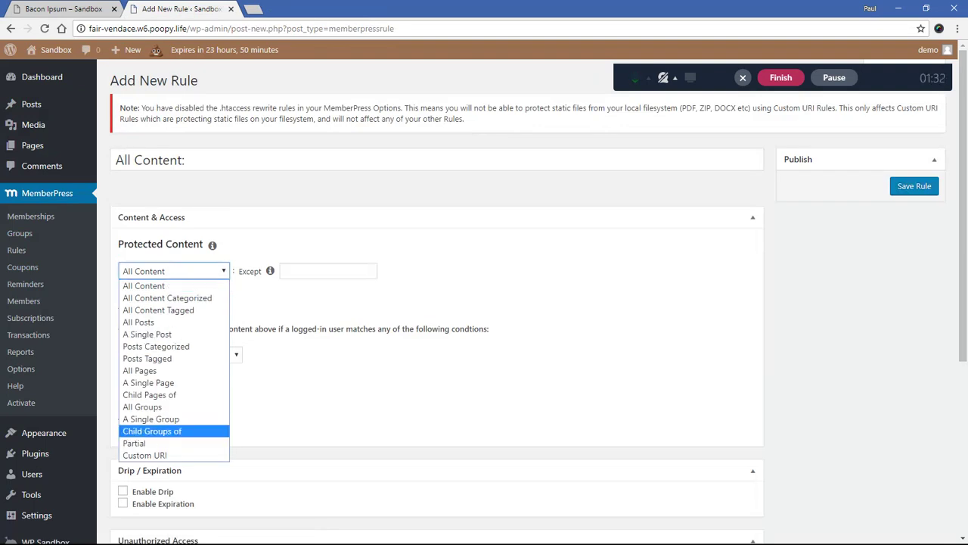
left_click(159, 444)
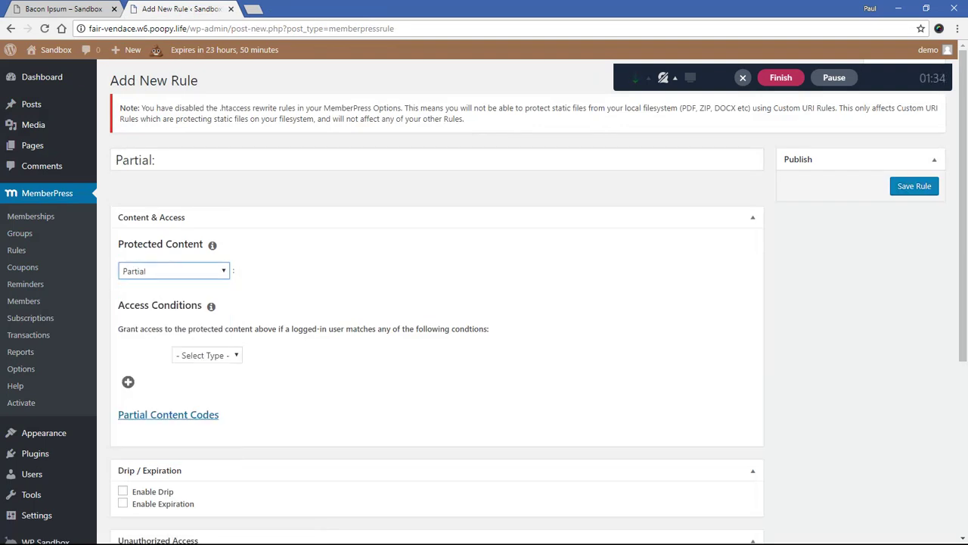
Step: Set the rule's access condition to Membership is Free Membership
scroll(484, 302, "down", 1)
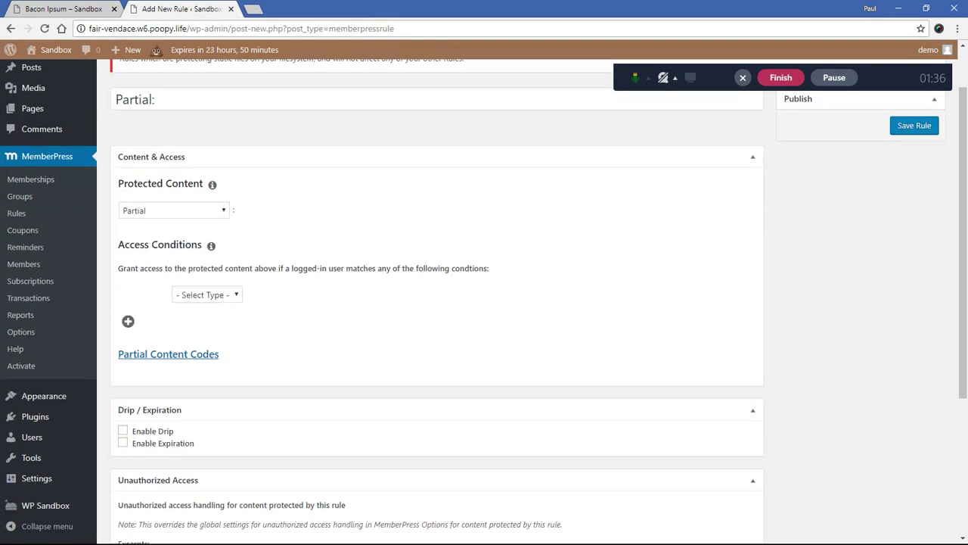
left_click(207, 295)
left_click(200, 322)
left_click(374, 294)
left_click(368, 309)
left_click(454, 333)
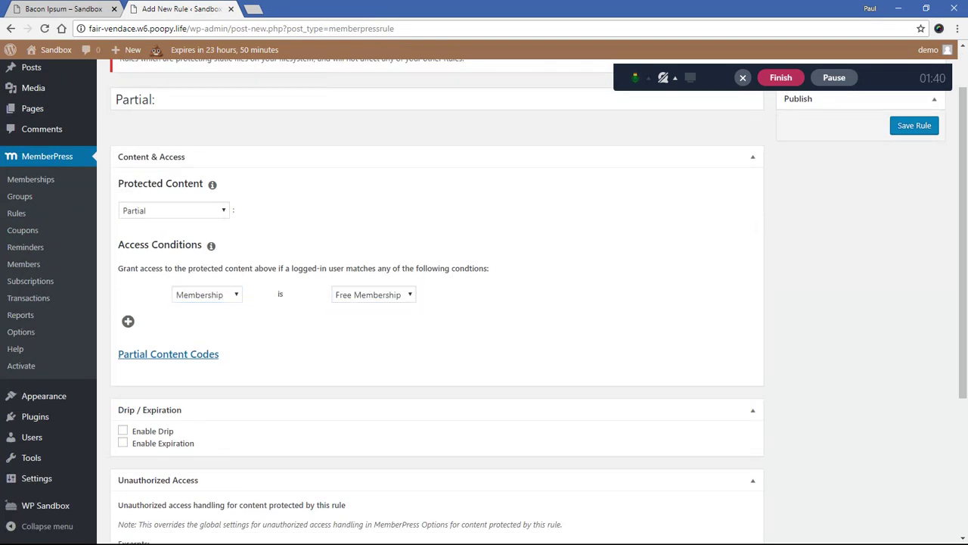
Step: Review the rule's expiration and unauthorized access settings and save the rule
scroll(437, 303, "down", 2)
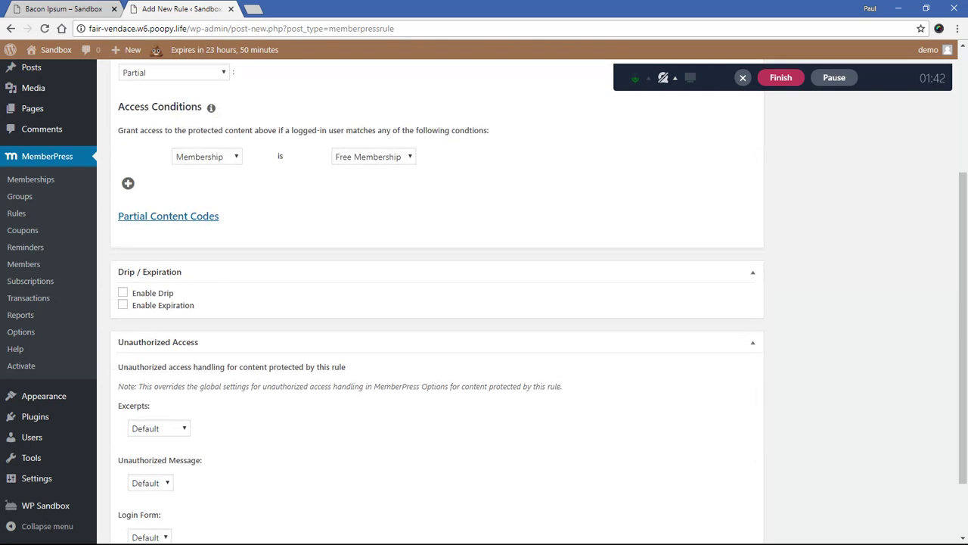
scroll(437, 302, "up", 3)
left_click(916, 186)
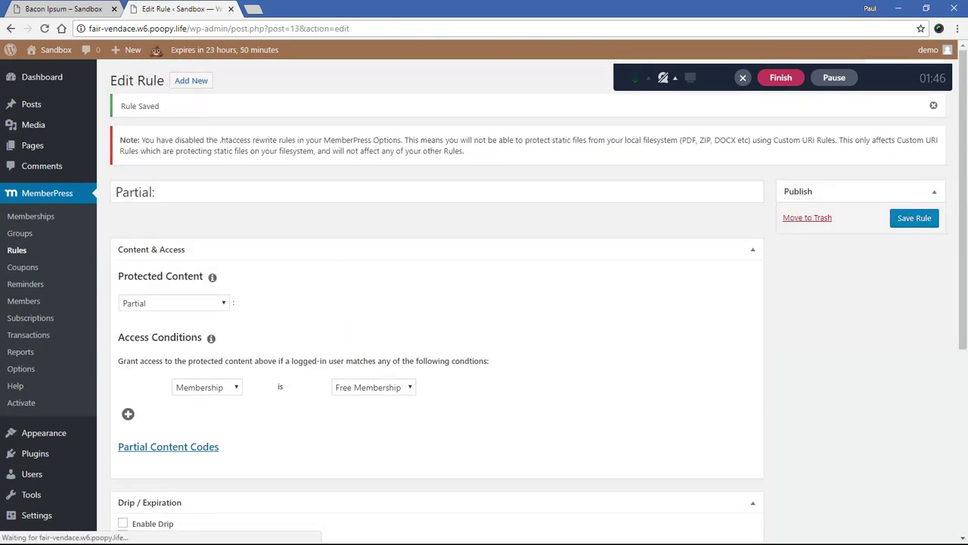
Step: Reveal the rule's partial content codes and copy the opening shortcode [mepr-show if="rule: 13"]
scroll(437, 303, "down", 1)
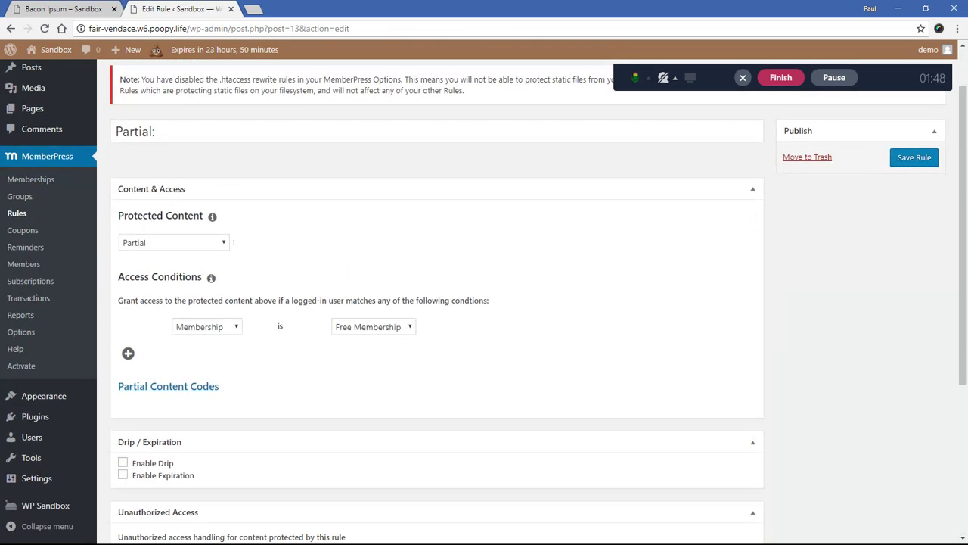
left_click(168, 385)
scroll(168, 386, "down", 2)
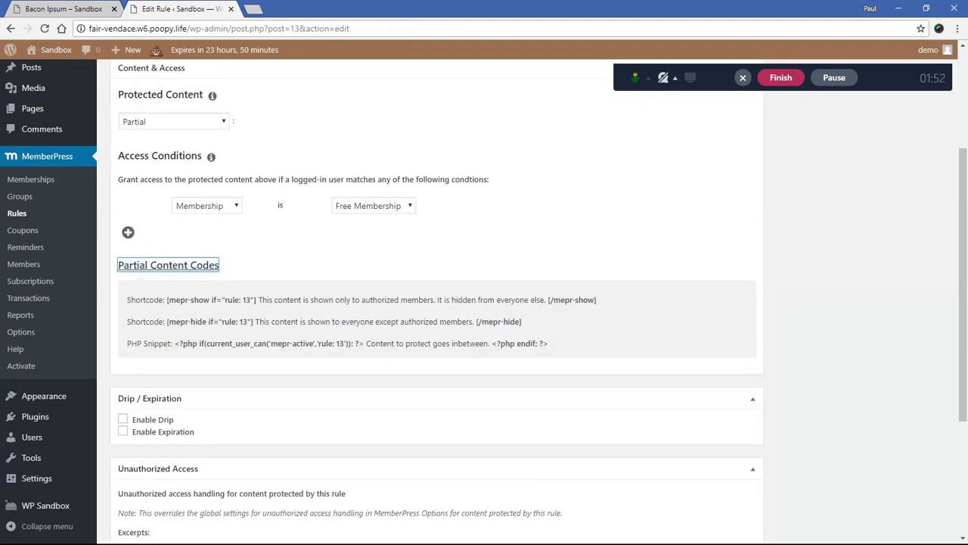
left_click_drag(165, 300, 598, 300)
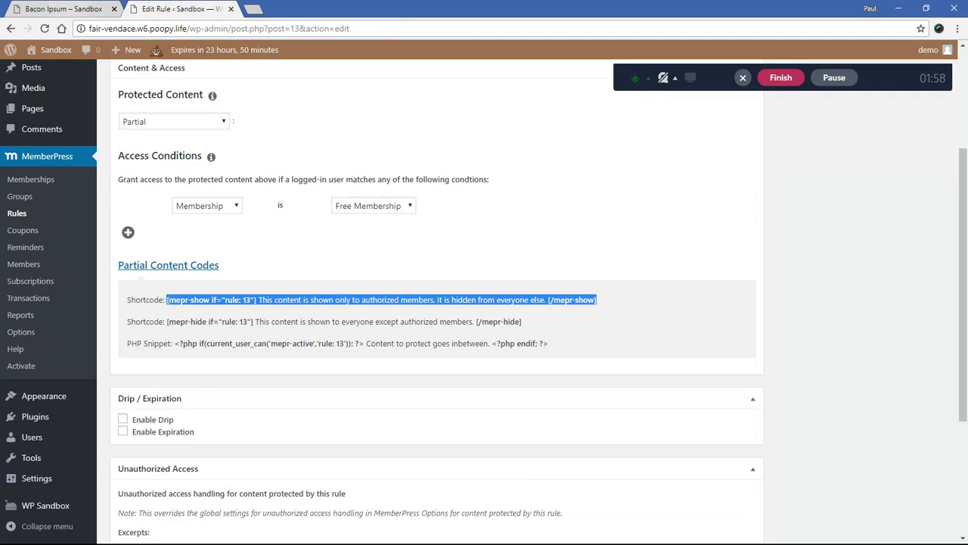
left_click(64, 9)
left_click_drag(167, 300, 257, 299)
key("ctrl+c")
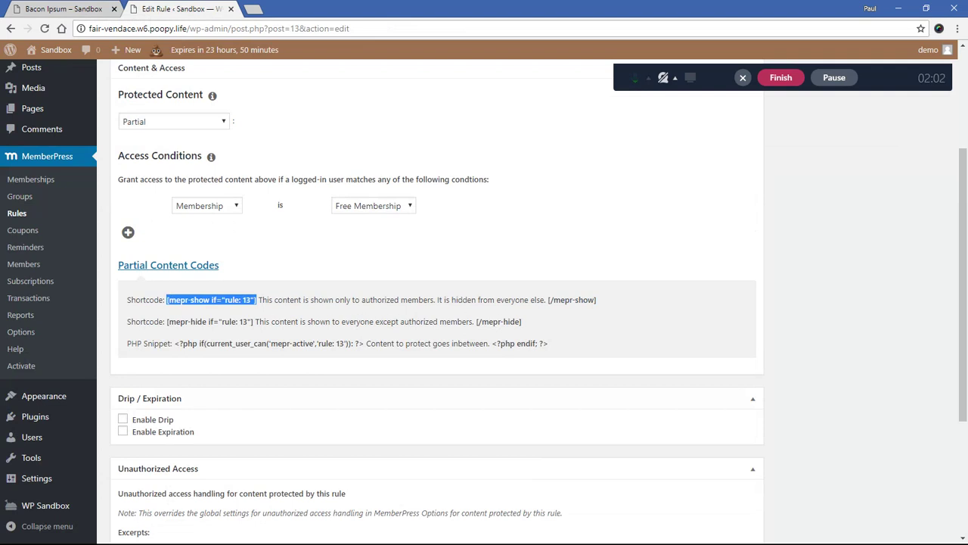
Step: Open the Bacon Ipsum post for editing and paste [mepr-show if="rule: 13"] before the paragraph starting "Jowl pastrami"
key("ctrl+shift+Tab")
left_click(264, 50)
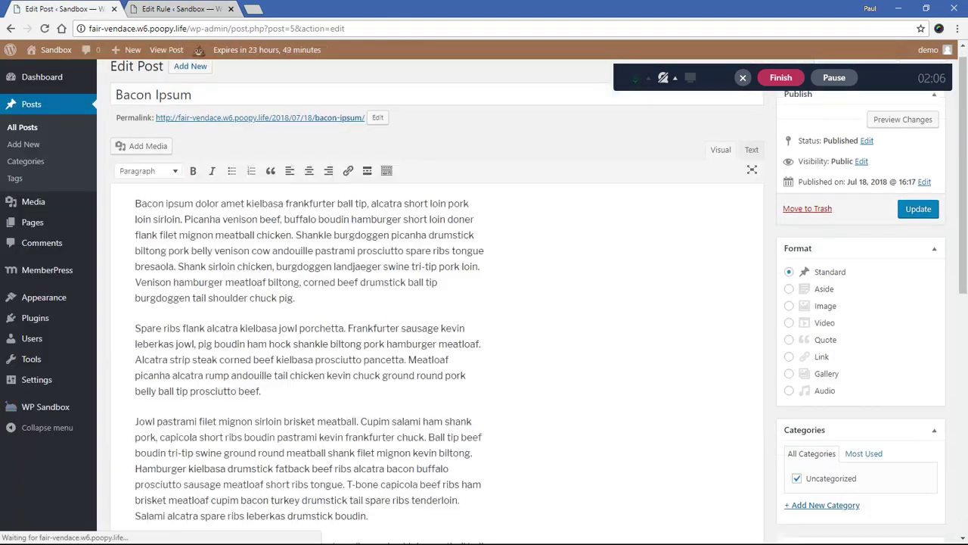
scroll(484, 302, "down", 3)
scroll(484, 303, "down", 1)
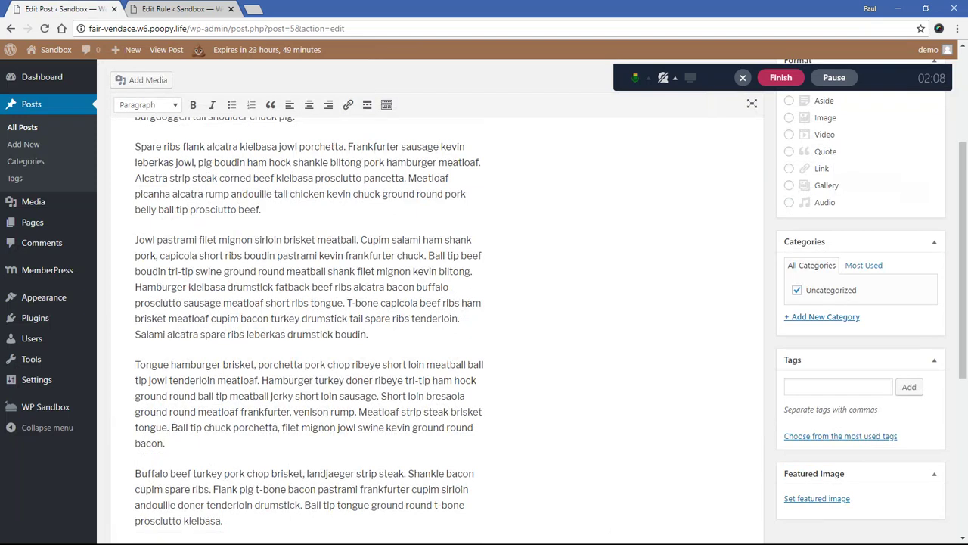
key("ctrl+v")
Step: Add the closing shortcode [/mepr-show] at the end of the post's last paragraph
scroll(438, 302, "down", 3)
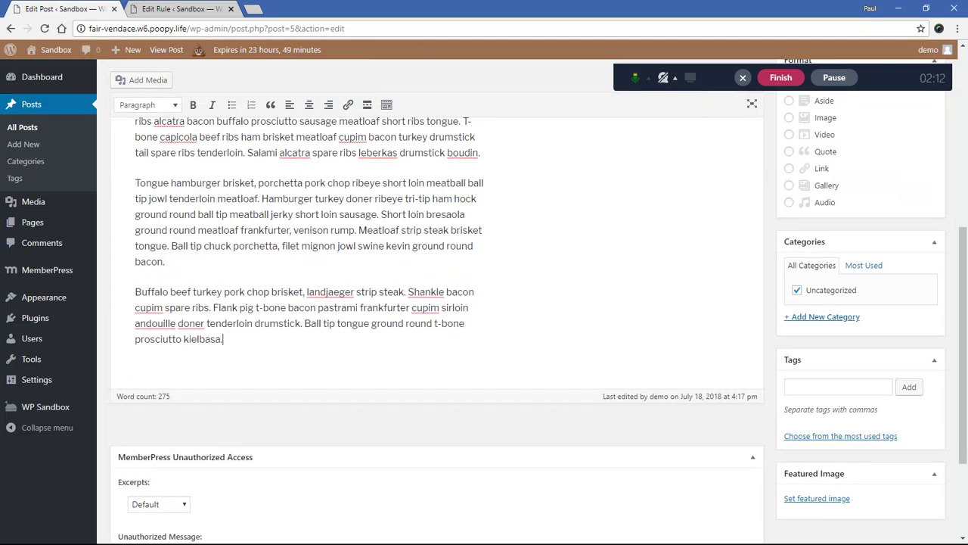
type("mepr-sho")
key("BackSpace")
key("BackSpace")
type("how]")
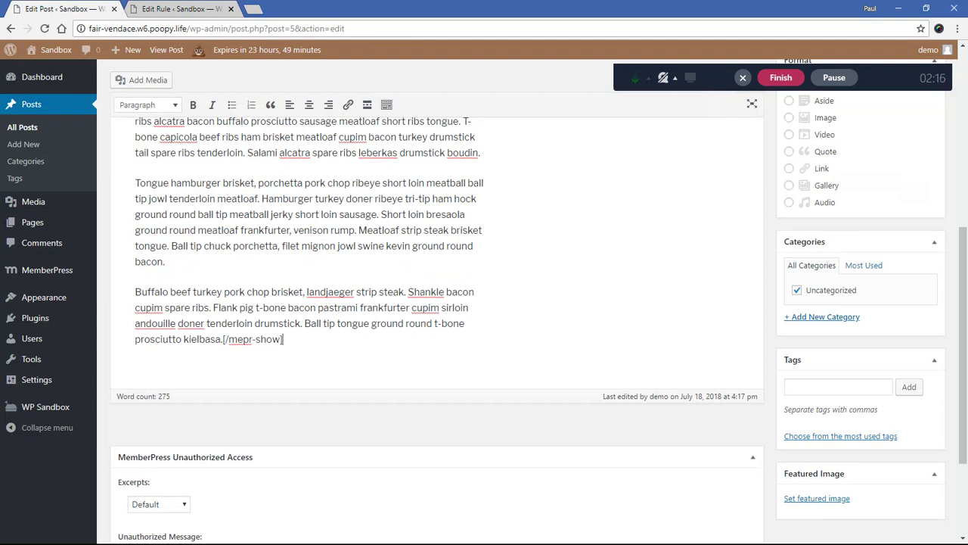
Step: Check the opening and closing shortcodes around the protected paragraphs and update the post
scroll(438, 303, "up", 3)
scroll(437, 302, "down", 1)
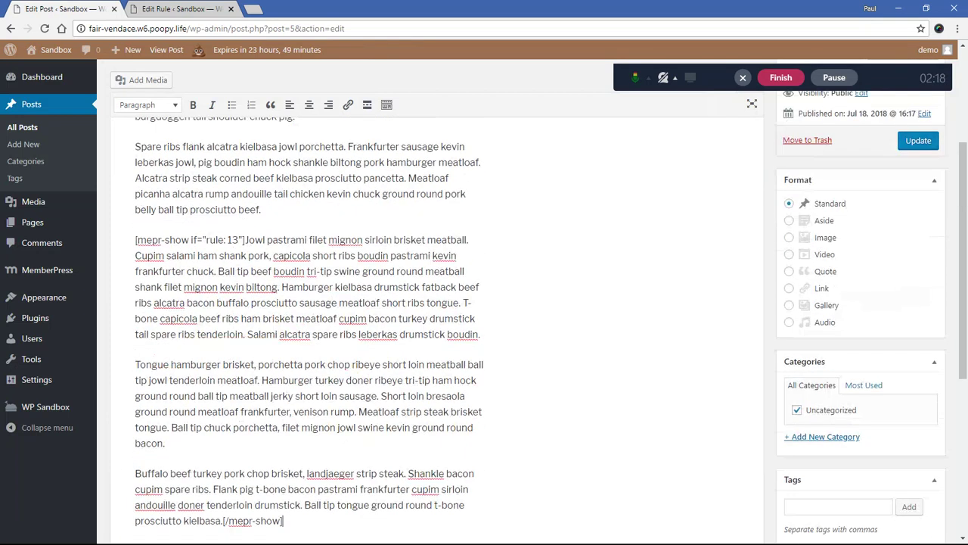
left_click_drag(243, 240, 136, 240)
scroll(135, 240, "down", 3)
left_click_drag(284, 339, 223, 339)
scroll(224, 339, "up", 5)
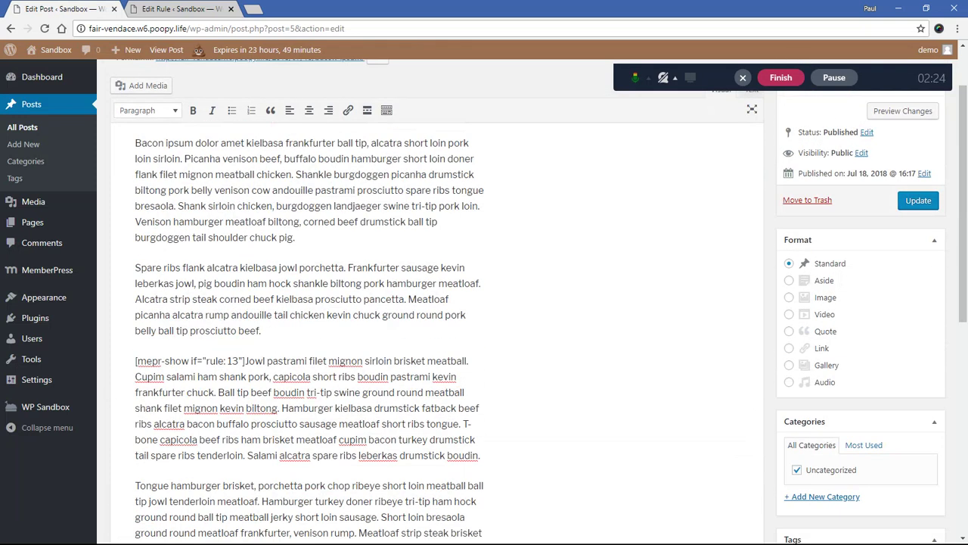
left_click(918, 200)
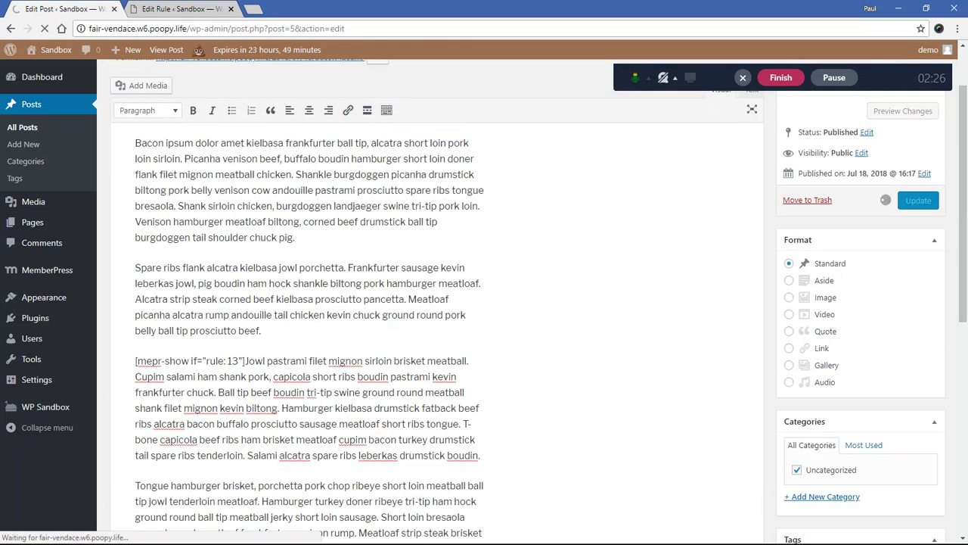
Step: View the updated post in an incognito window, check which paragraphs a logged-out visitor sees, and close the window
right_click(187, 91)
left_click(249, 133)
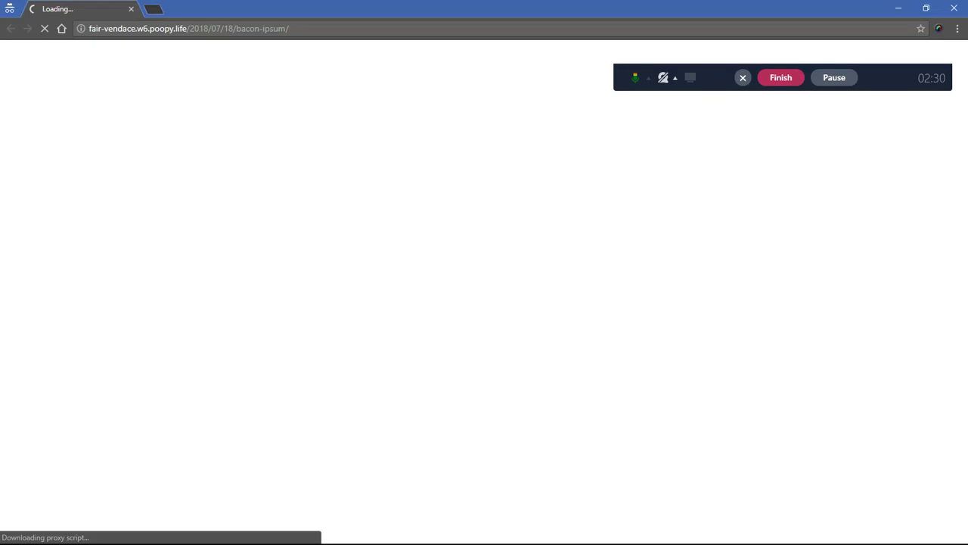
scroll(484, 302, "down", 2)
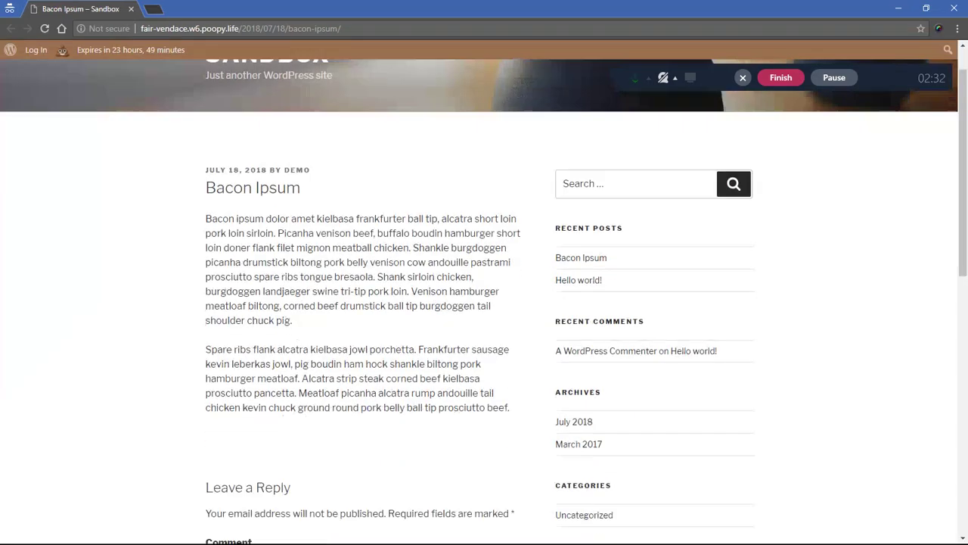
left_click_drag(205, 144, 383, 334)
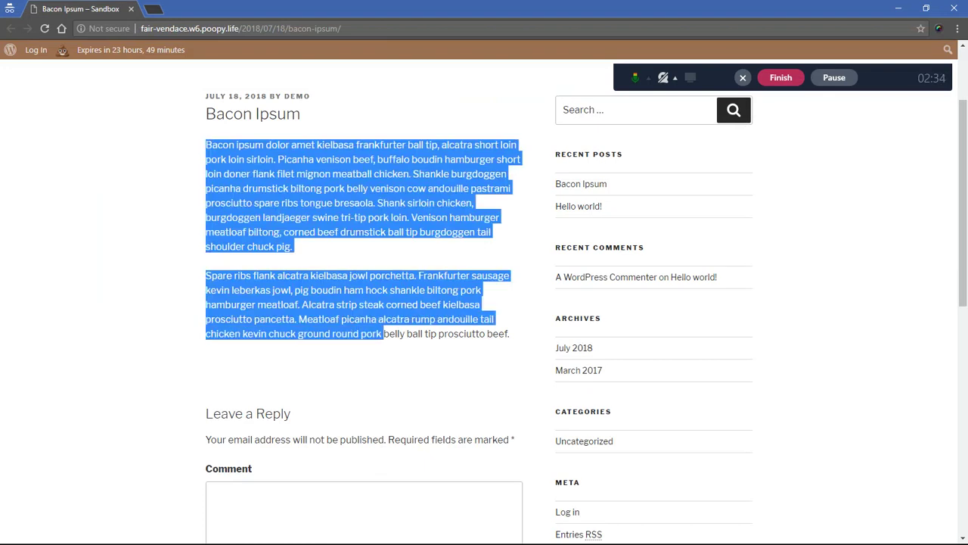
left_click(383, 334)
scroll(383, 333, "down", 2)
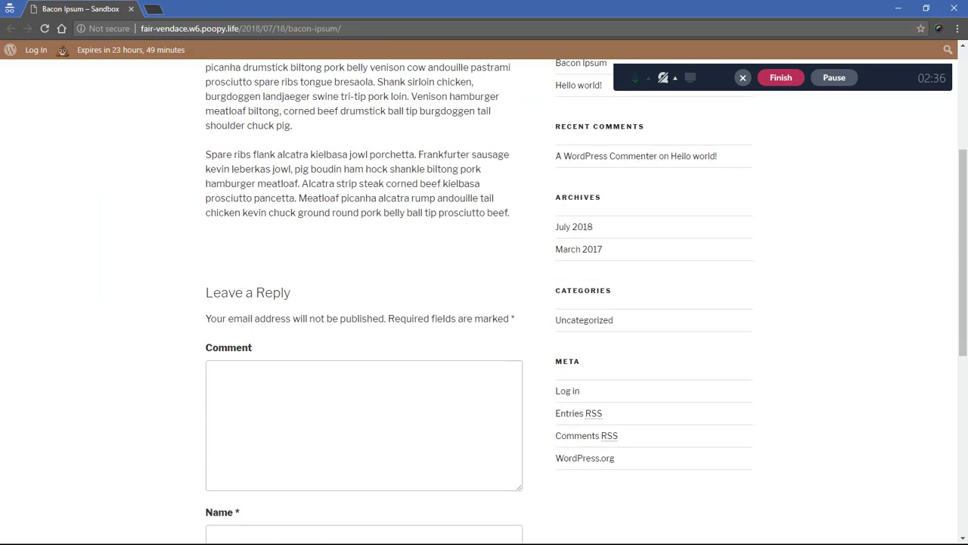
scroll(484, 303, "up", 2)
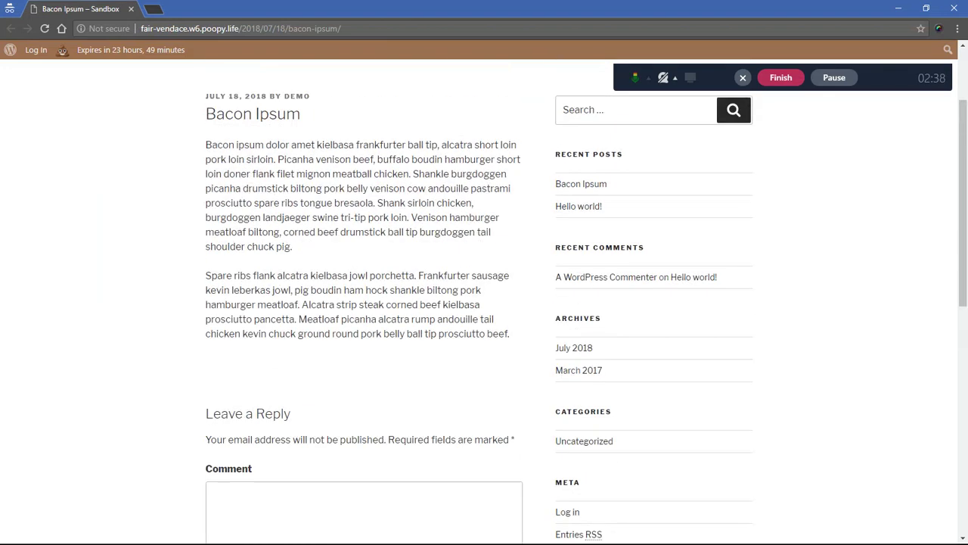
scroll(484, 303, "down", 2)
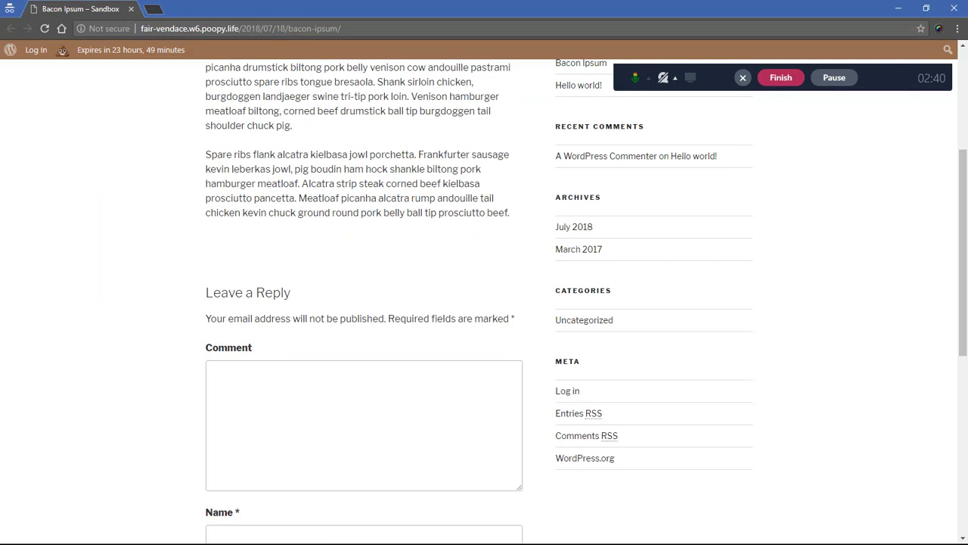
left_click_drag(217, 213, 291, 293)
left_click(512, 213)
left_click(131, 9)
Step: Add the attribute unauth="both" after "rule: 13" in the opening mepr-show shortcode and update the post
scroll(484, 303, "down", 5)
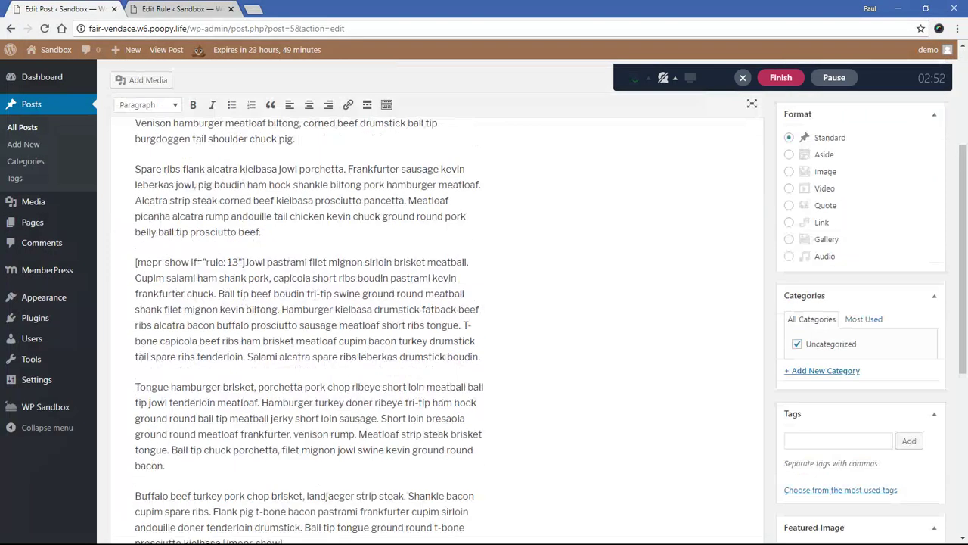
scroll(484, 302, "up", 1)
left_click(239, 275)
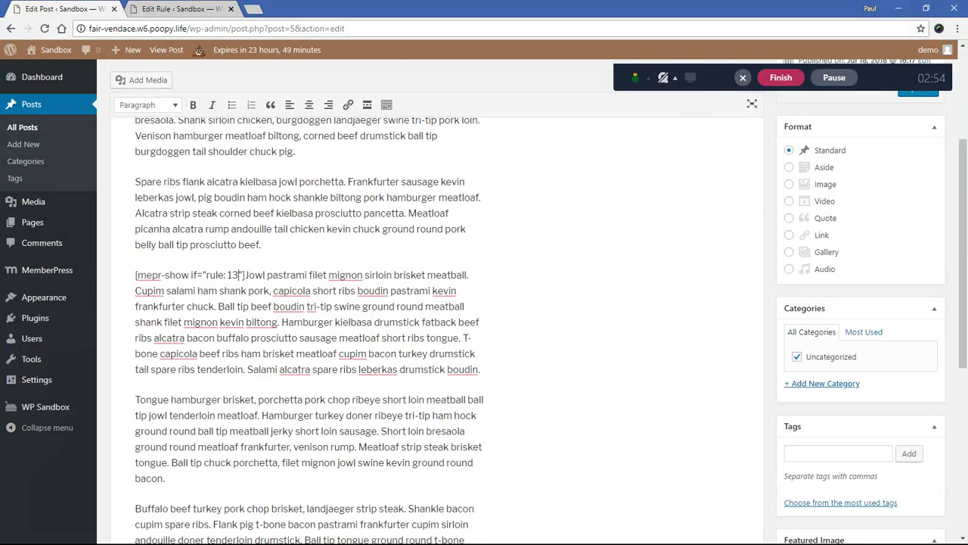
type("unauth")
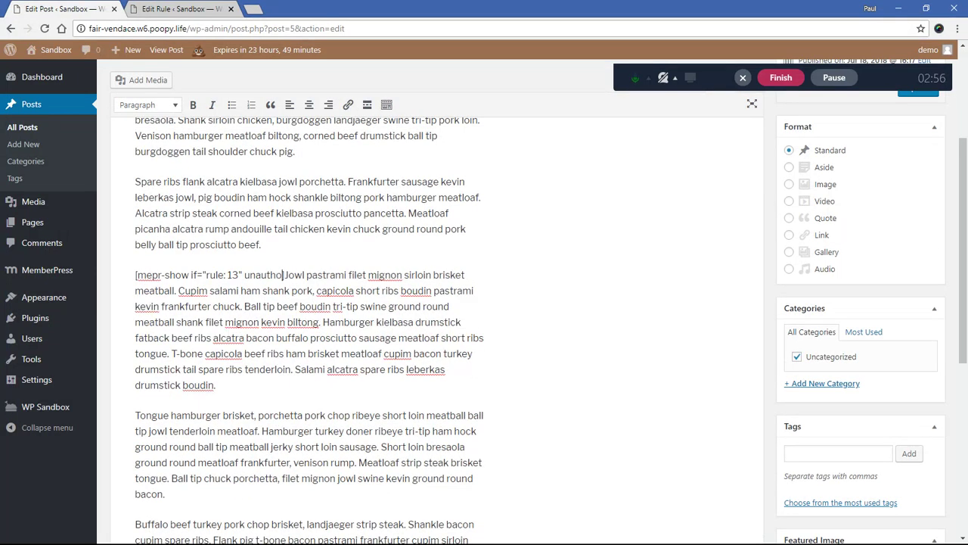
type("=\"both\"")
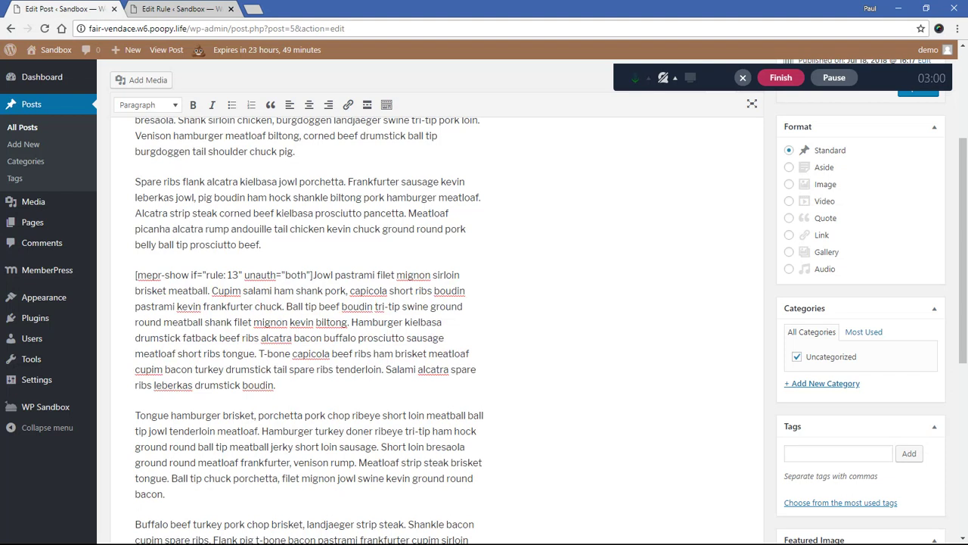
scroll(437, 303, "down", 5)
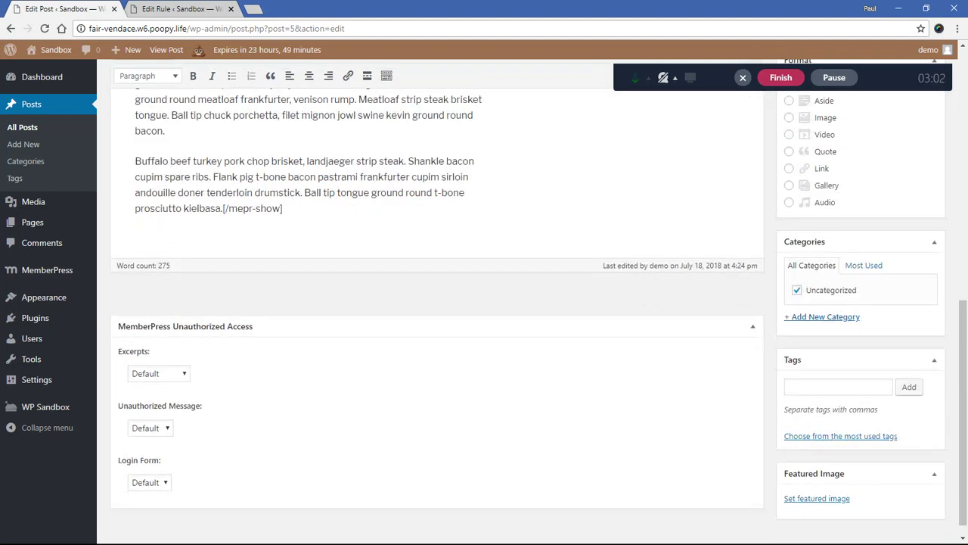
scroll(437, 302, "down", 1)
scroll(437, 302, "up", 4)
left_click(919, 221)
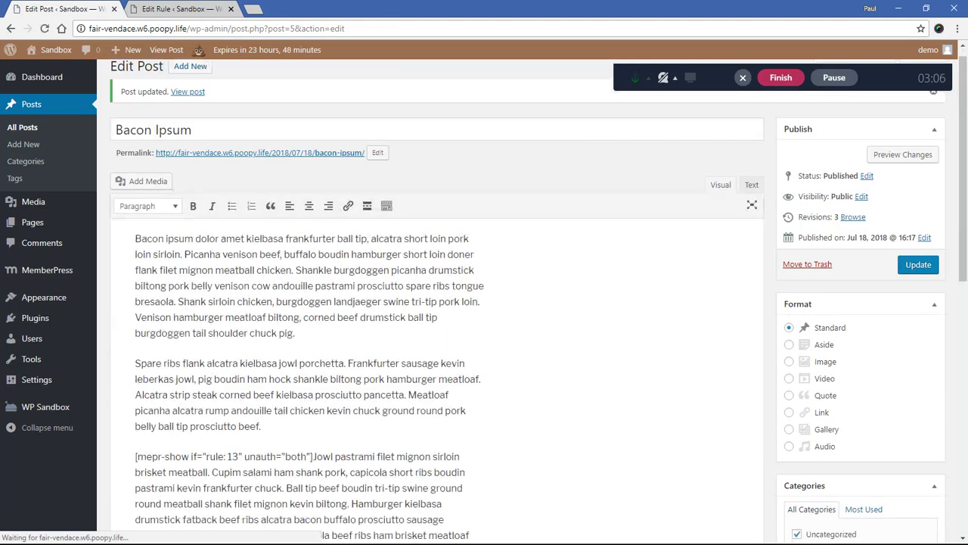
Step: View the post in an incognito window, examine what replaces the protected content for logged-out visitors, and return to the editor
right_click(187, 92)
left_click(242, 129)
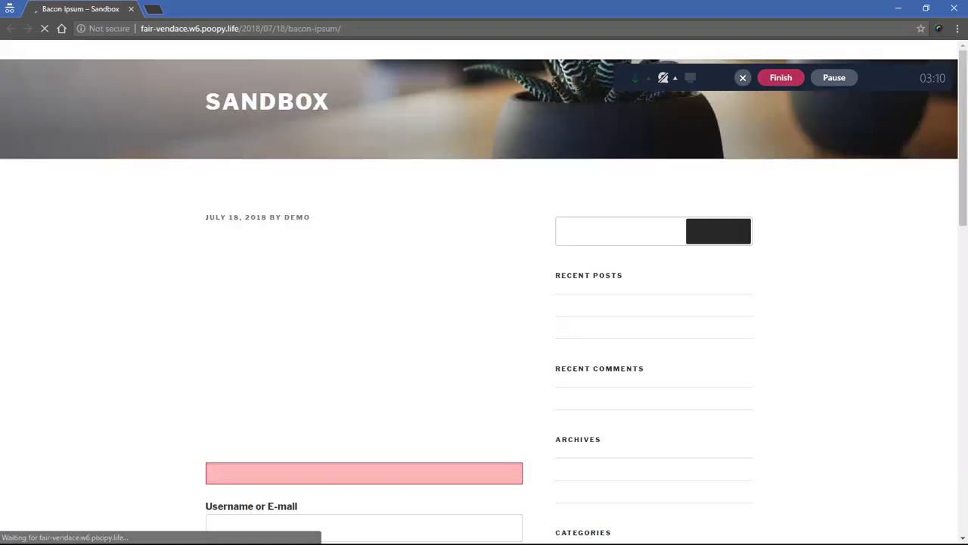
left_click_drag(215, 305, 392, 305)
left_click(401, 306)
scroll(484, 296, "down", 1)
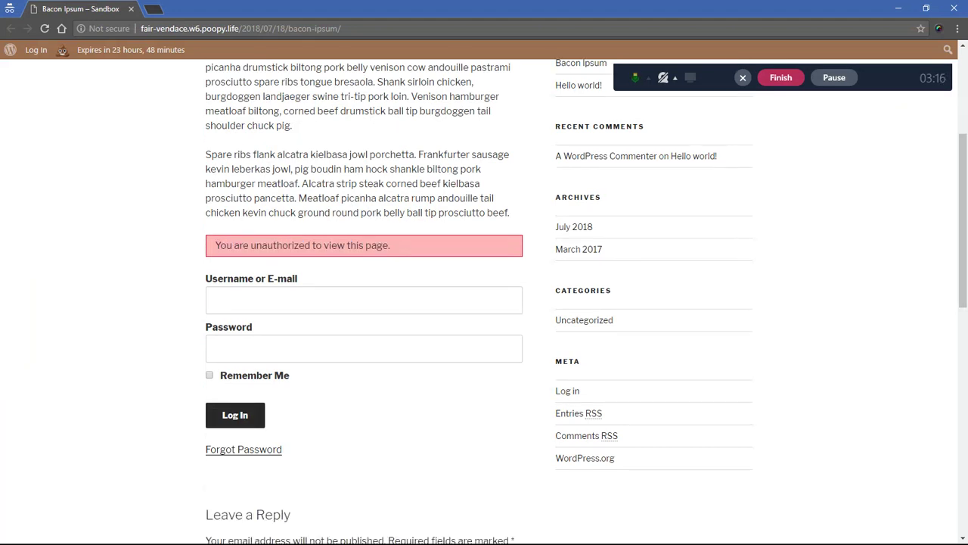
scroll(285, 366, "up", 2)
left_click_drag(283, 367, 372, 366)
left_click(372, 366)
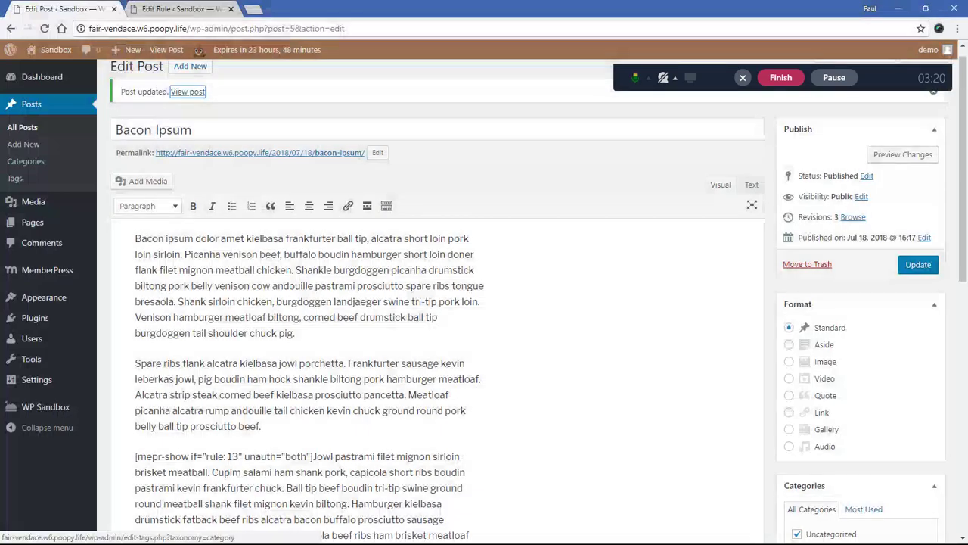
key("alt+Tab")
Step: Open MemberPress Options in a new browser tab and expand the Default Unauthorized Message
mouse_move(34, 359)
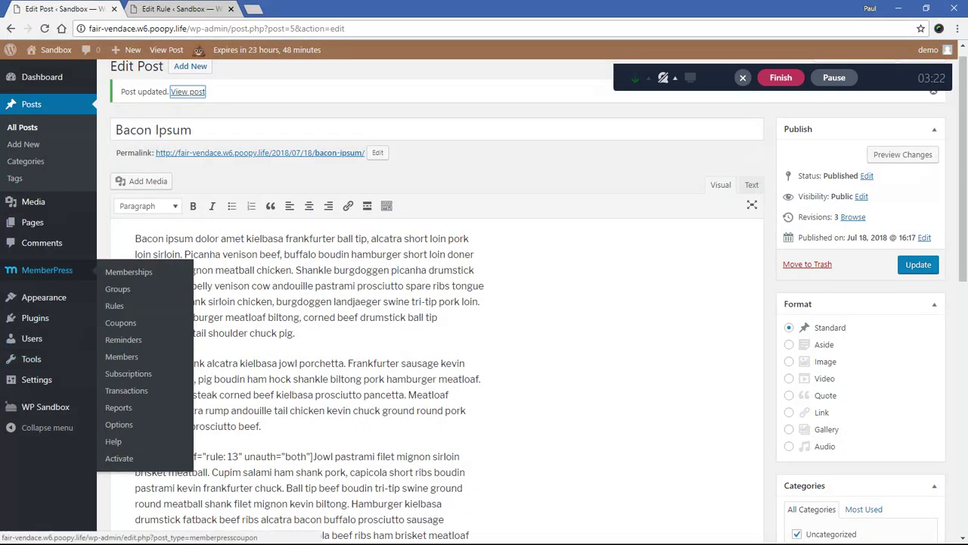
middle_click(119, 424)
left_click(178, 9)
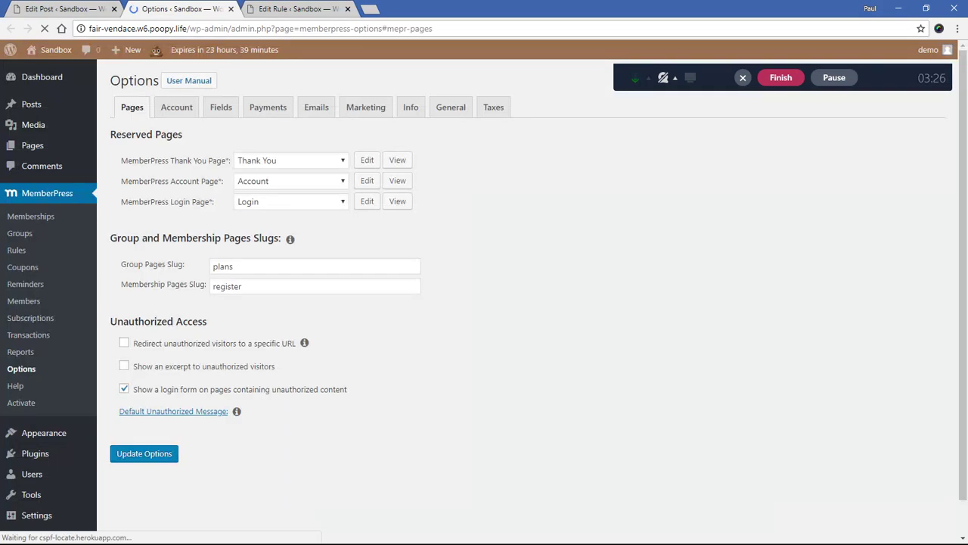
left_click(173, 412)
scroll(173, 412, "down", 3)
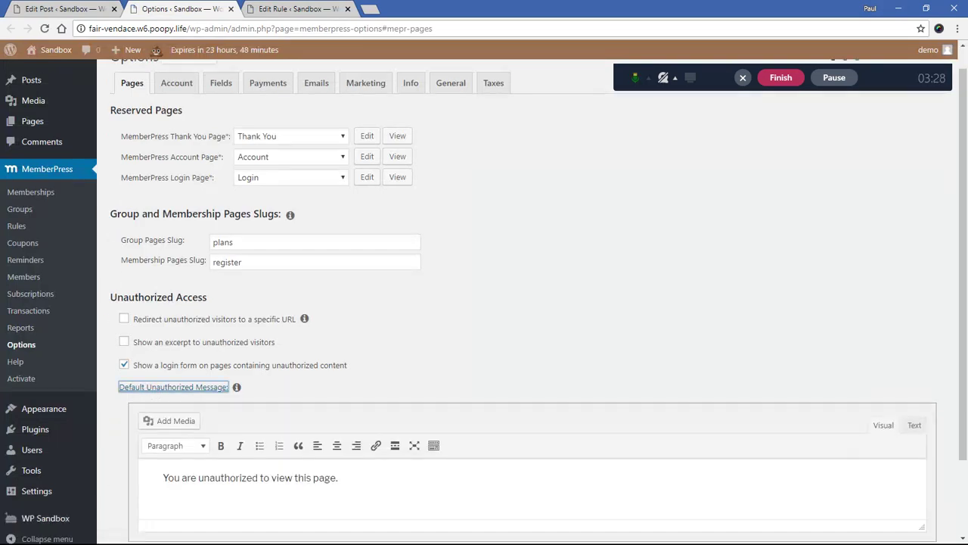
Step: Examine the text of the default unauthorized message in its editor and close the Options page
left_click(251, 385)
left_click_drag(339, 384, 162, 383)
left_click(338, 384)
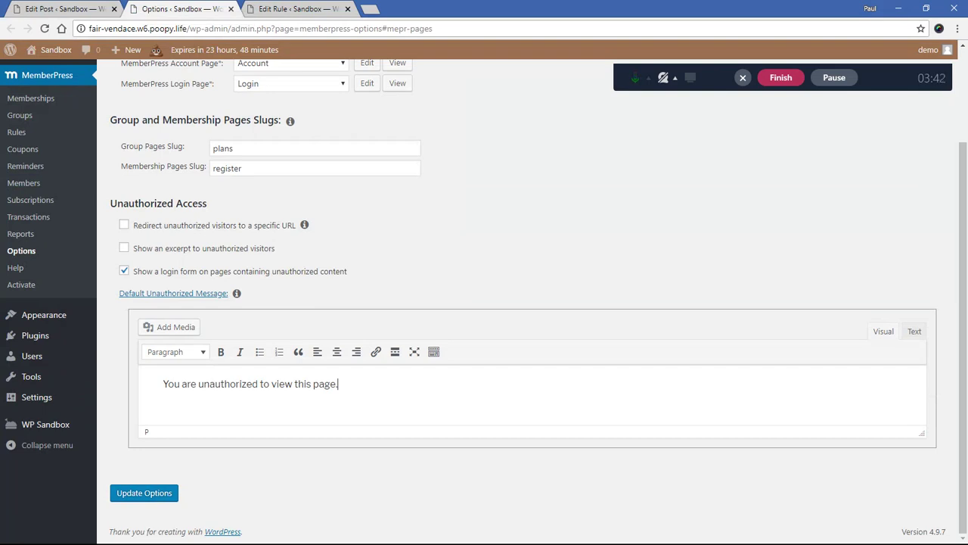
left_click_drag(163, 385, 339, 384)
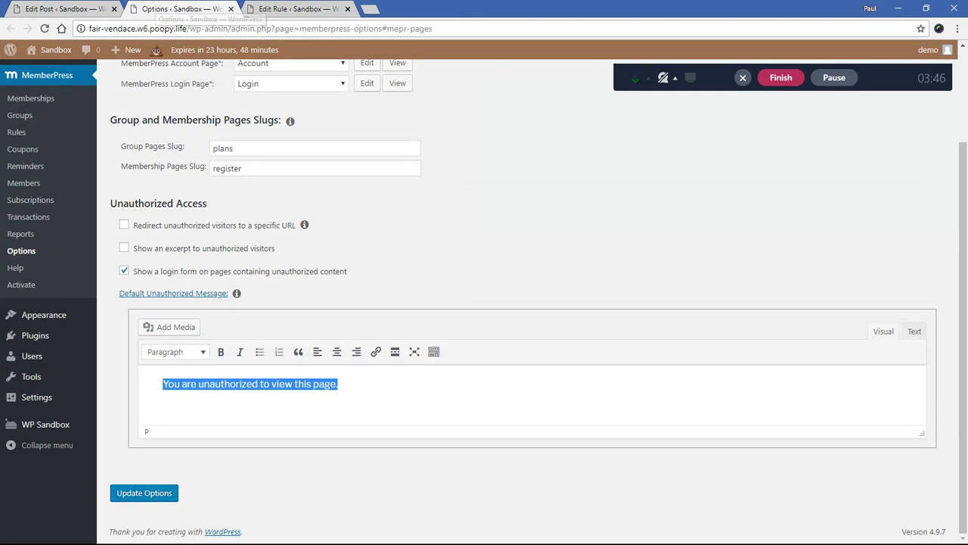
left_click(221, 385)
key("Home")
key("shift+ctrl+Right")
key("shift+ctrl+Right")
key("shift+ctrl+Right")
key("shift+ctrl+Right")
key("shift+ctrl+Right")
key("shift+ctrl+Right")
key("shift+ctrl+Right")
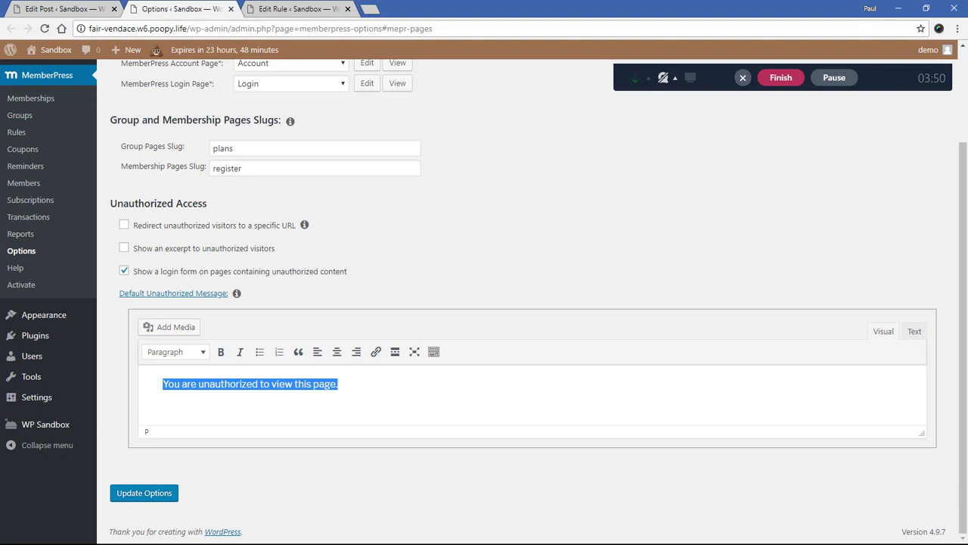
left_click(231, 9)
Step: Set the partial content rule's Unauthorized Message to Custom and bring up its empty message editor
left_click(145, 9)
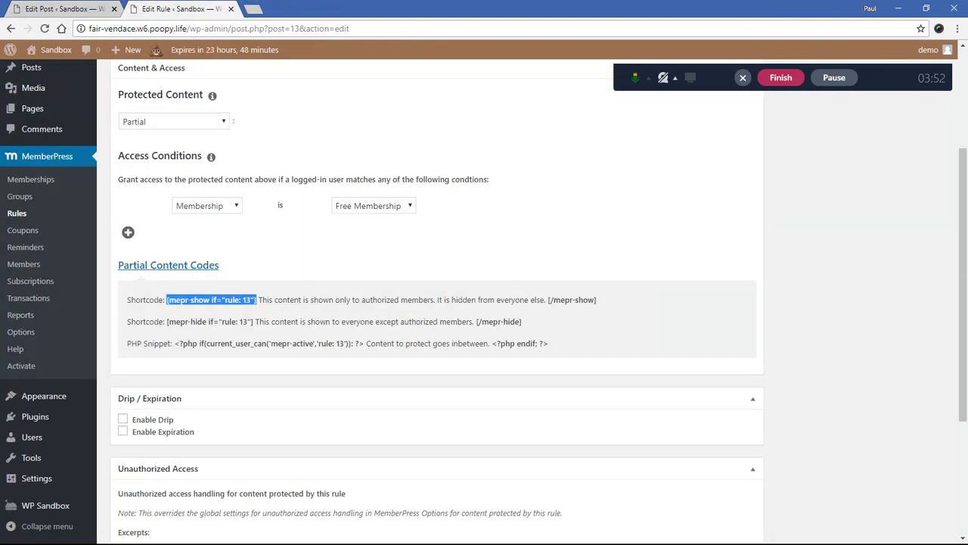
left_click(299, 250)
scroll(485, 303, "down", 3)
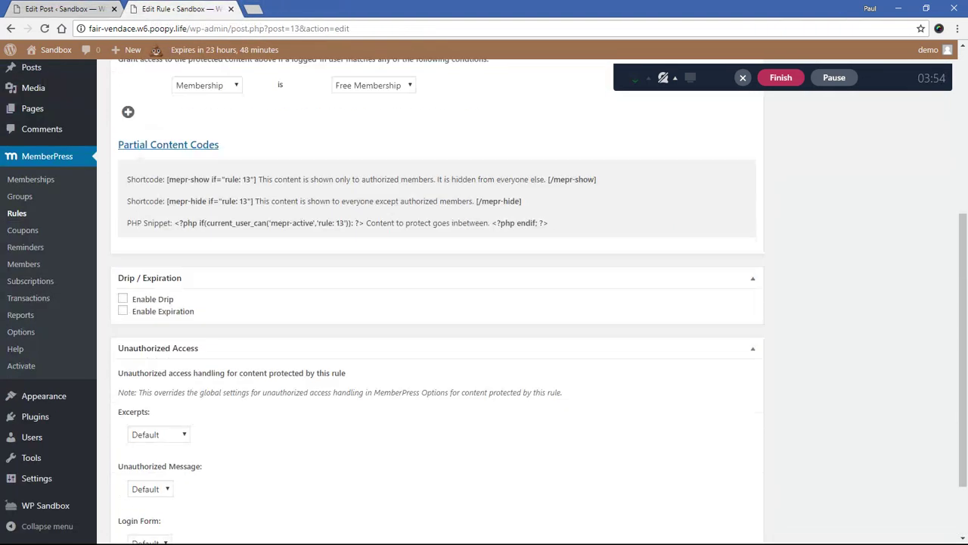
left_click(150, 402)
left_click(144, 441)
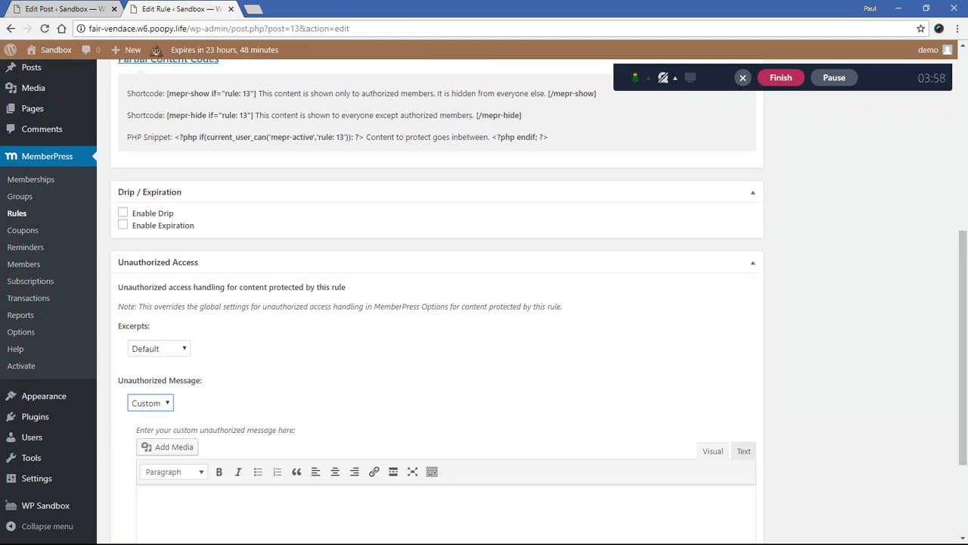
scroll(485, 302, "down", 2)
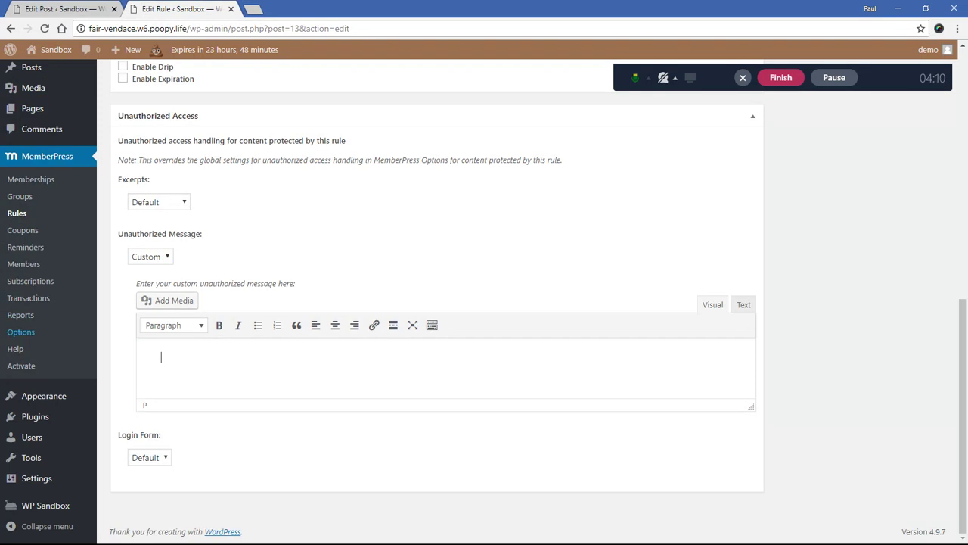
Step: Look back over the rule's access settings and return to the Bacon Ipsum post editor
scroll(484, 303, "up", 10)
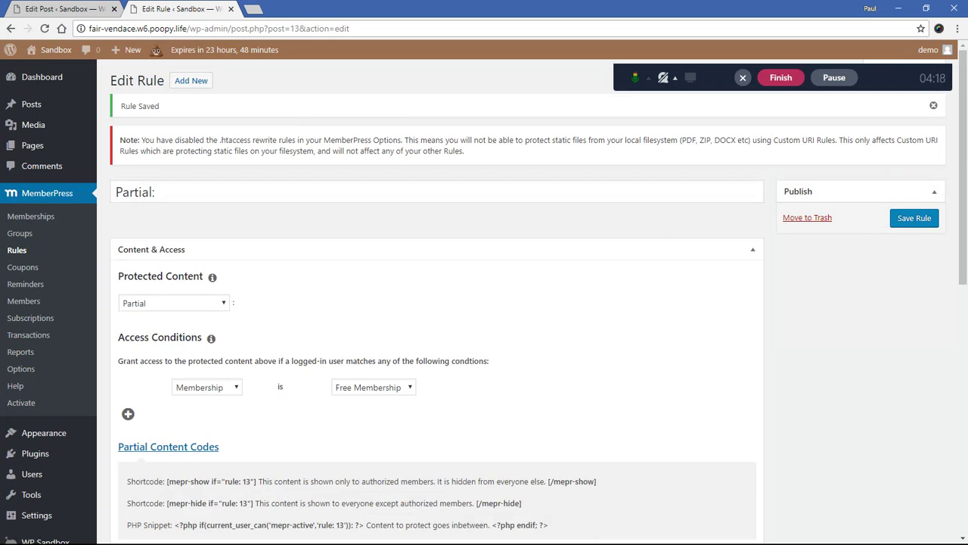
scroll(484, 302, "down", 1)
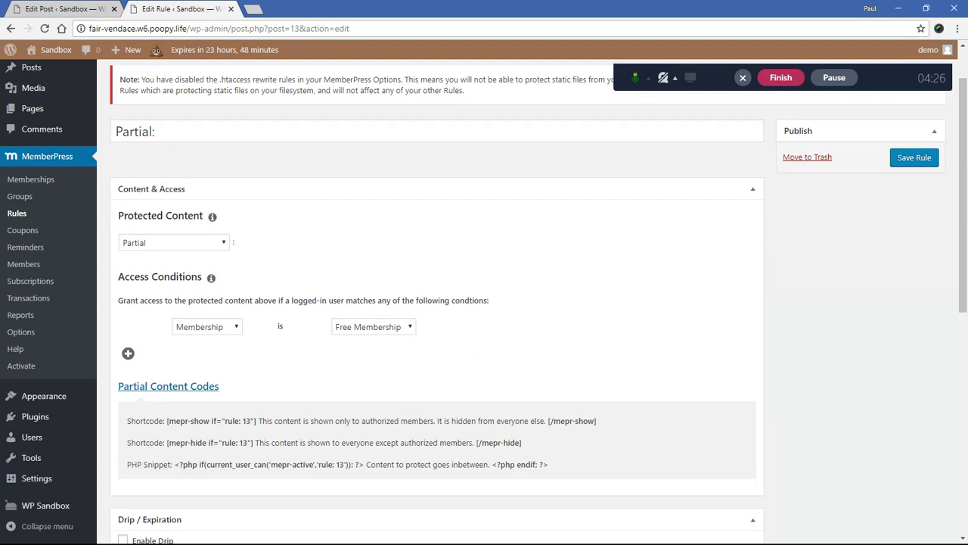
left_click(60, 9)
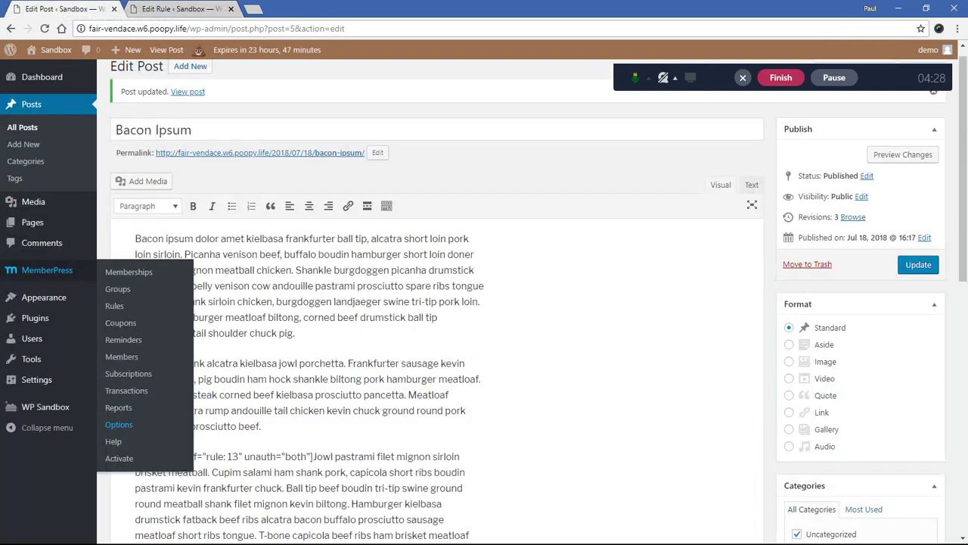
Step: Delete the opening mepr-show shortcode for rule 13 in front of the third paragraph of the Bacon Ipsum post
scroll(437, 302, "down", 2)
left_click(270, 367)
left_click_drag(313, 335, 135, 335)
key("BackSpace")
Step: Remove the closing [/mepr-show] shortcode from the end of the last paragraph and update the post
scroll(135, 335, "down", 2)
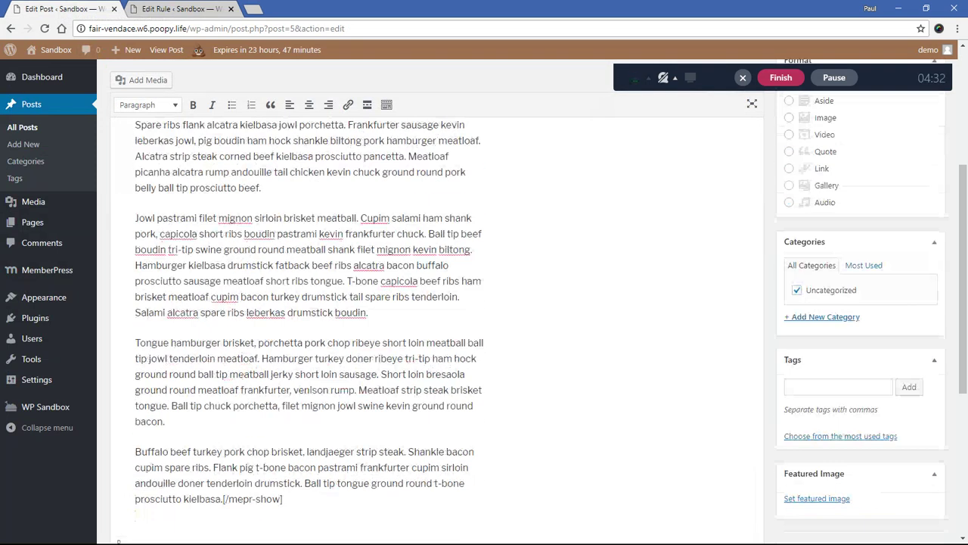
scroll(303, 378, "down", 1)
left_click_drag(282, 434, 223, 434)
key("BackSpace")
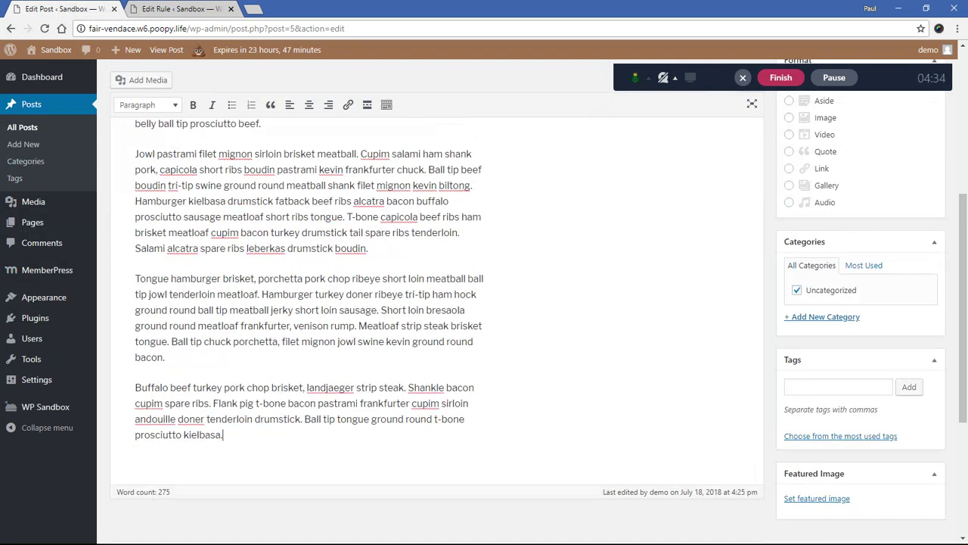
scroll(437, 303, "up", 4)
left_click(919, 220)
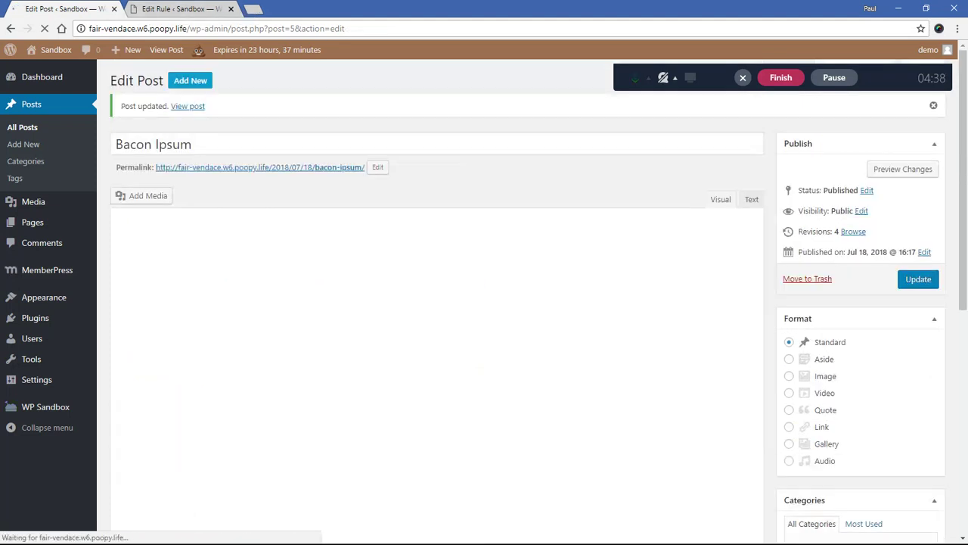
Step: View the updated Bacon Ipsum post in an incognito window and check which paragraphs a logged-out visitor sees
right_click(189, 105)
left_click(250, 144)
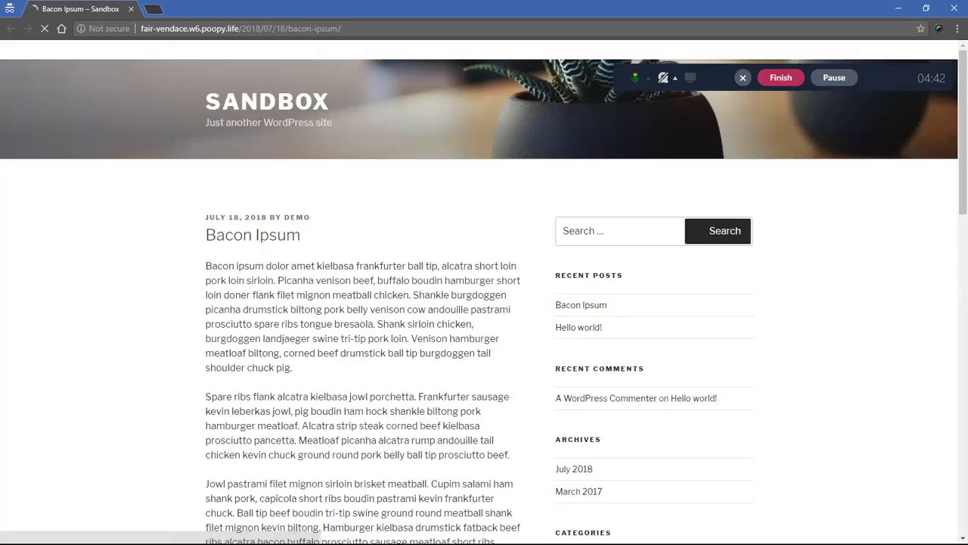
scroll(485, 302, "down", 4)
scroll(485, 302, "up", 2)
scroll(485, 302, "up", 1)
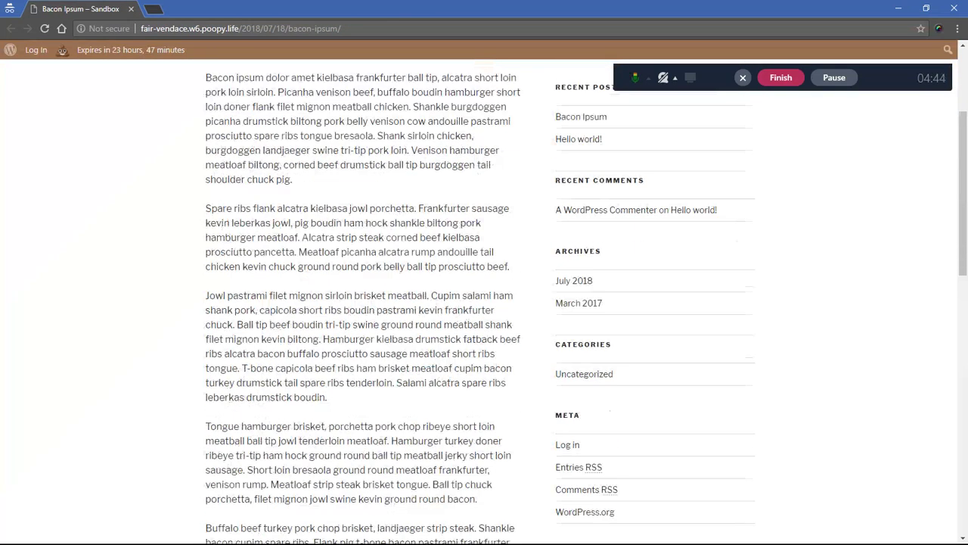
scroll(484, 303, "down", 1)
left_click_drag(643, 201, 429, 488)
left_click(430, 489)
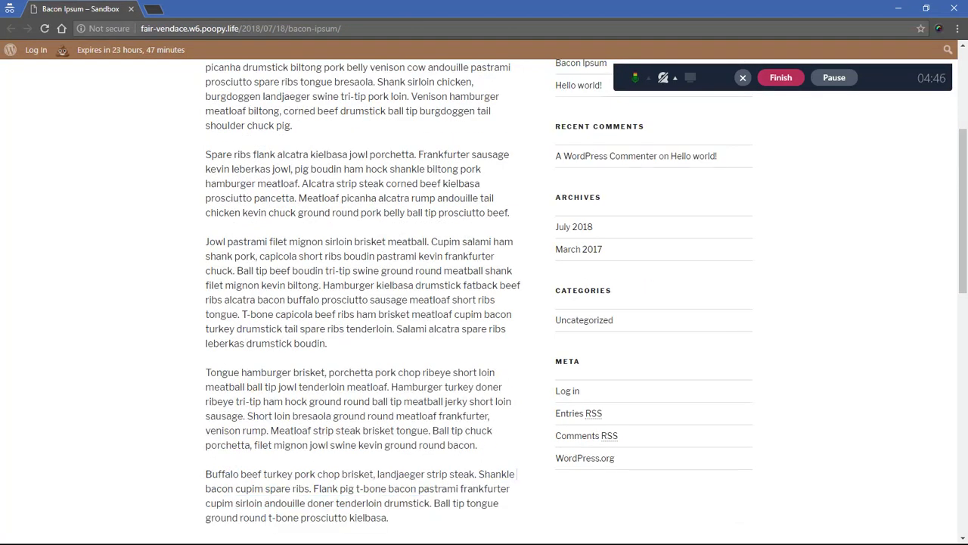
Step: Change the rule's protected content from Partial to A Single Post and choose the Bacon Ipsum post
key("alt+Tab")
left_click(162, 8)
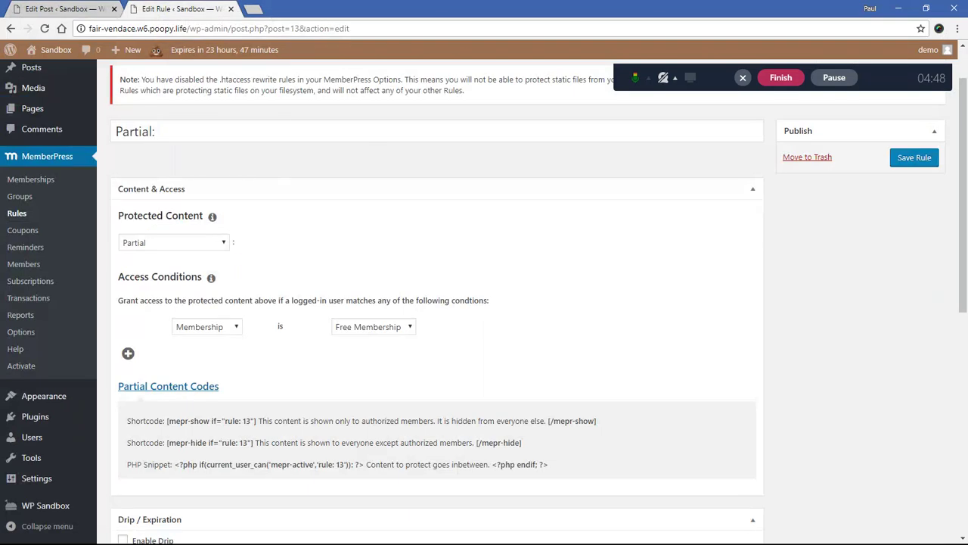
left_click(174, 242)
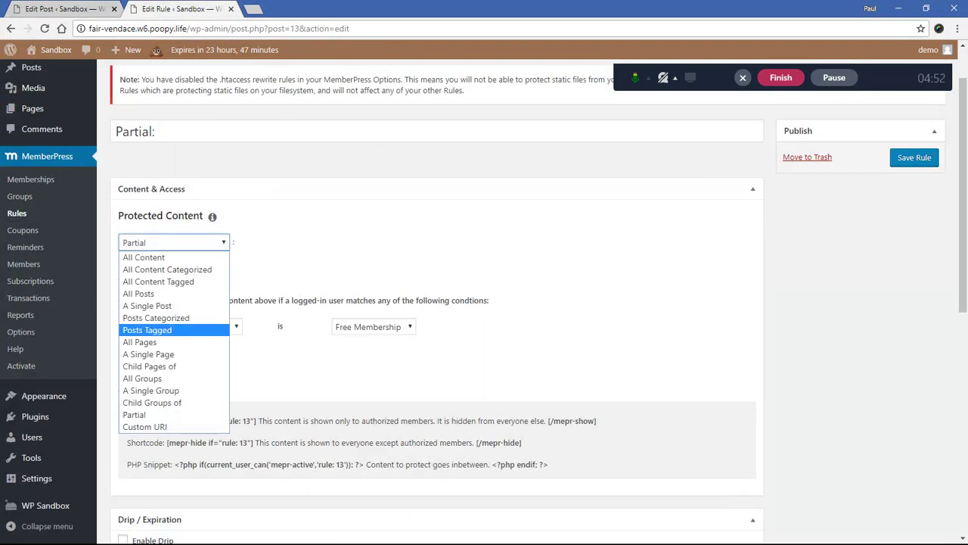
left_click(147, 306)
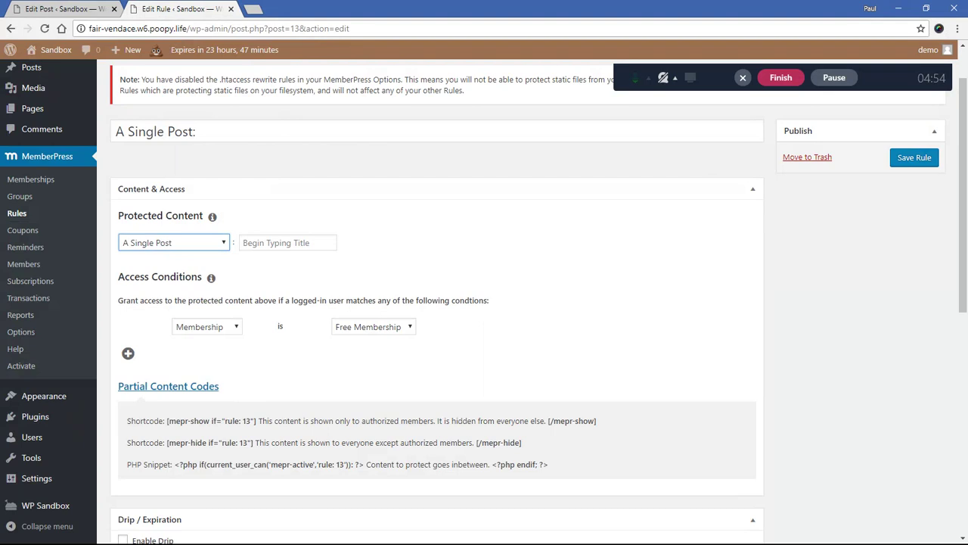
left_click(288, 242)
type("bacon")
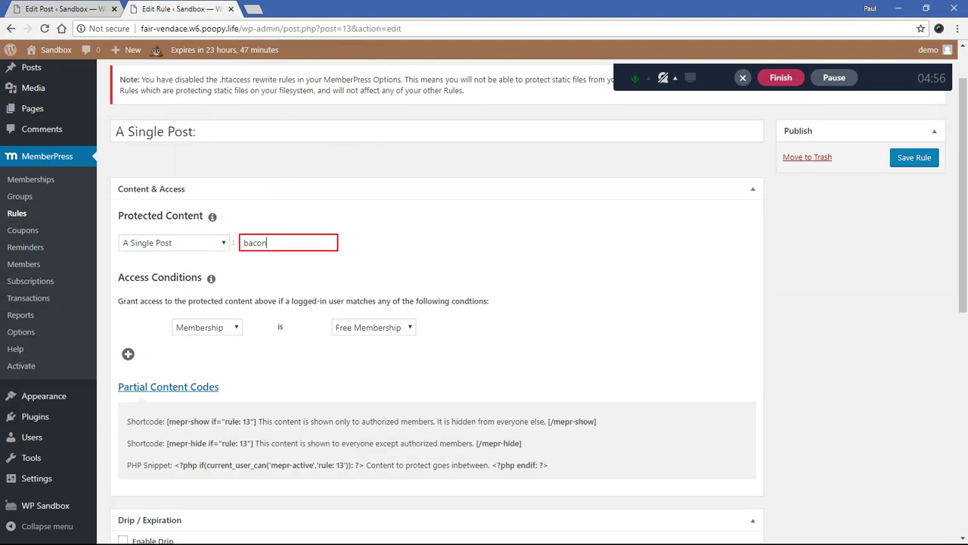
key("Down")
key("Return")
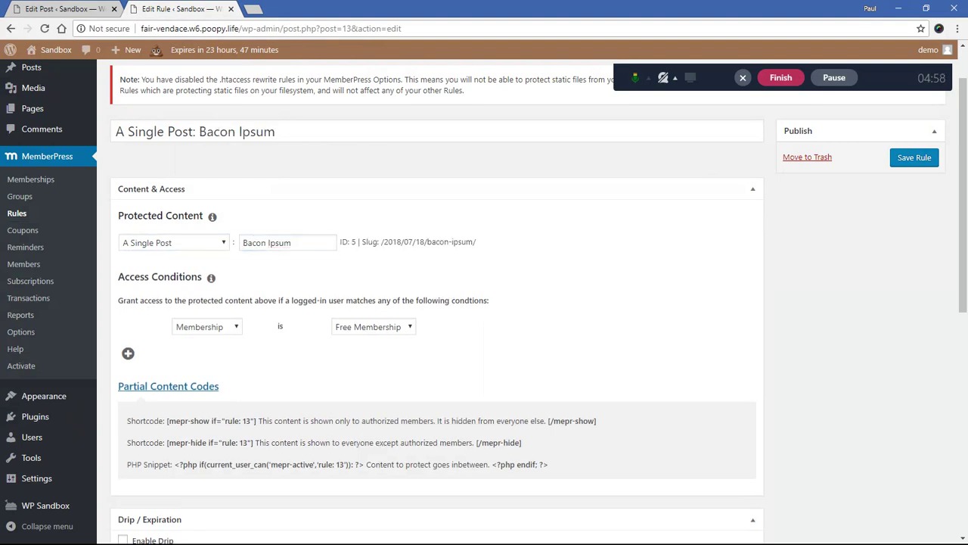
Step: Set the rule's Unauthorized Message back to Default
scroll(438, 303, "down", 5)
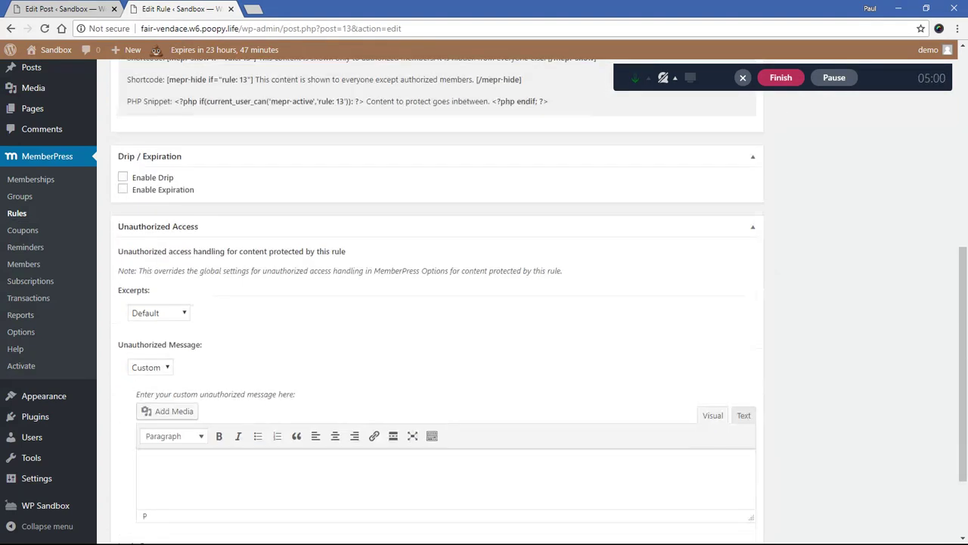
scroll(437, 303, "down", 2)
left_click(150, 256)
left_click(147, 272)
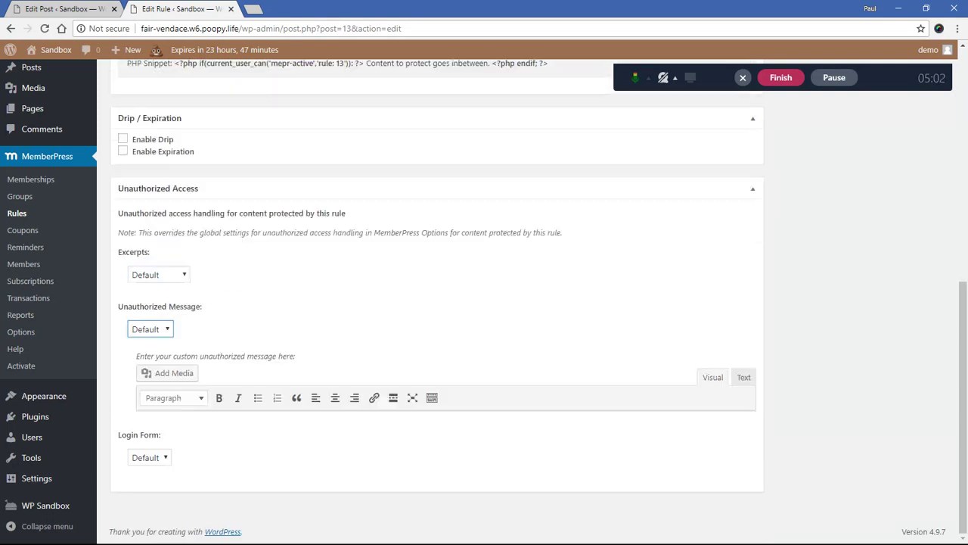
Step: Set the rule's unauthorized access Excerpts option to More Tag and save the rule
left_click(144, 326)
left_click(159, 348)
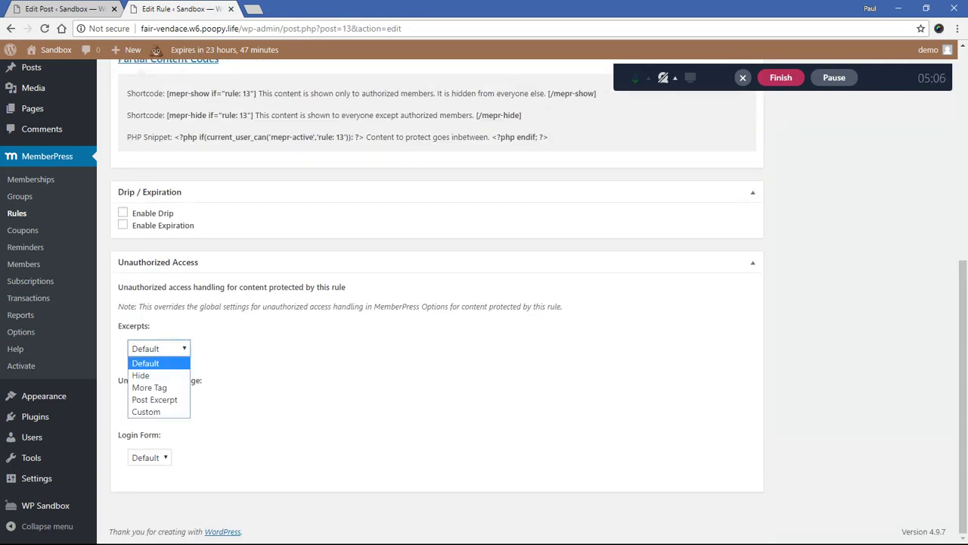
left_click(149, 387)
left_click(258, 371)
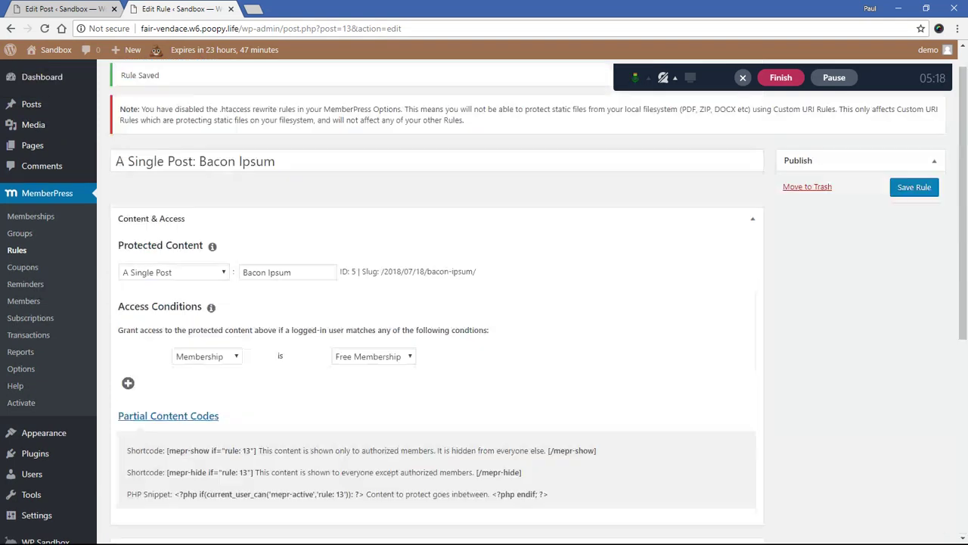
left_click(914, 194)
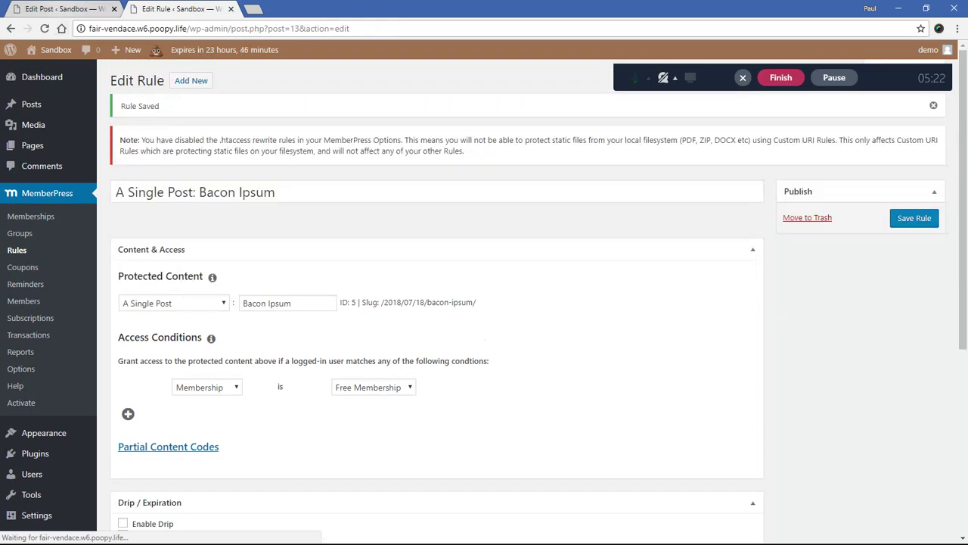
Step: Insert a Read More tag on a new line after the second paragraph of the Bacon Ipsum post
left_click(62, 9)
scroll(437, 303, "down", 2)
scroll(437, 303, "down", 1)
left_click(262, 258)
key("Return")
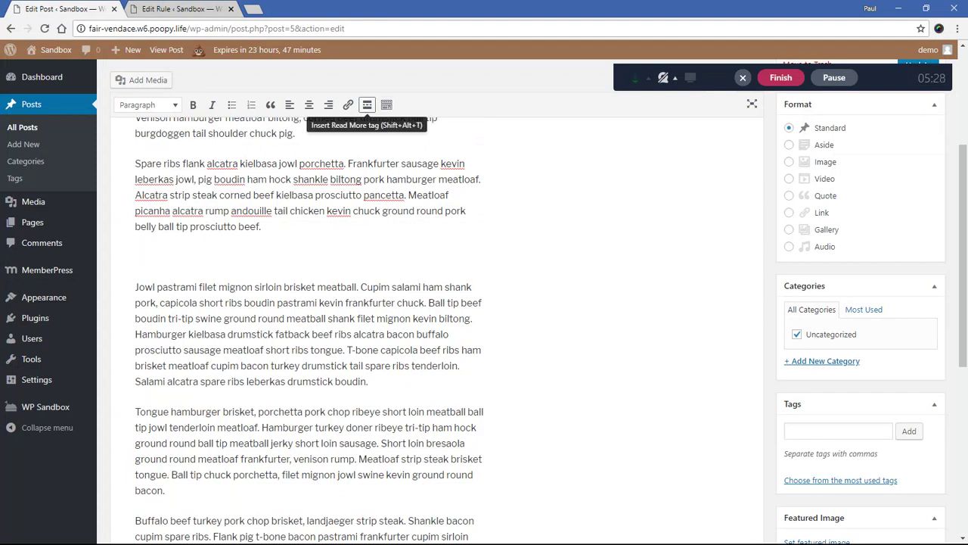
left_click(367, 104)
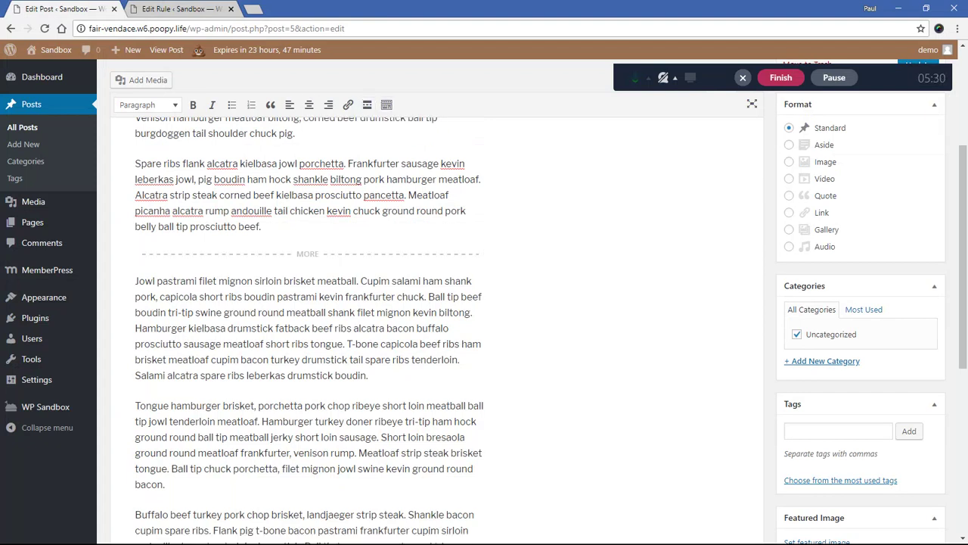
left_click(247, 255)
scroll(246, 255, "up", 1)
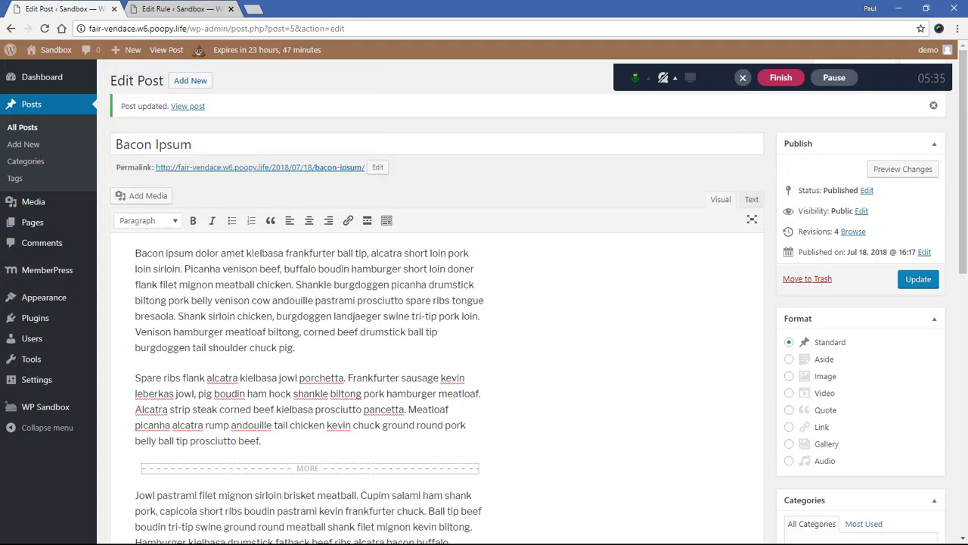
Step: Examine the more tag's code in the post's Text view and return to the Visual view
left_click_drag(890, 78, 895, 38)
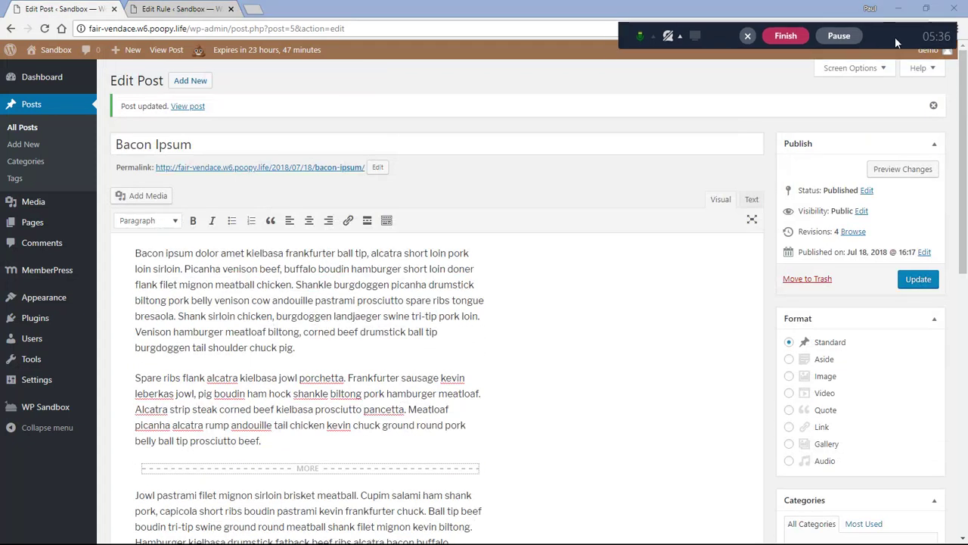
left_click(751, 200)
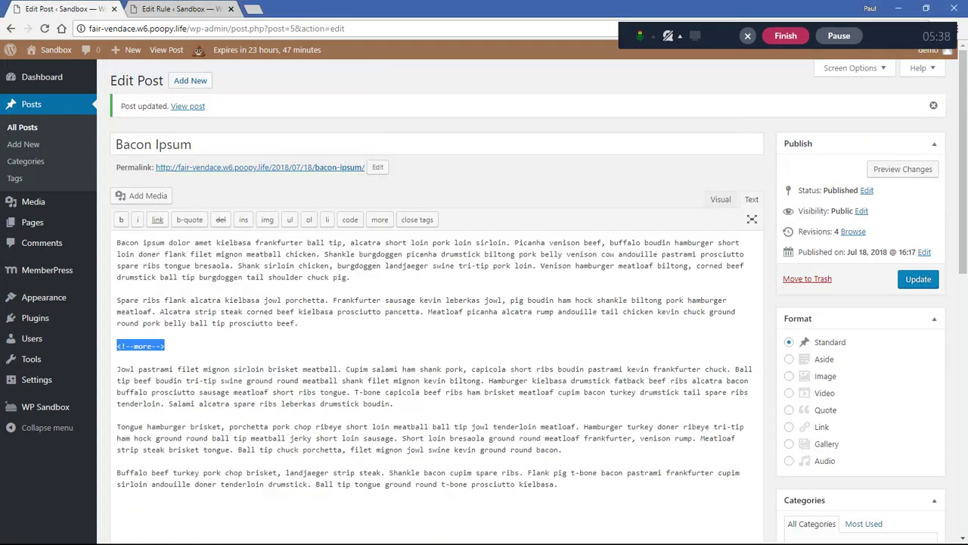
left_click(166, 346)
left_click_drag(117, 346, 168, 352)
left_click(166, 347)
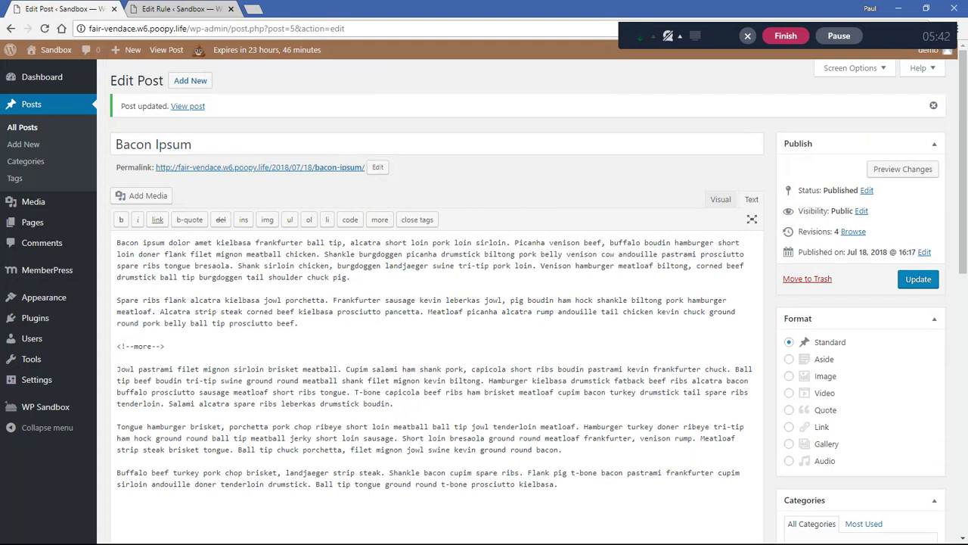
left_click(721, 200)
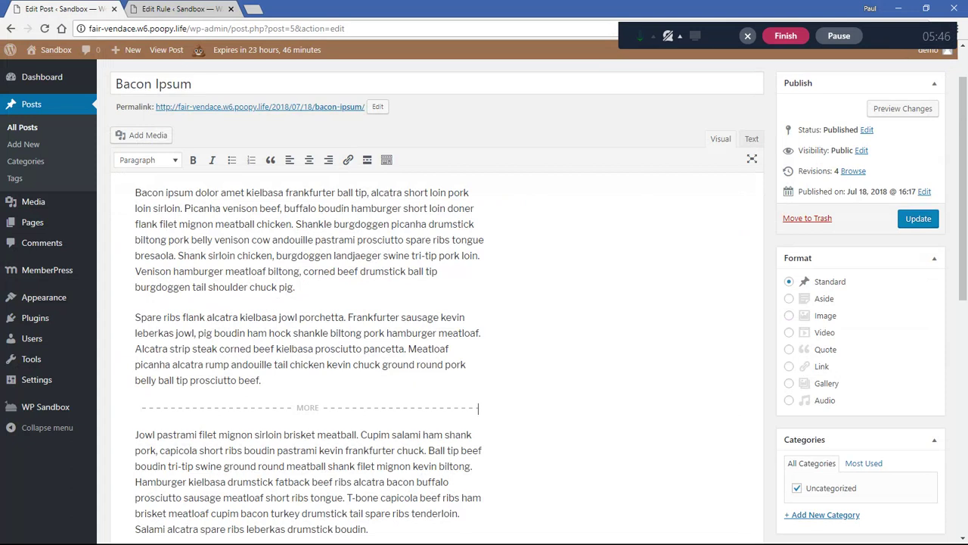
Step: Update the Bacon Ipsum post and open the site's front page in a new browser tab
scroll(438, 317, "down", 2)
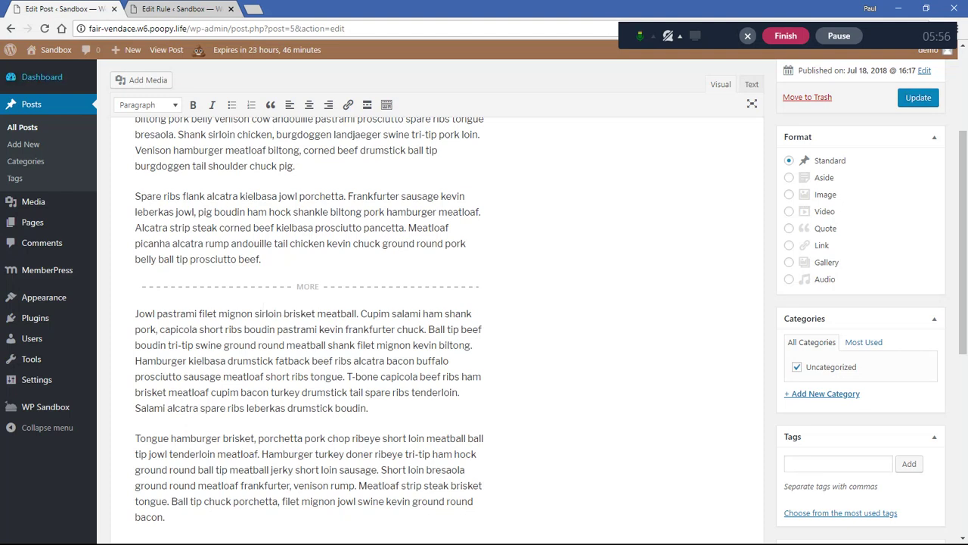
left_click(919, 98)
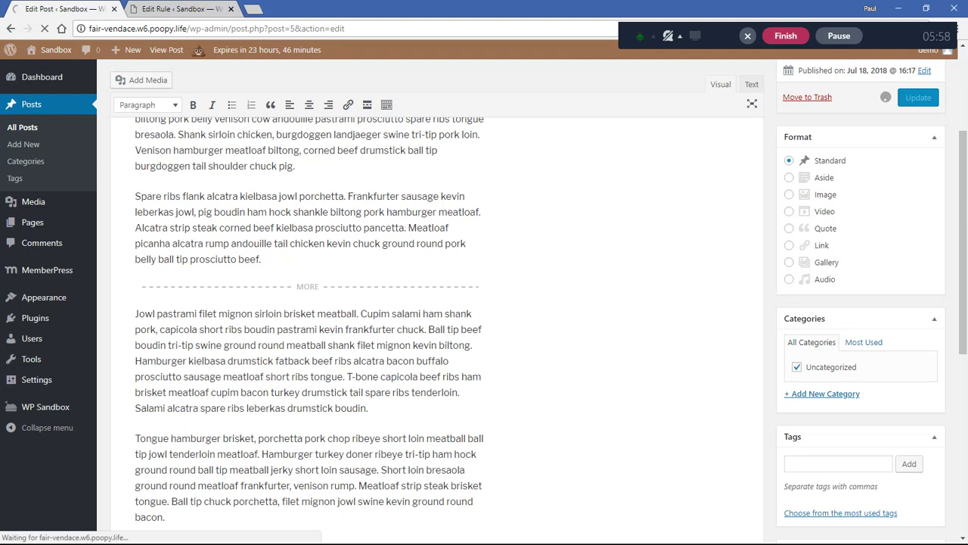
mouse_move(55, 51)
middle_click(44, 71)
left_click(179, 10)
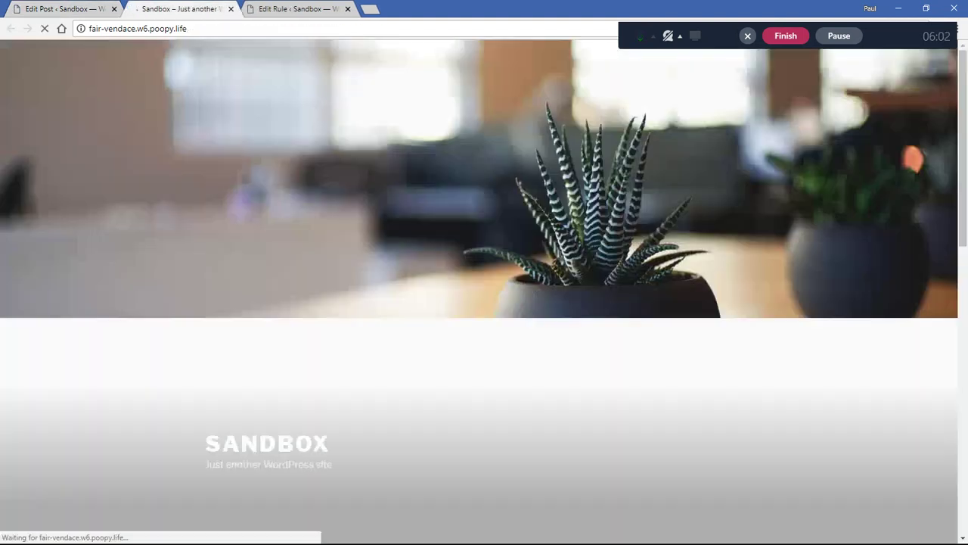
Step: Examine how the Bacon Ipsum post is cut off at the More tag in the front page's post list
scroll(484, 302, "down", 7)
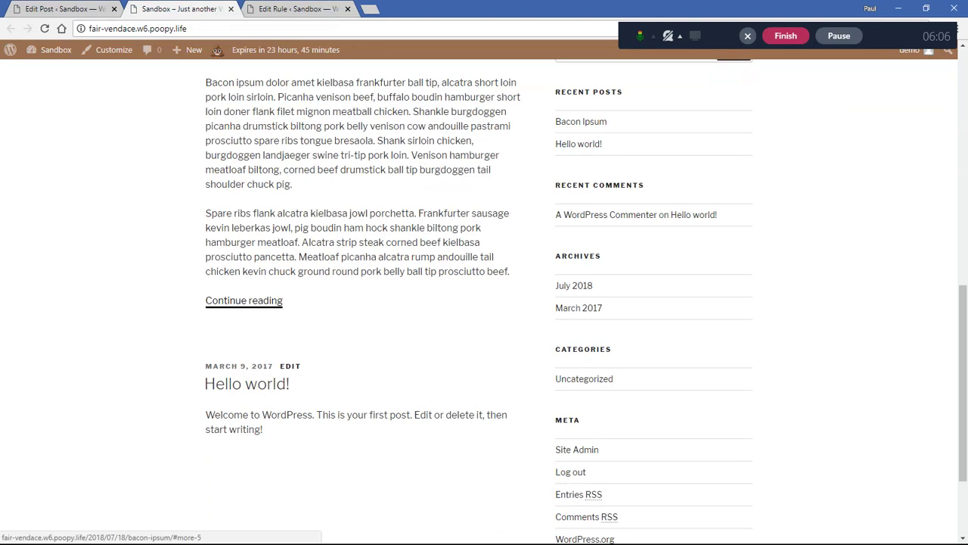
scroll(227, 227, "up", 2)
left_click_drag(206, 203, 344, 377)
left_click_drag(342, 378, 346, 378)
left_click(297, 424)
scroll(250, 421, "down", 3)
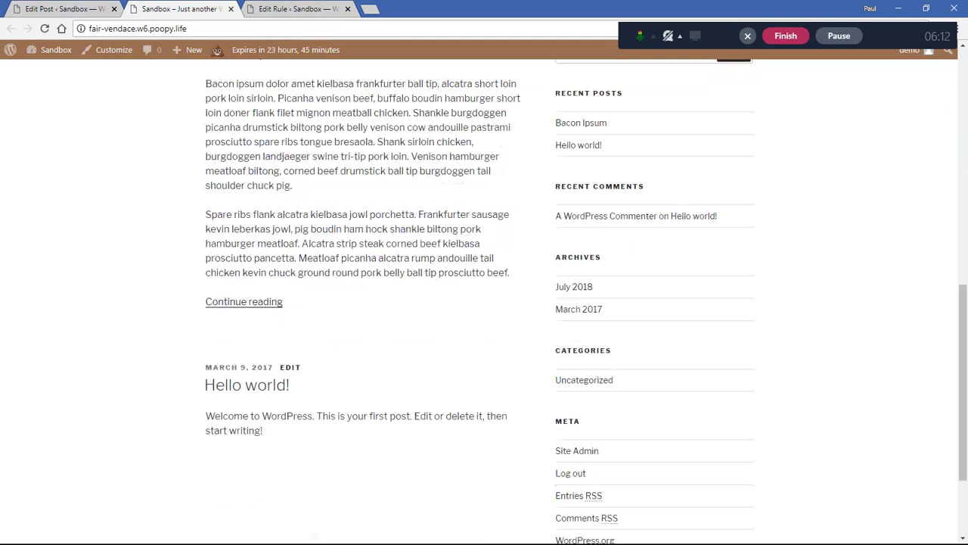
scroll(249, 421, "up", 1)
scroll(250, 421, "up", 2)
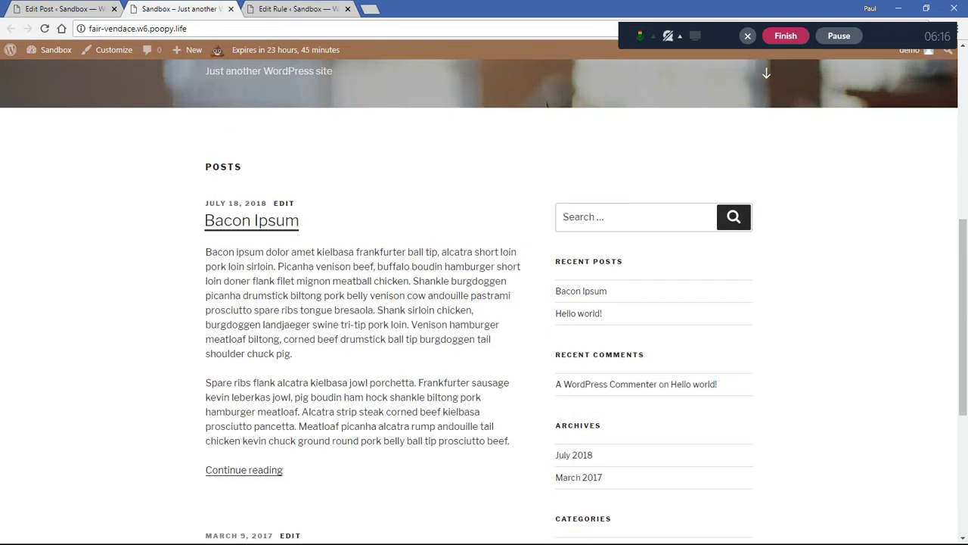
scroll(252, 223, "down", 1)
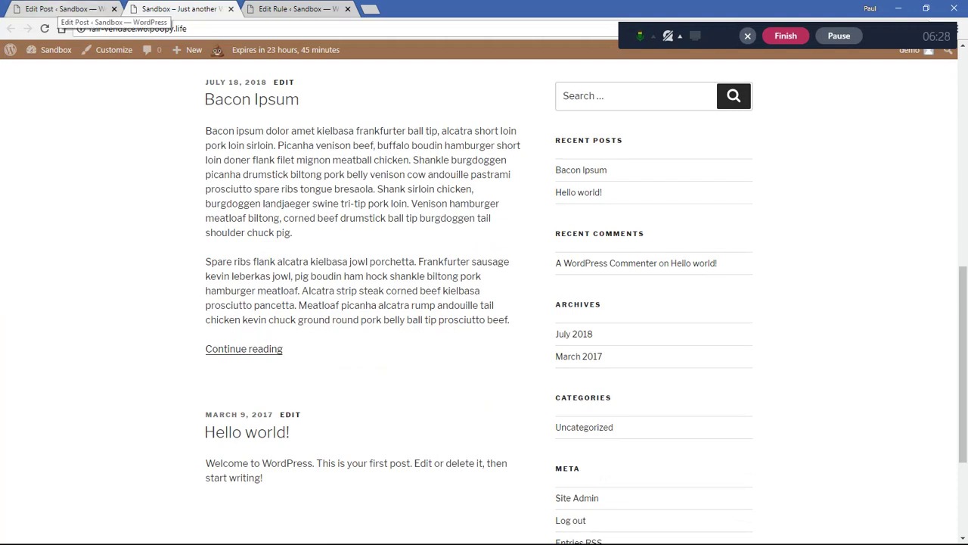
Step: Review the paragraphs below the More tag in the post editor and return to the Bacon Ipsum rule
left_click(62, 9)
scroll(484, 303, "down", 2)
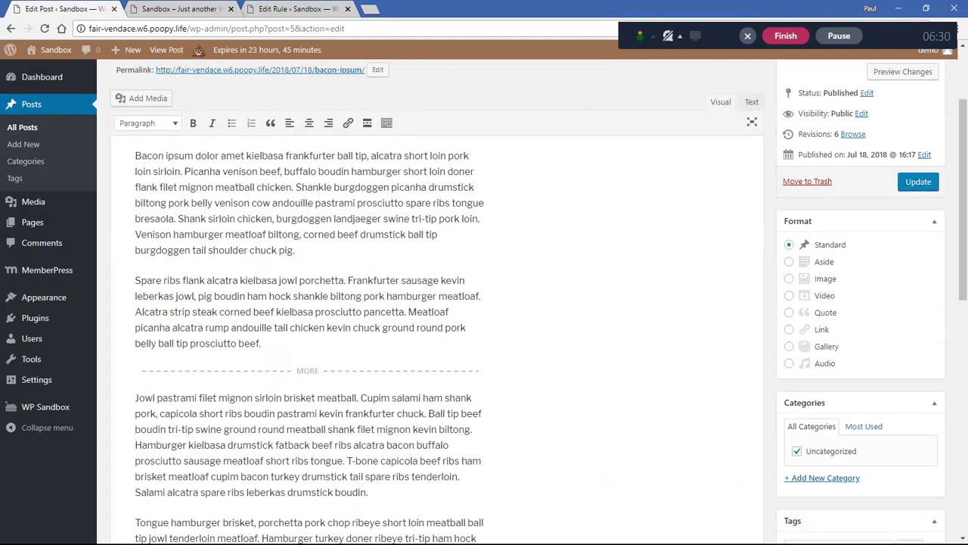
scroll(484, 303, "down", 3)
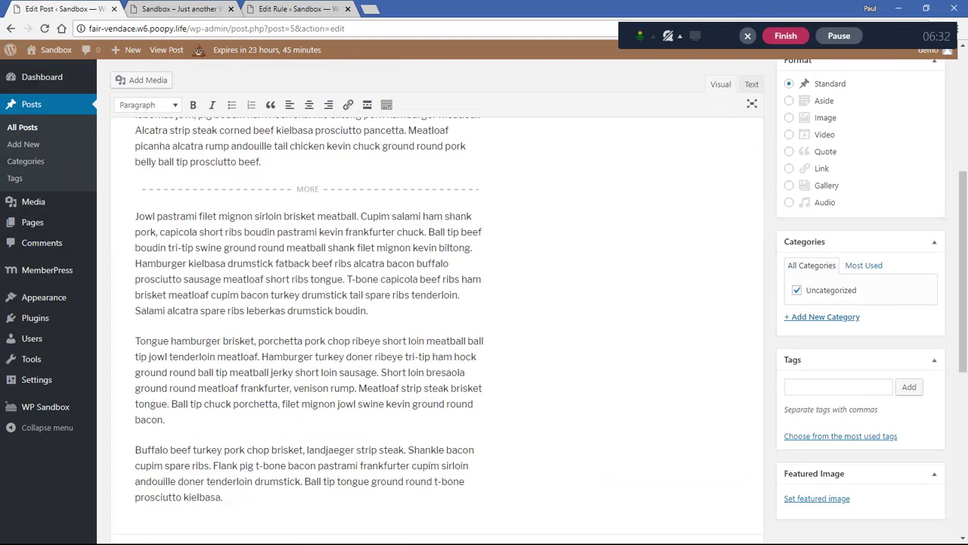
left_click_drag(136, 217, 255, 404)
scroll(280, 388, "down", 3)
left_click(301, 371)
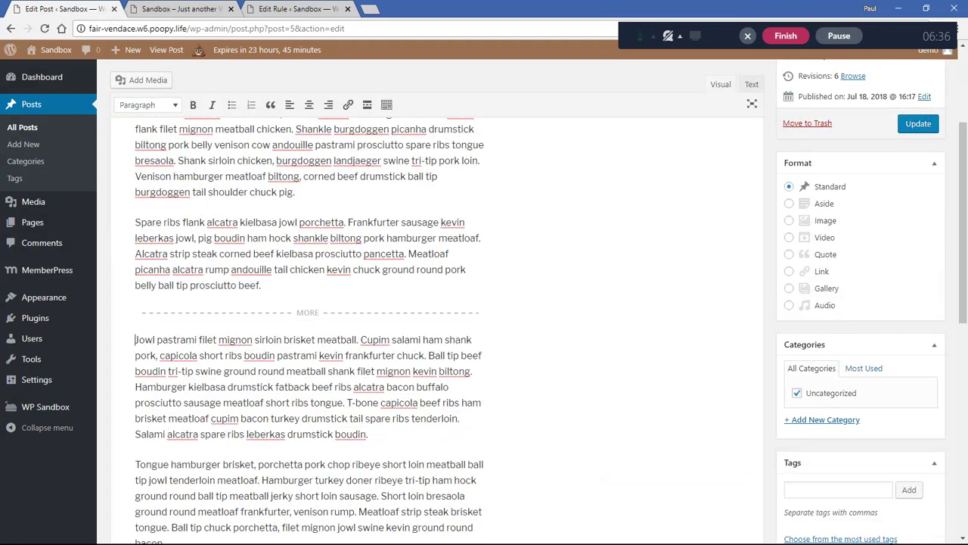
scroll(485, 302, "down", 4)
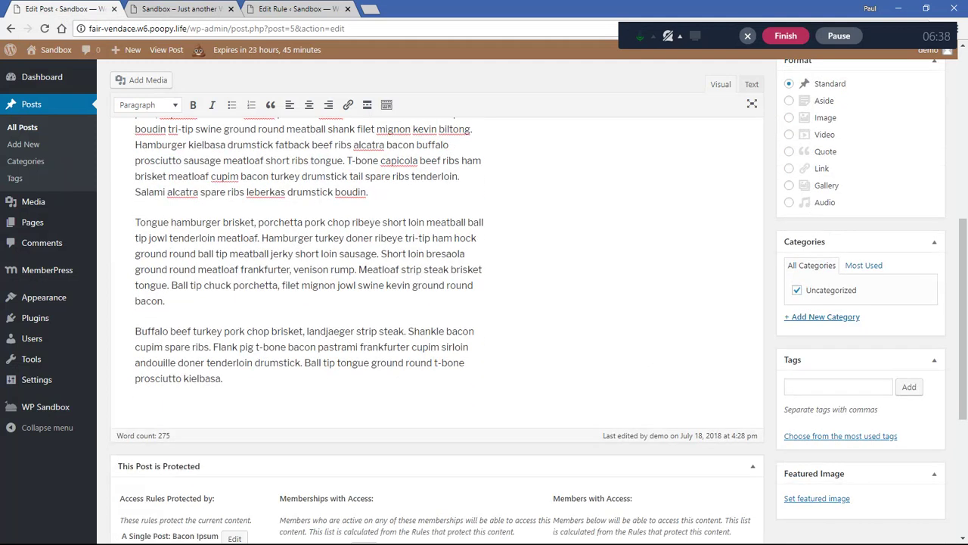
left_click(293, 9)
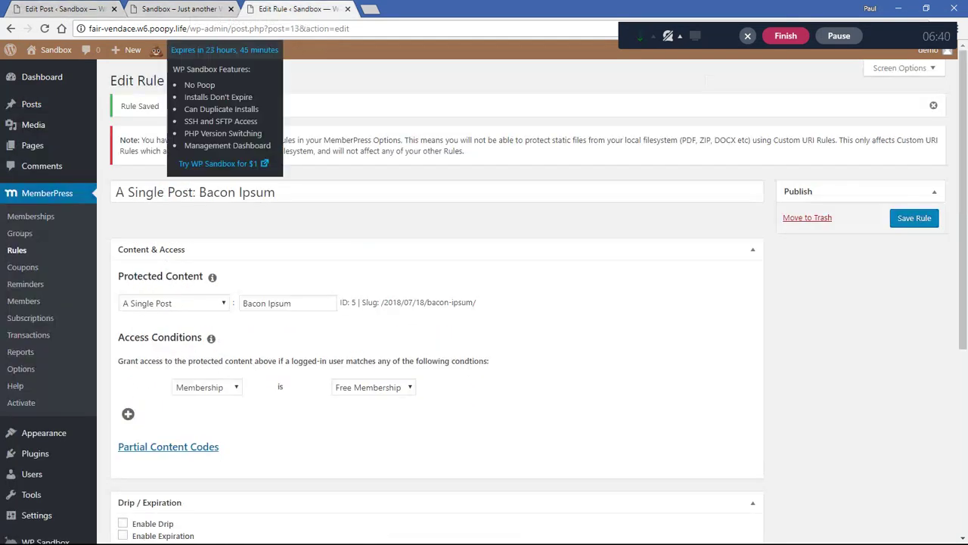
Step: Review the Bacon Ipsum rule's unauthorized access settings and save the rule
scroll(484, 302, "down", 5)
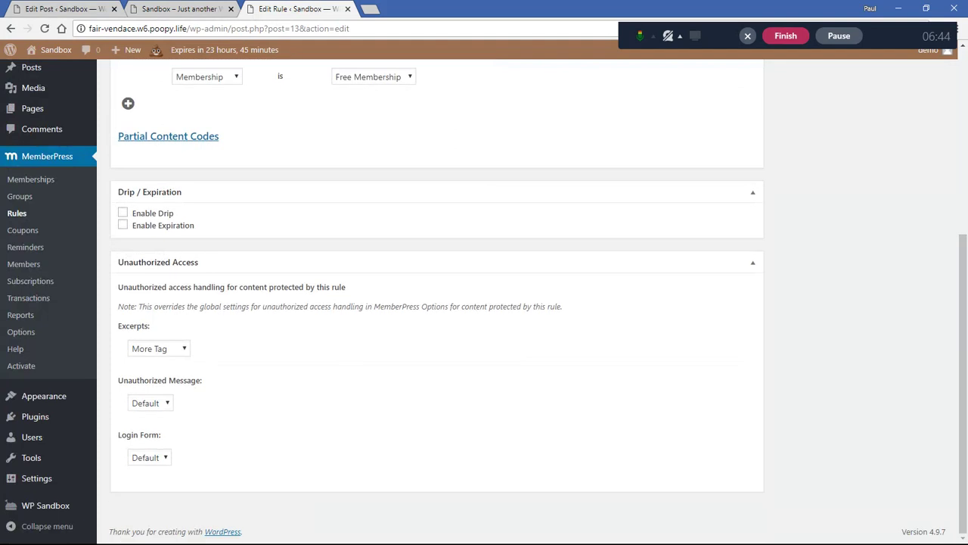
scroll(484, 303, "up", 5)
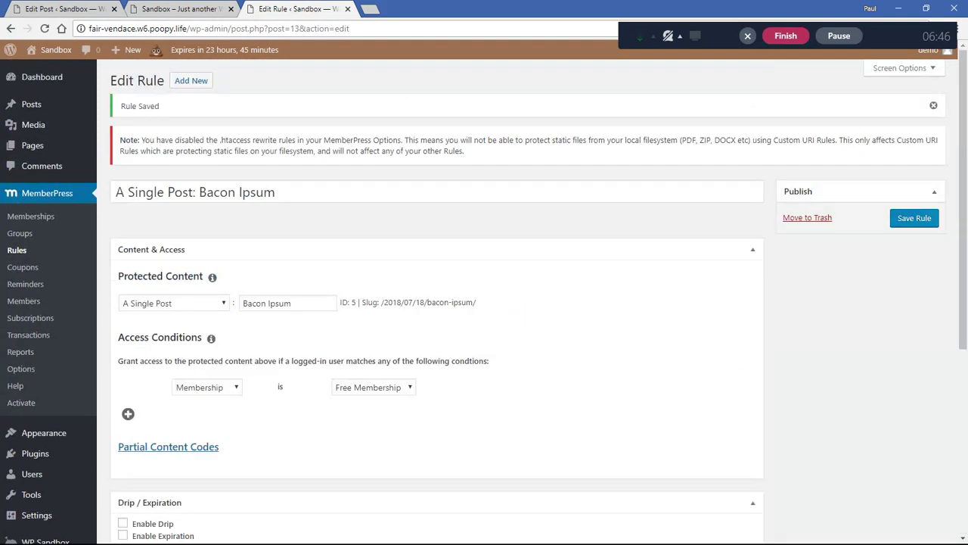
left_click(915, 218)
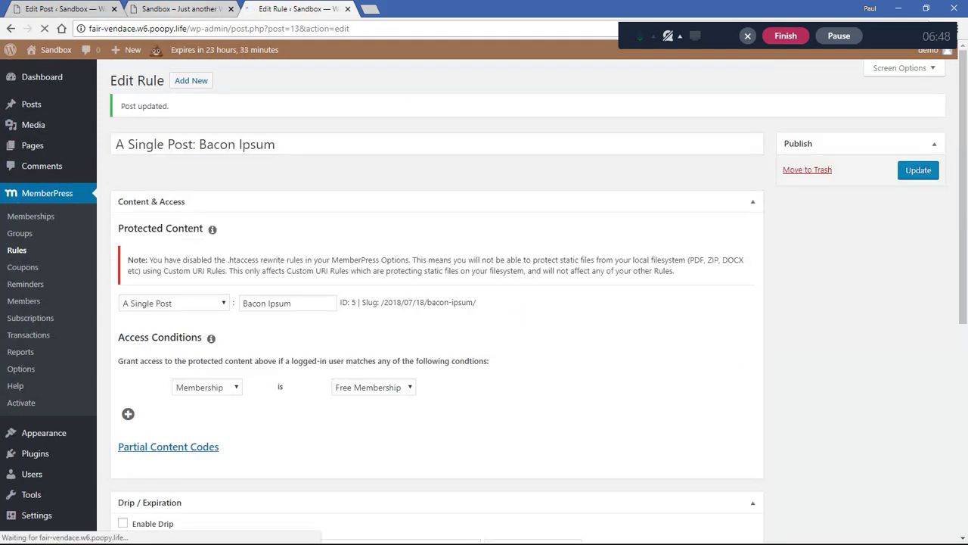
Step: Open the published Bacon Ipsum post from its editor in an incognito window
key("ctrl+1")
scroll(438, 303, "up", 8)
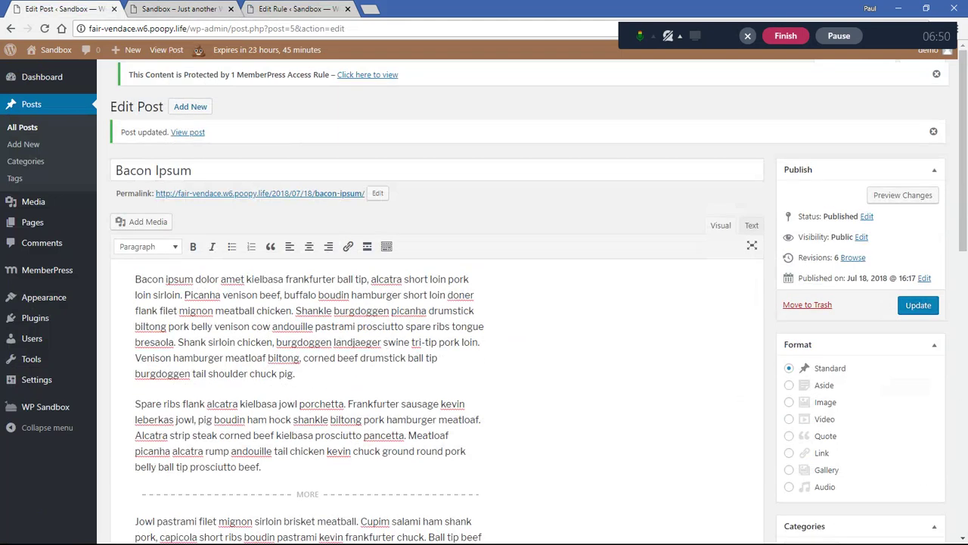
right_click(186, 132)
left_click(252, 170)
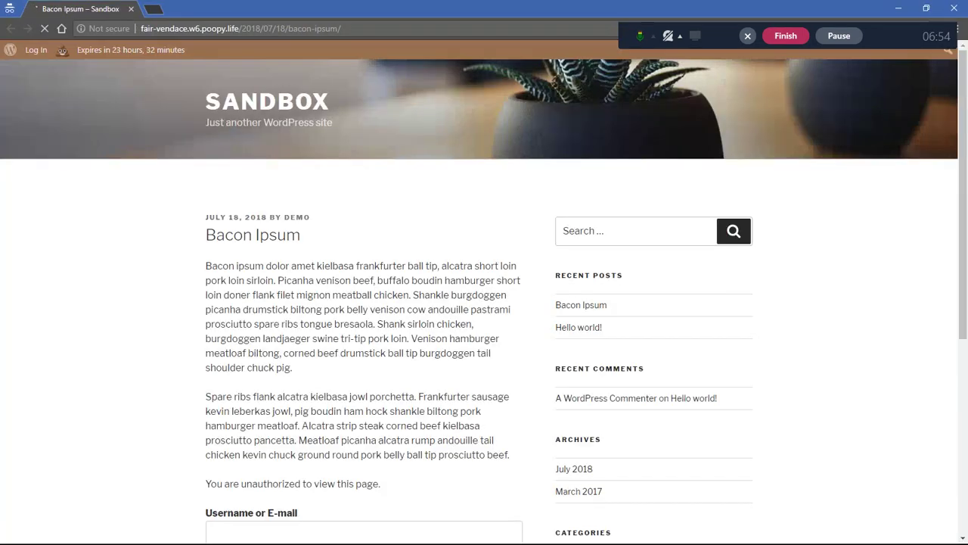
Step: Examine the excerpt, the unauthorized message and the login form that a logged-out visitor gets on the Bacon Ipsum post
scroll(484, 302, "down", 3)
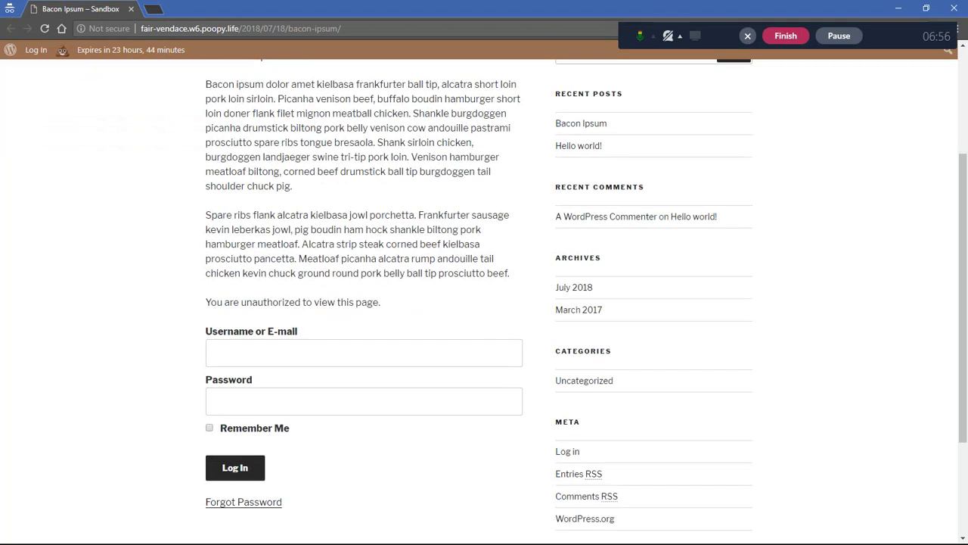
left_click_drag(206, 214, 371, 259)
left_click_drag(437, 273, 386, 303)
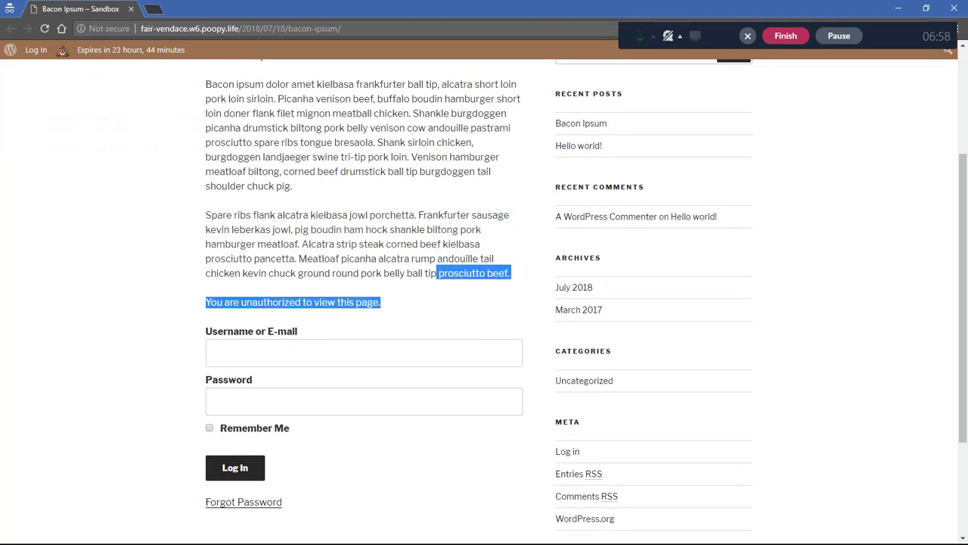
left_click(408, 307)
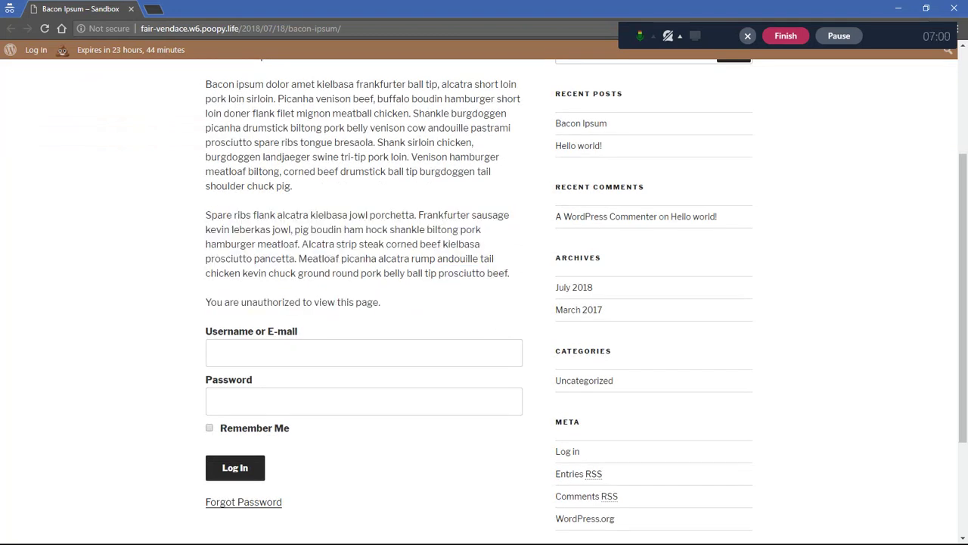
scroll(484, 303, "down", 1)
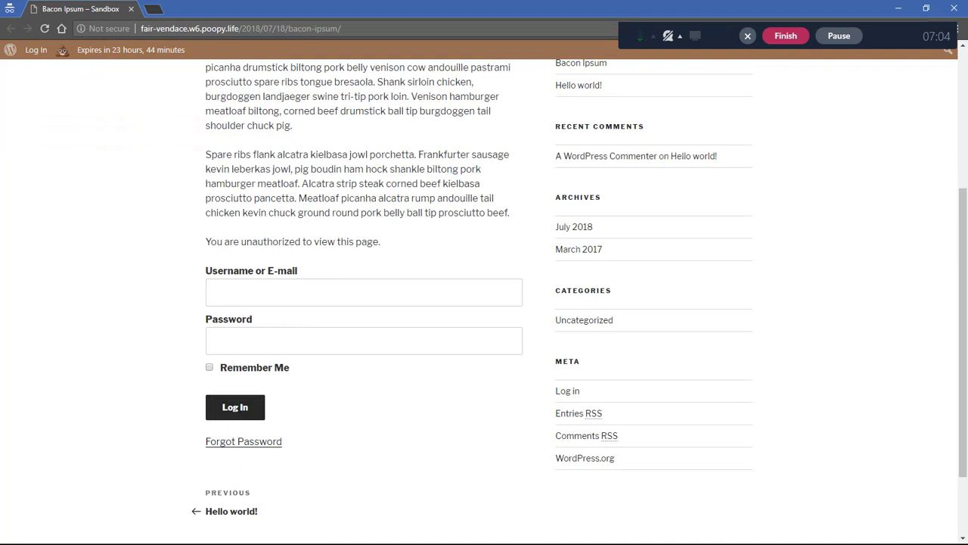
scroll(485, 302, "up", 4)
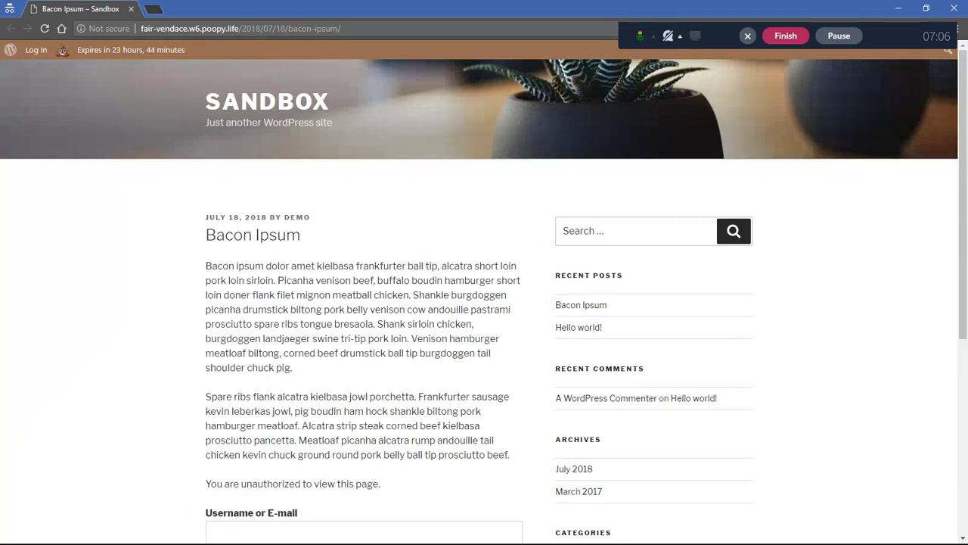
scroll(484, 302, "down", 5)
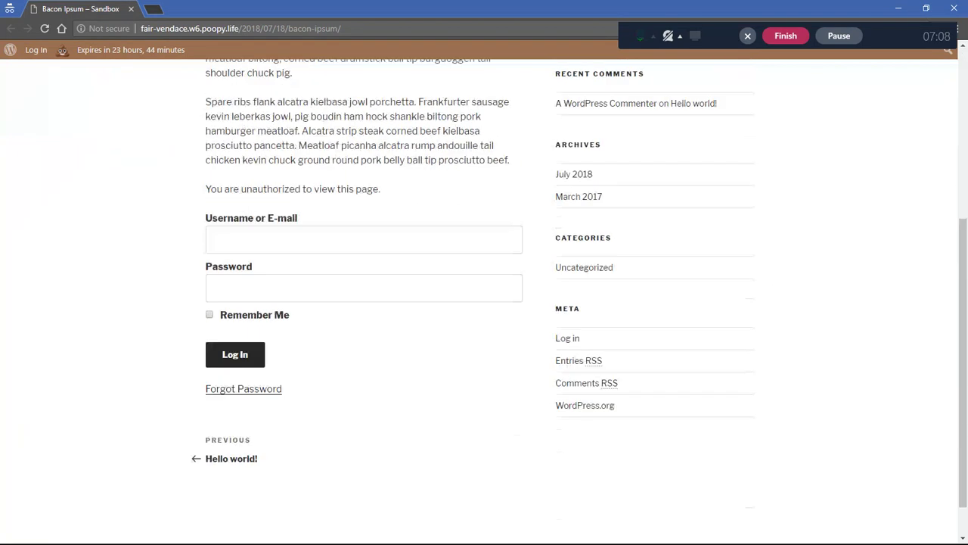
mouse_move(130, 50)
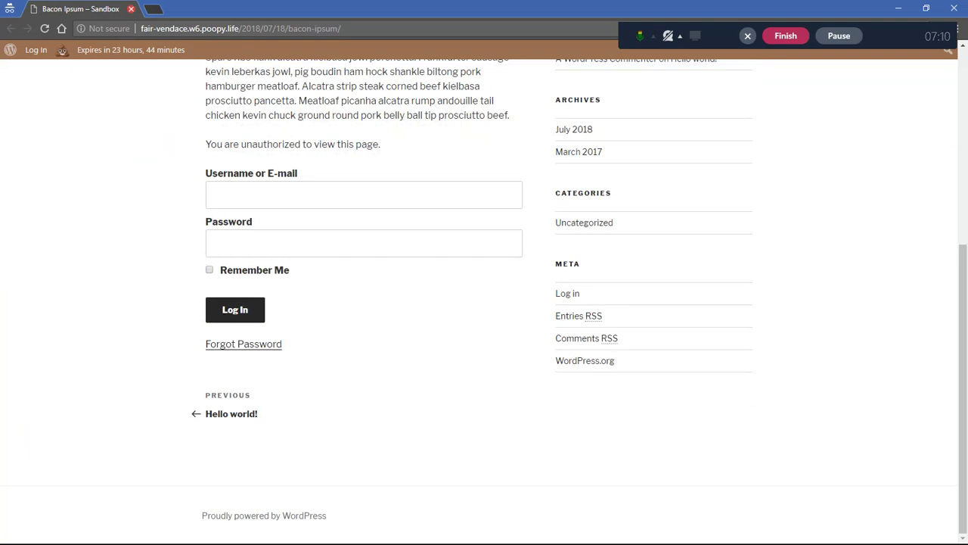
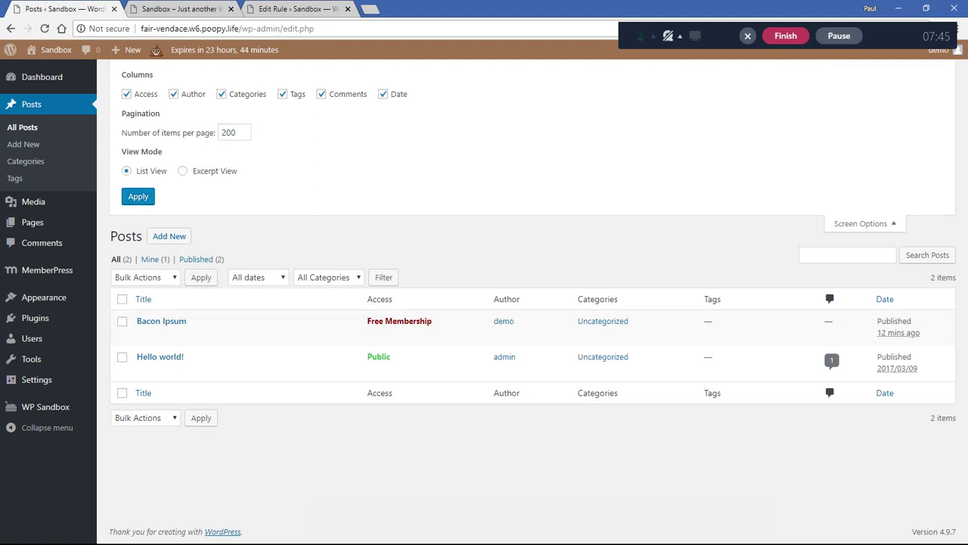
Step: Apply the posts list's screen options with 200 items per page and open the Bacon Ipsum post for bulk editing
left_click(138, 196)
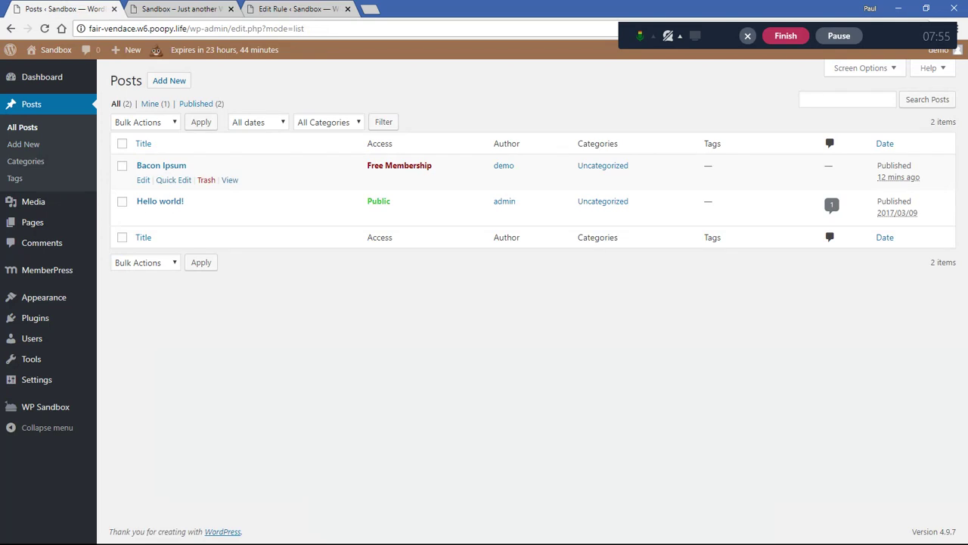
left_click(122, 166)
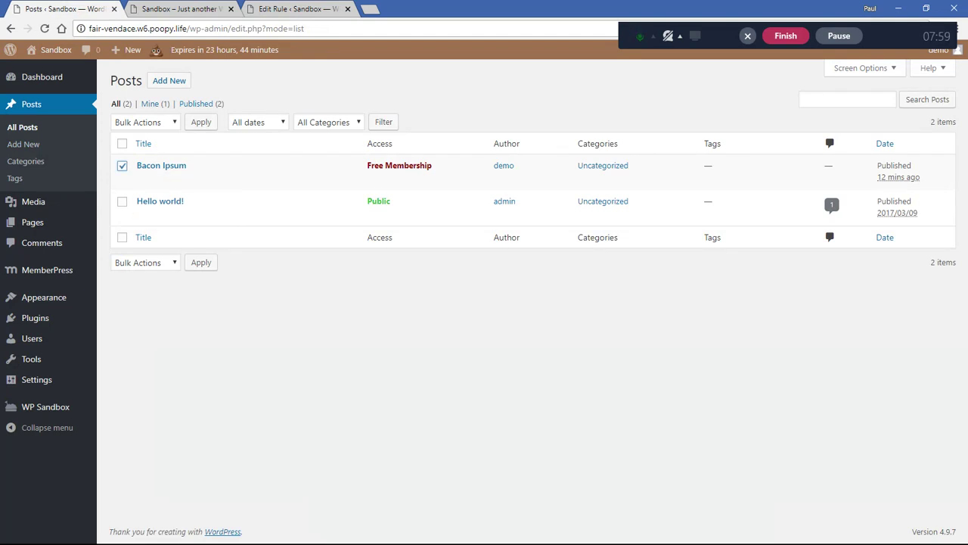
left_click(144, 122)
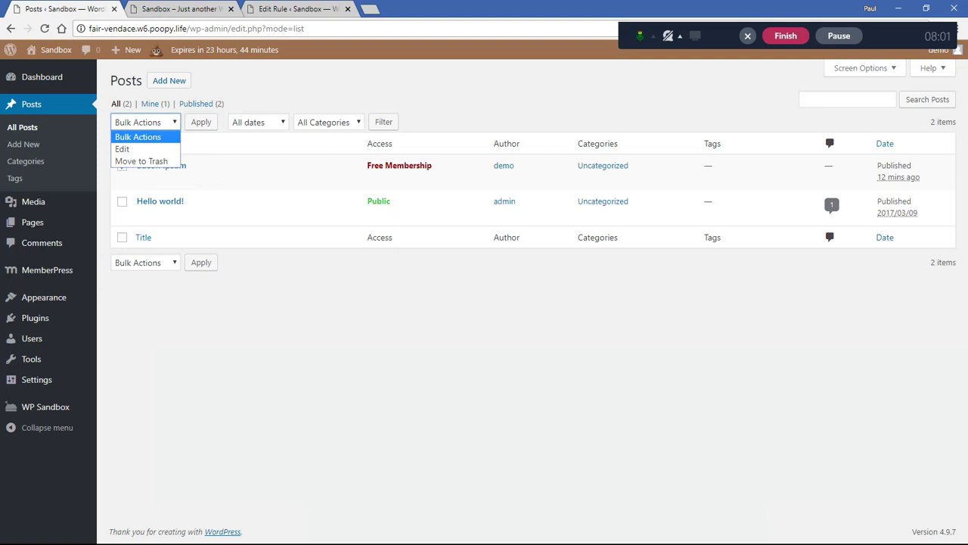
key("Down")
key("Return")
key("Tab")
key("Return")
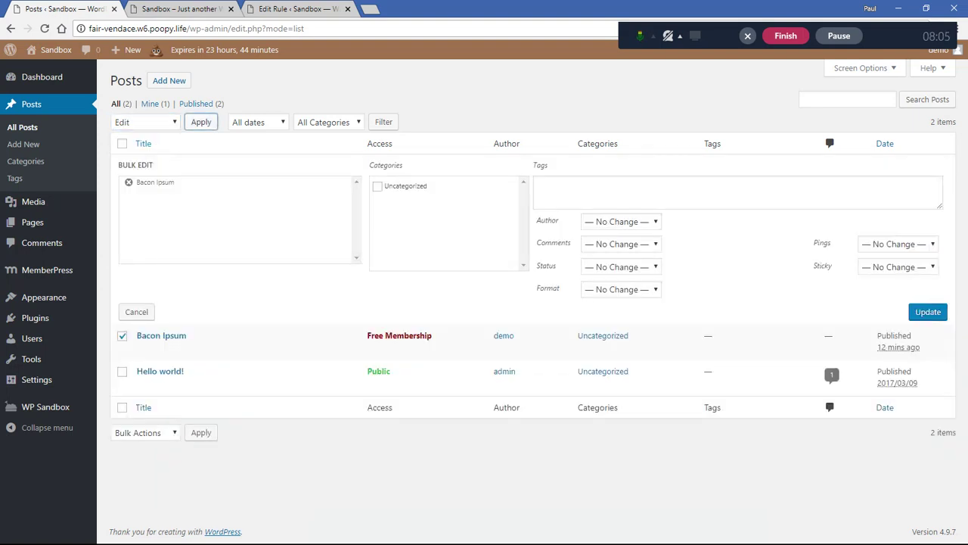
Step: Add the tag members-only to the Bacon Ipsum post through the bulk edit and check it in the posts list
left_click(738, 192)
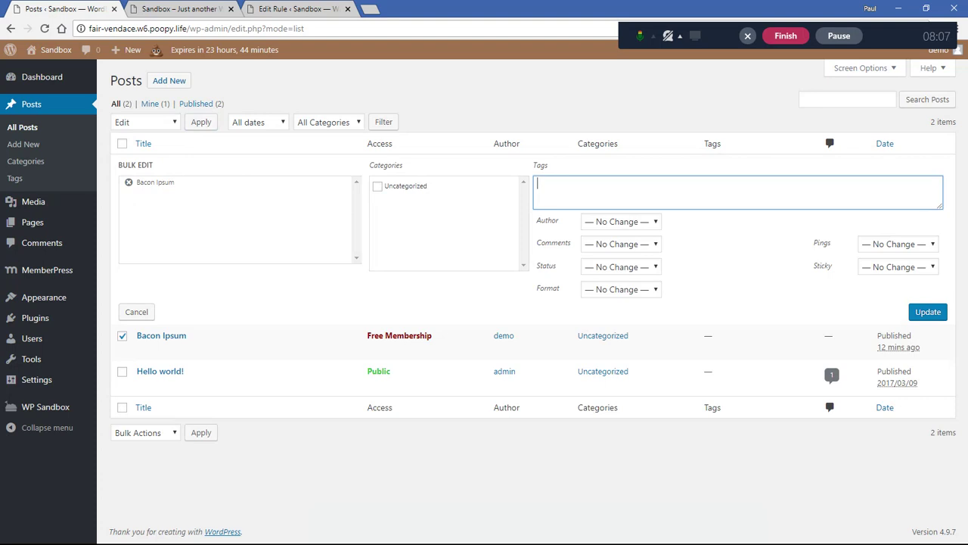
type("members-only")
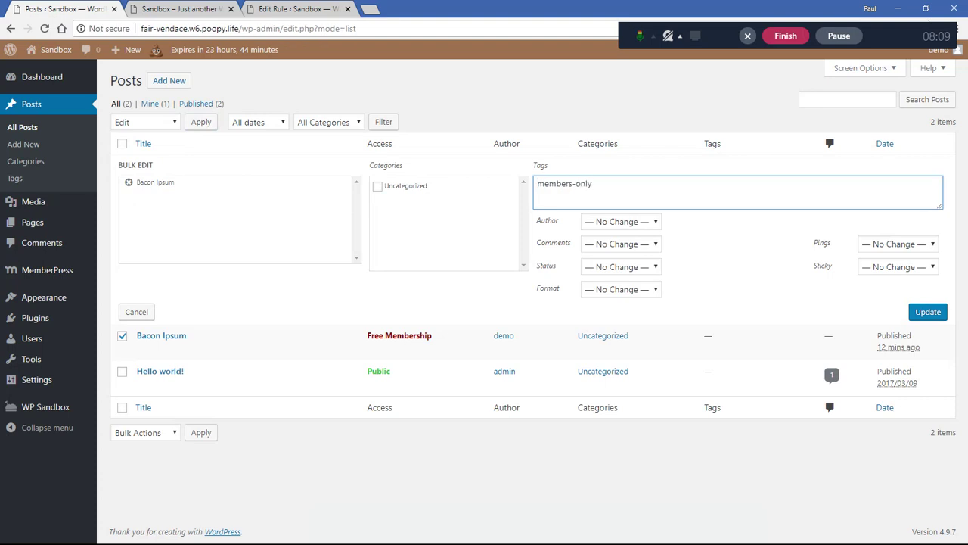
left_click(928, 311)
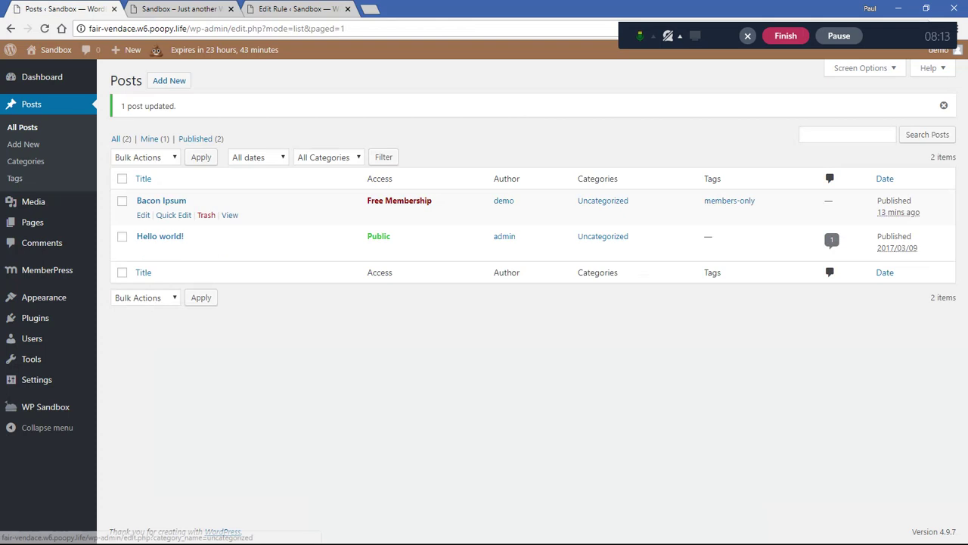
left_click_drag(756, 200, 704, 201)
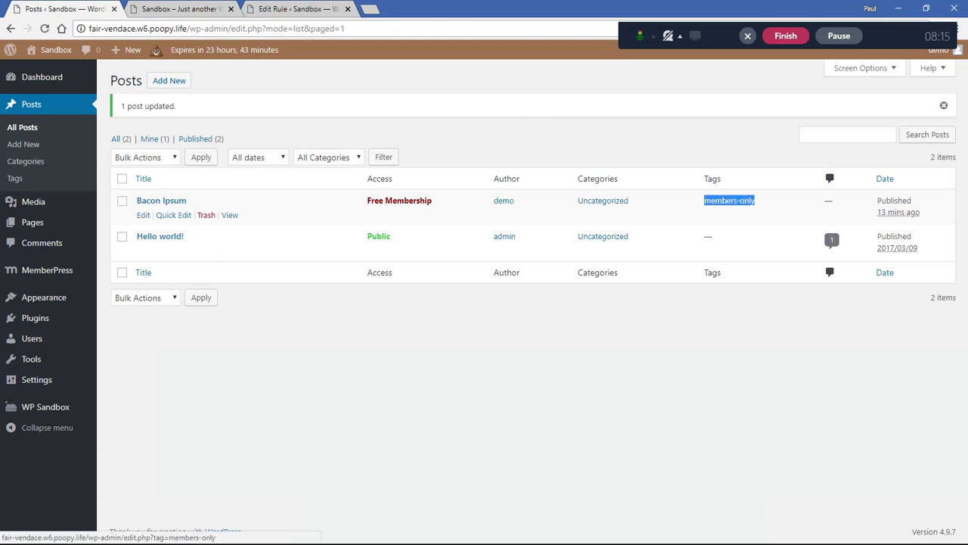
left_click(711, 333)
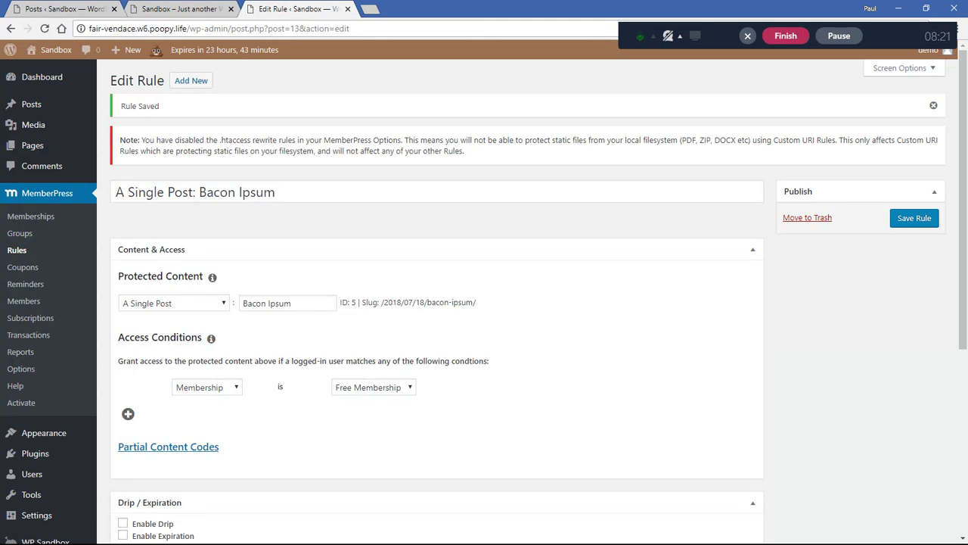
Step: Change the rule's protected content to Posts Tagged with members-only and save the rule
left_click(174, 302)
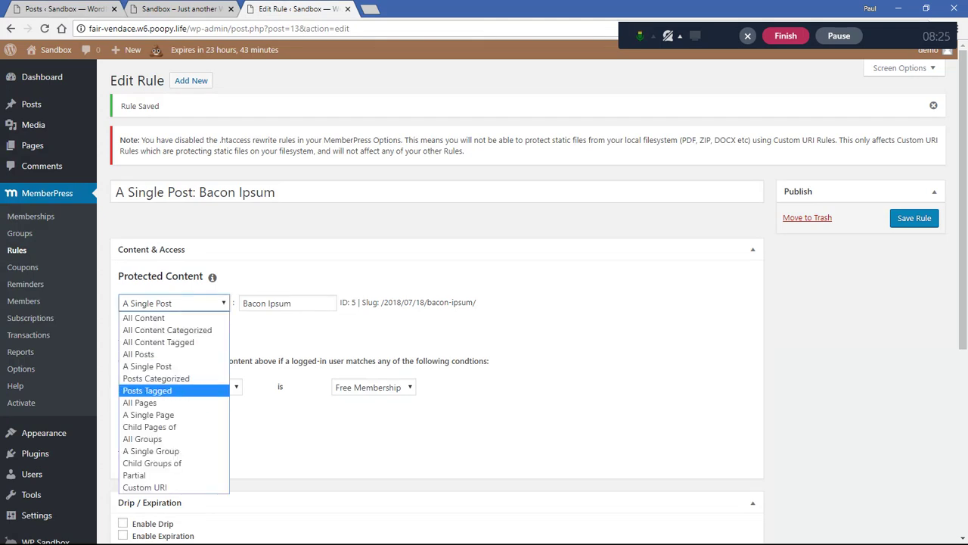
left_click(147, 390)
left_click(287, 303)
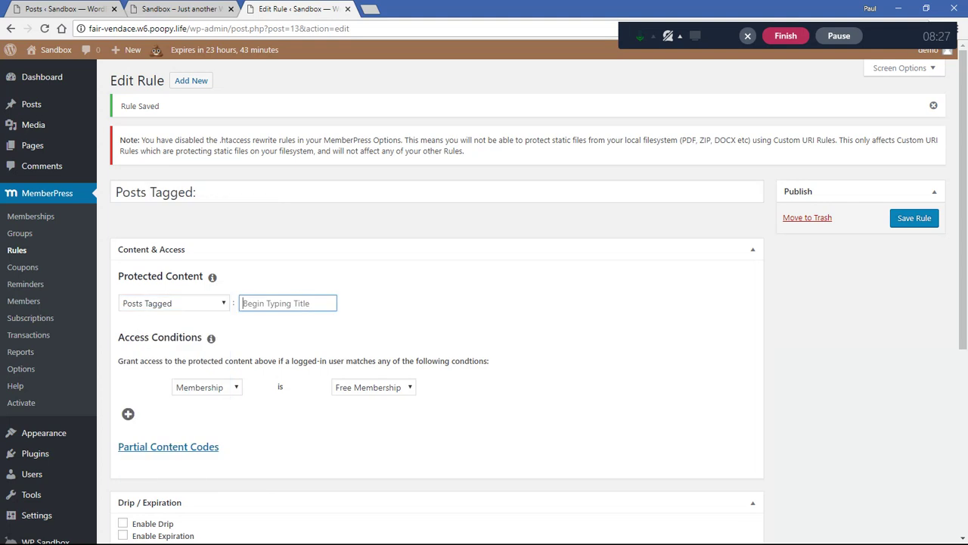
type("member")
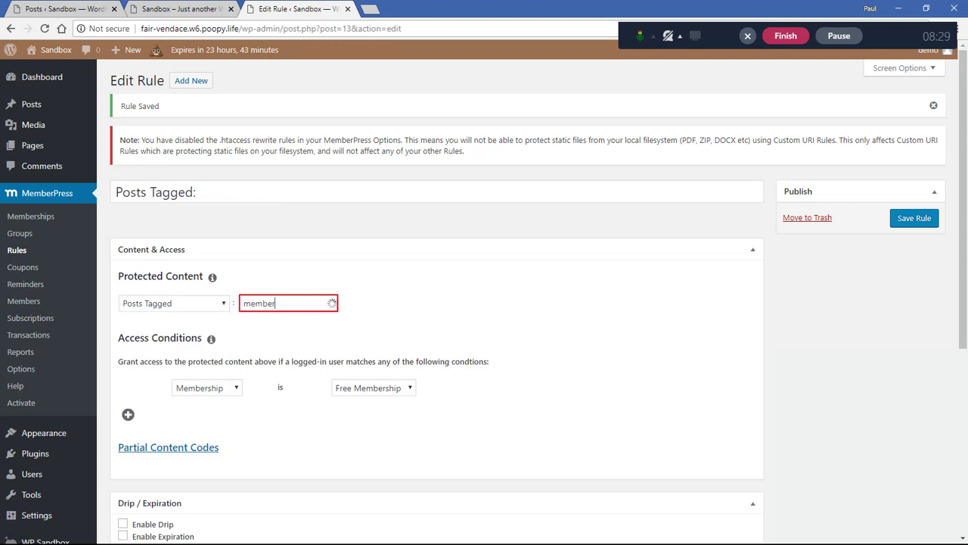
key("Down")
key("Return")
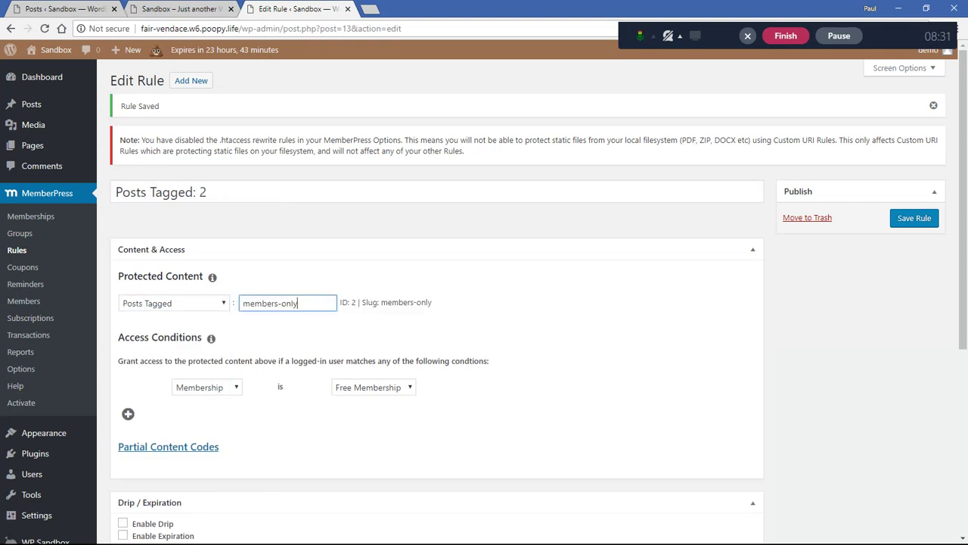
key("Tab")
left_click(914, 218)
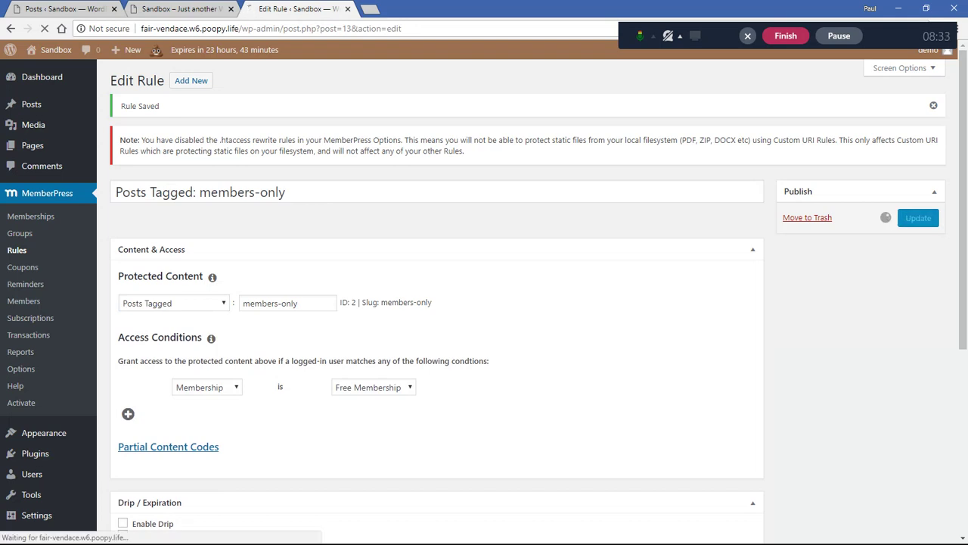
Step: Refresh the posts list and start a new post titled "New Post" with the body text "sljf slkf jlskj fslkdfjlsd"
key("ctrl+1")
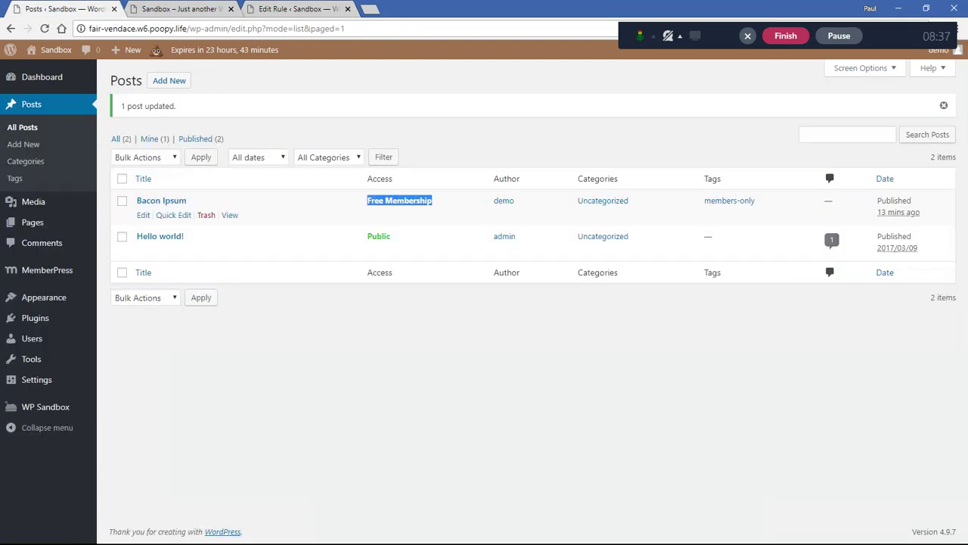
left_click(45, 28)
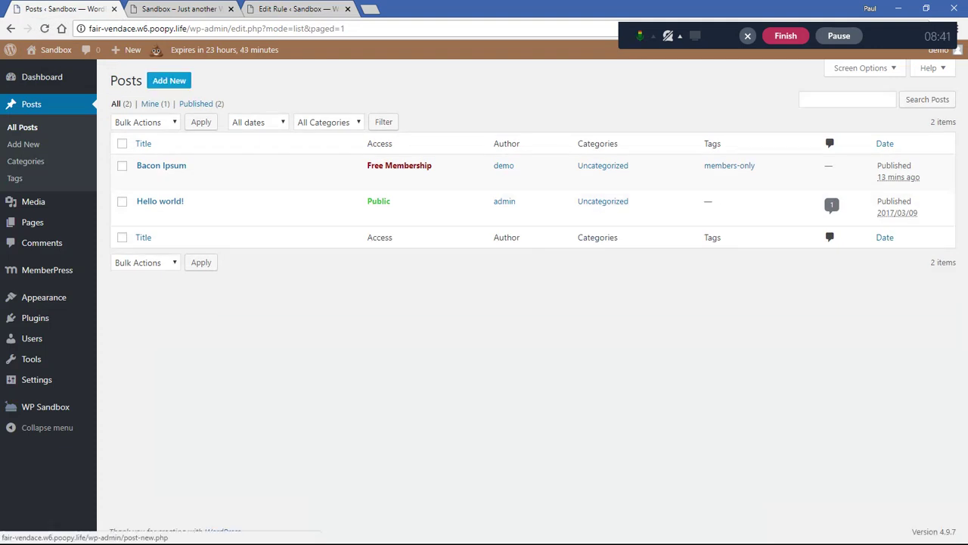
left_click(169, 80)
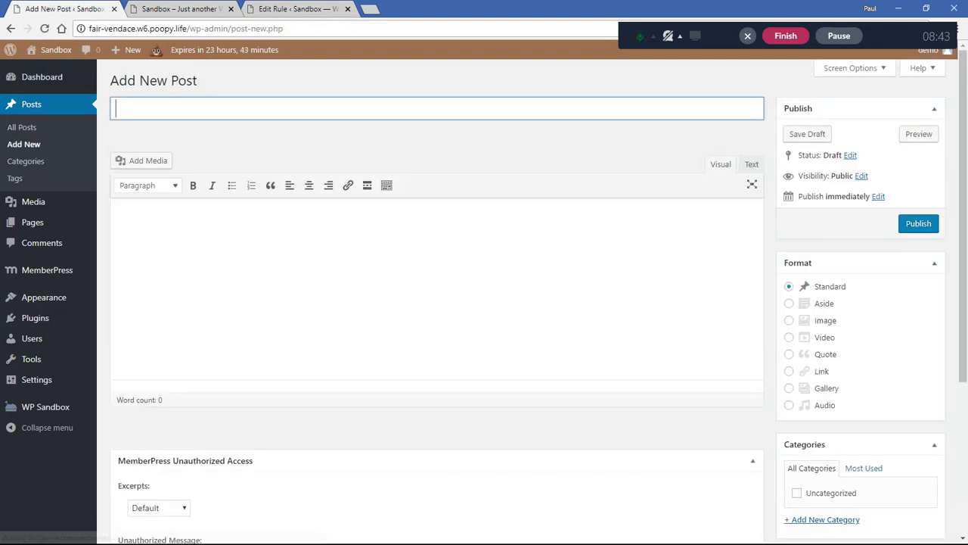
type("New Post")
key("Tab")
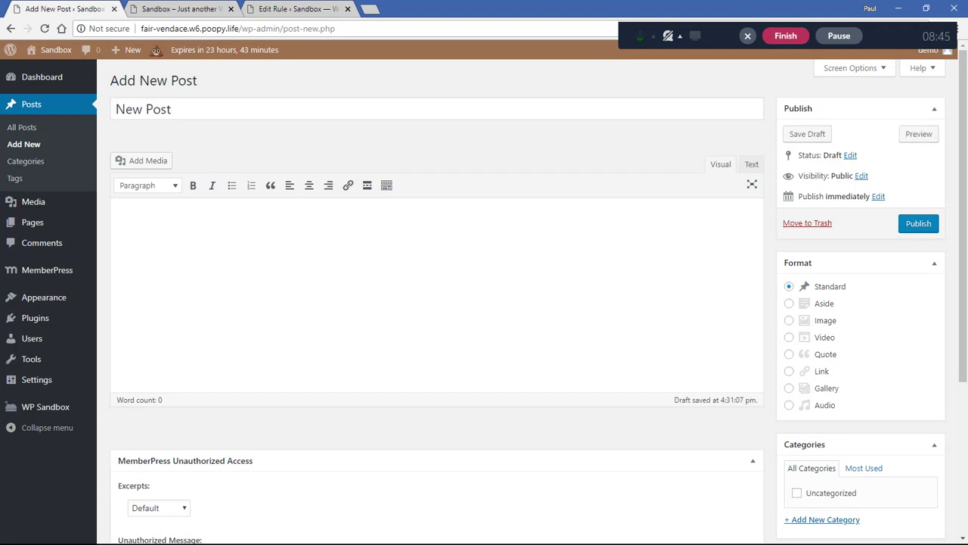
type("sljf slkf jlskj fslkdfjlsd")
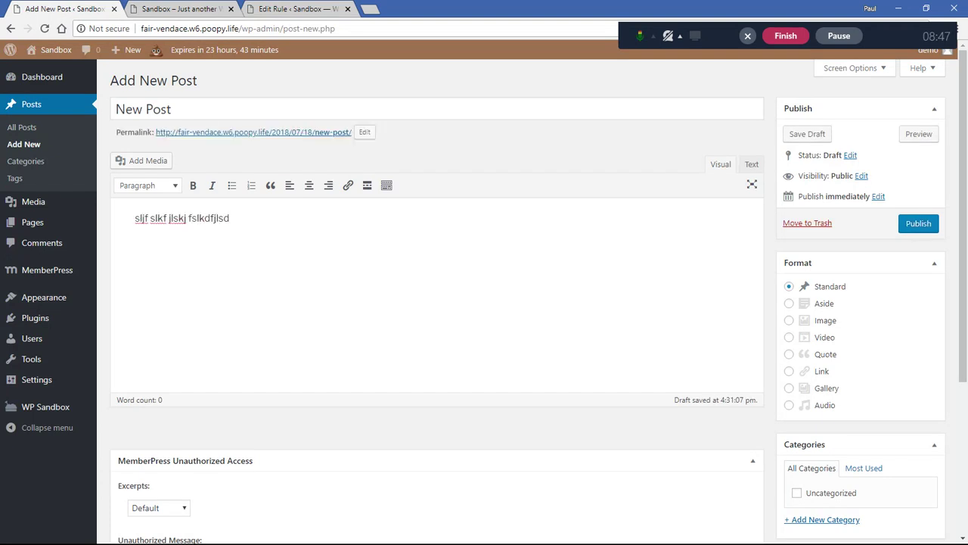
Step: Add the existing members-only tag to the new post
scroll(437, 303, "down", 4)
left_click(838, 360)
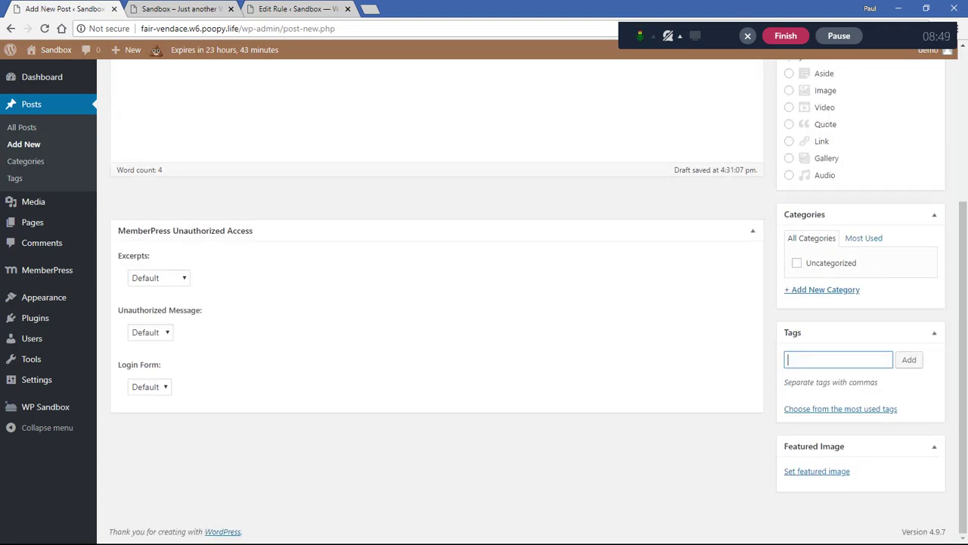
type("member")
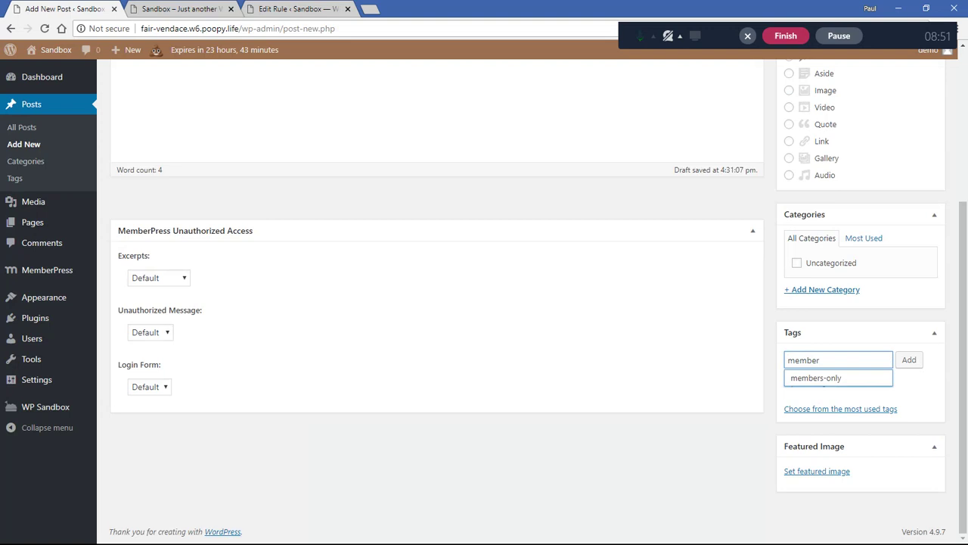
key("Down")
key("Return")
key("Return")
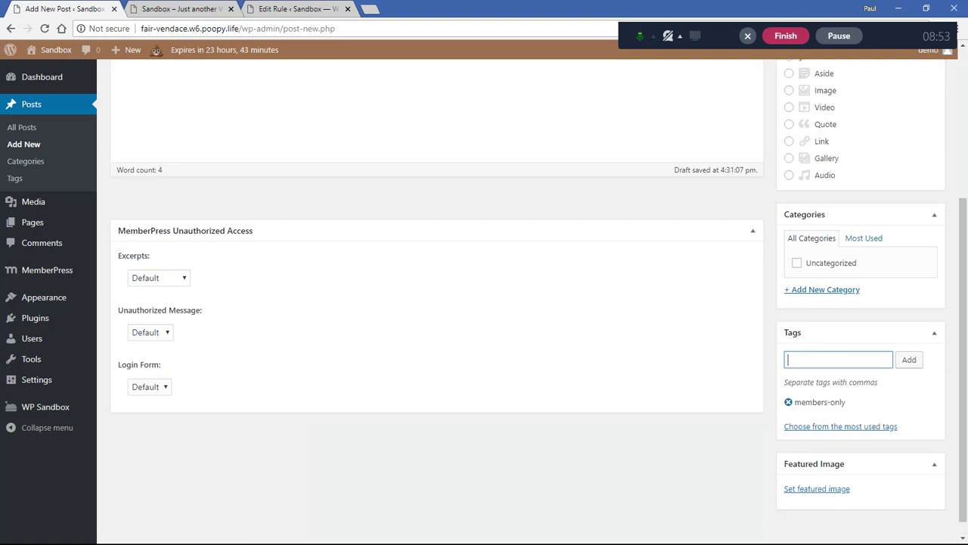
Step: Publish the new post and check its access in the posts list against the members-only tag rule
scroll(532, 301, "up", 5)
left_click(918, 223)
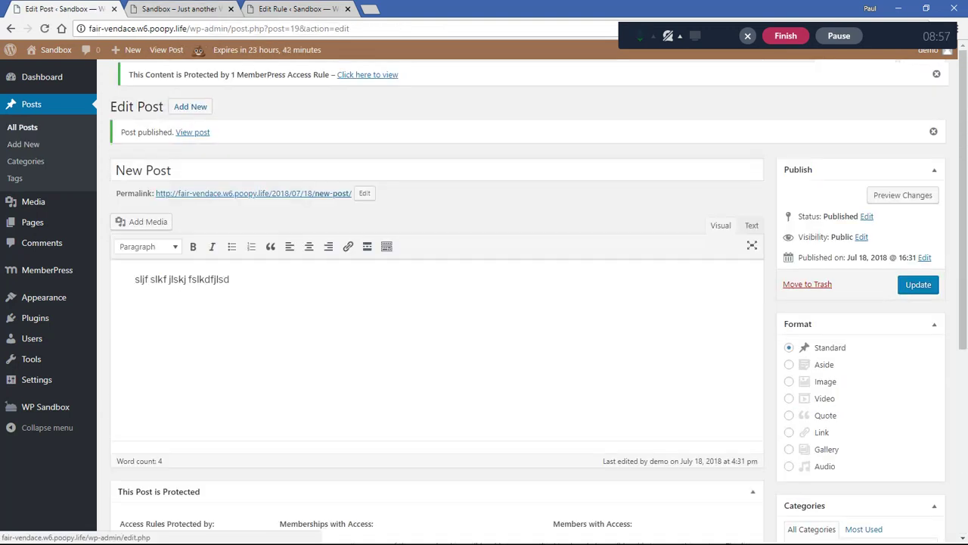
left_click(23, 127)
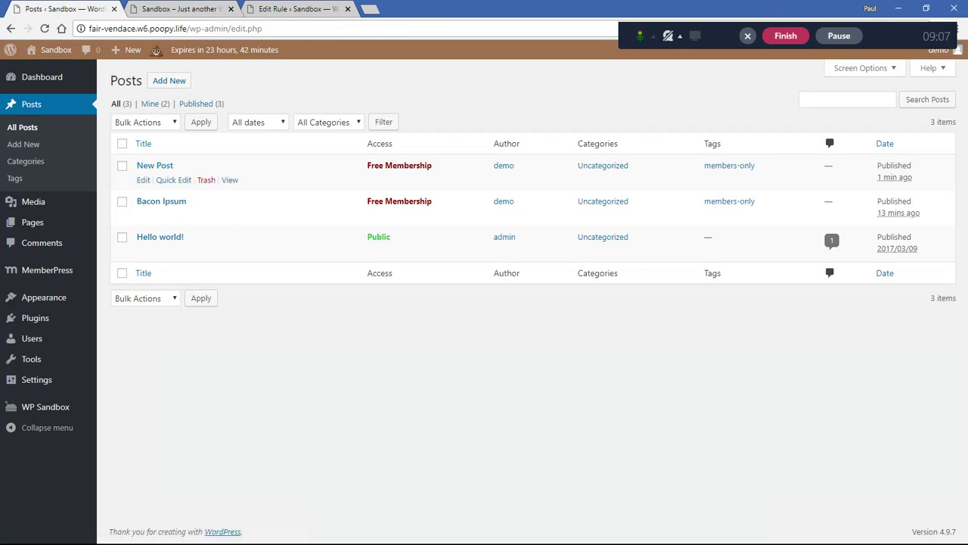
left_click(285, 9)
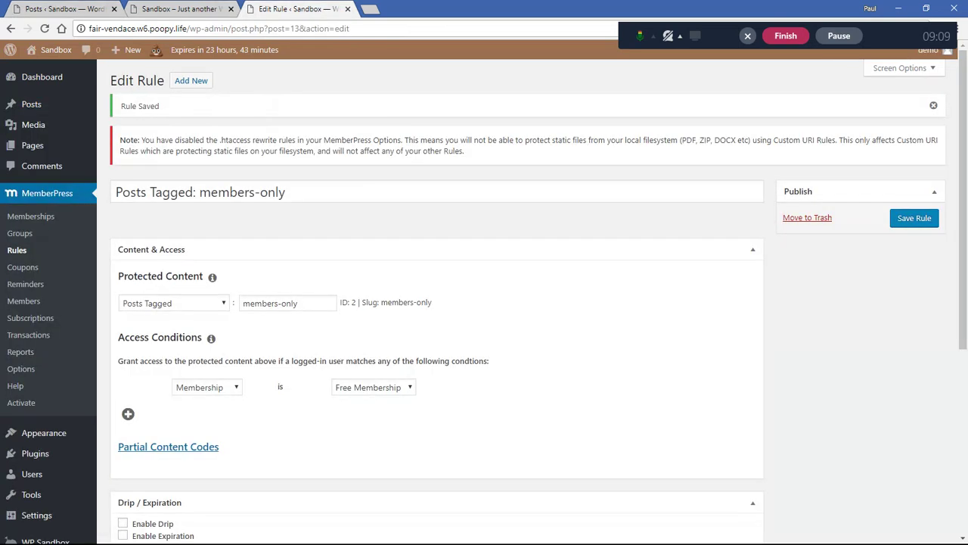
Step: Insert a Read More tag below New Post's text, add "this is protected content" after it, and update the post
left_click(62, 9)
left_click(155, 165)
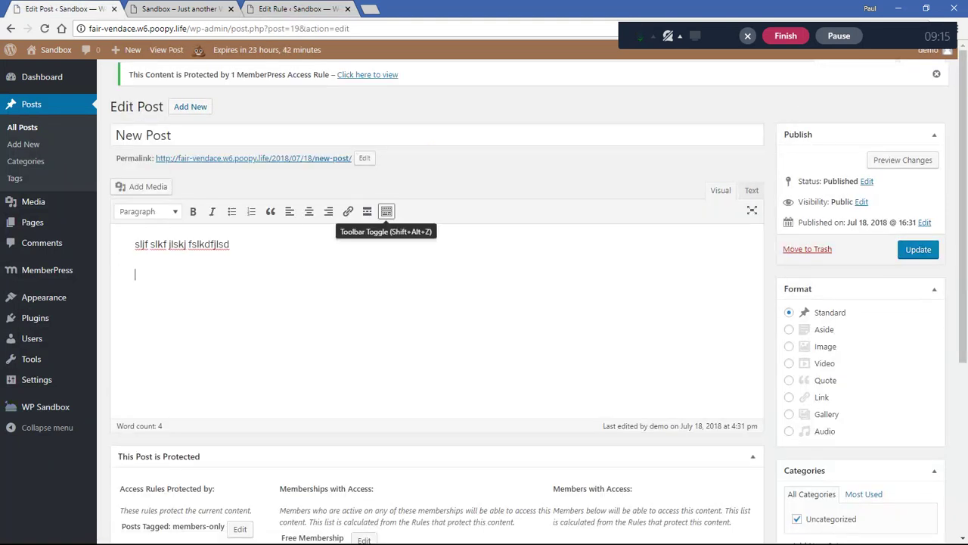
left_click(367, 211)
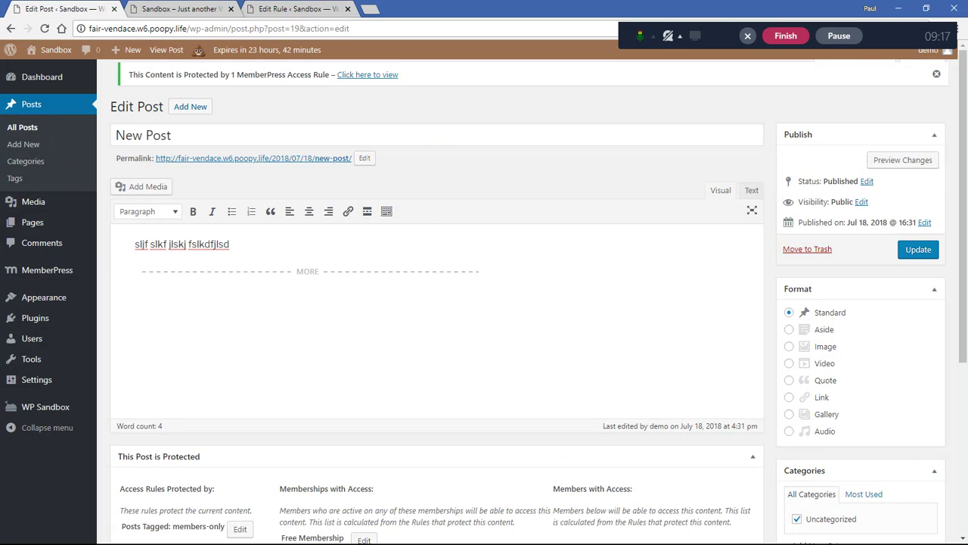
type("this is protected content")
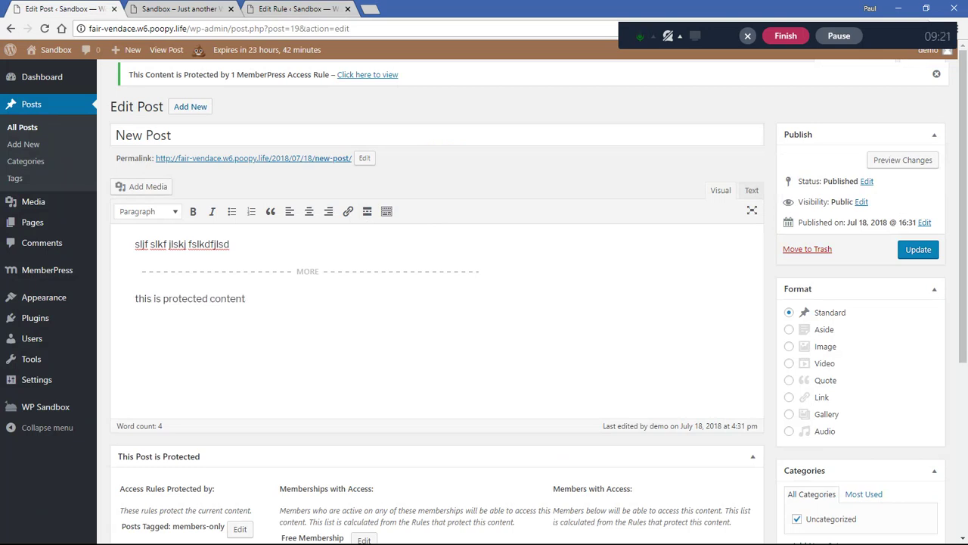
left_click(919, 250)
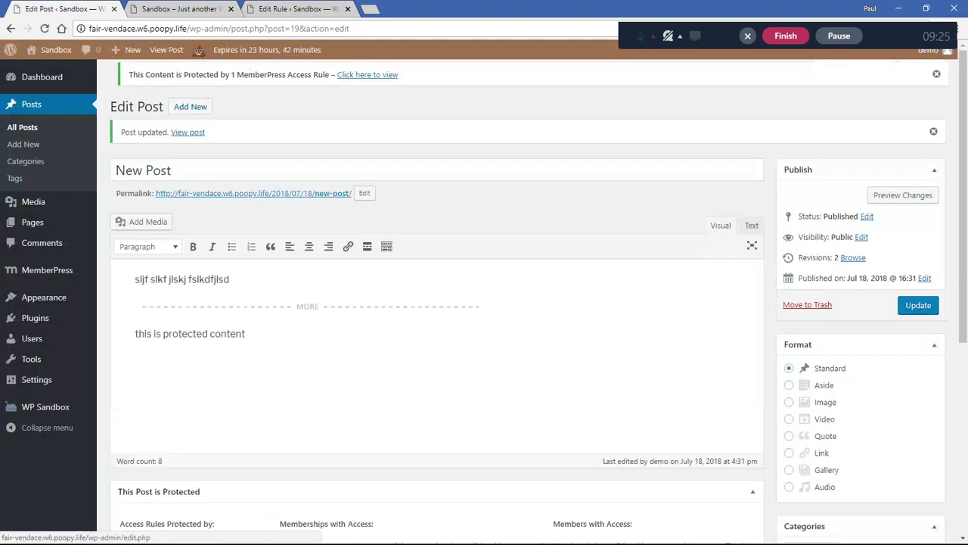
Step: View New Post in an incognito window, examine the excerpt and unauthorized message, and close that window
left_click(22, 127)
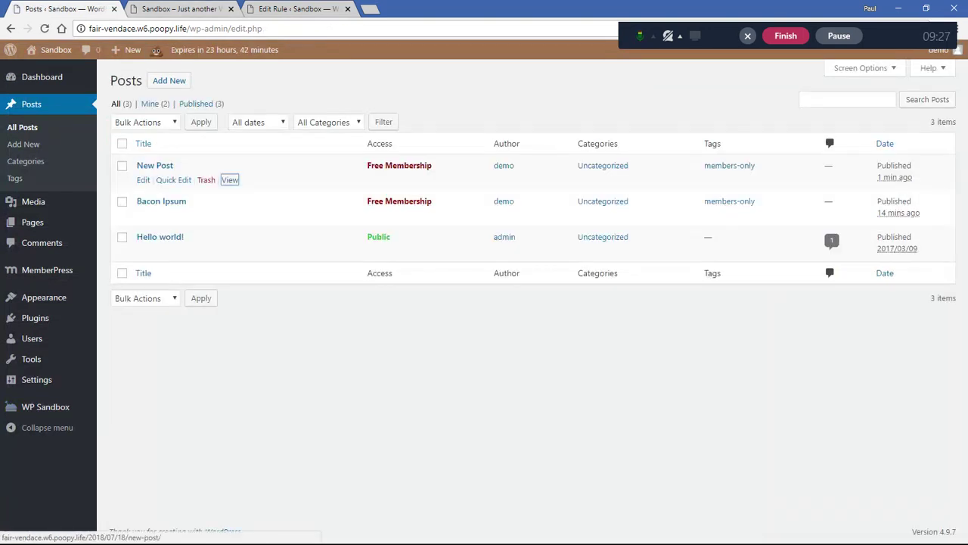
right_click(230, 180)
left_click(288, 218)
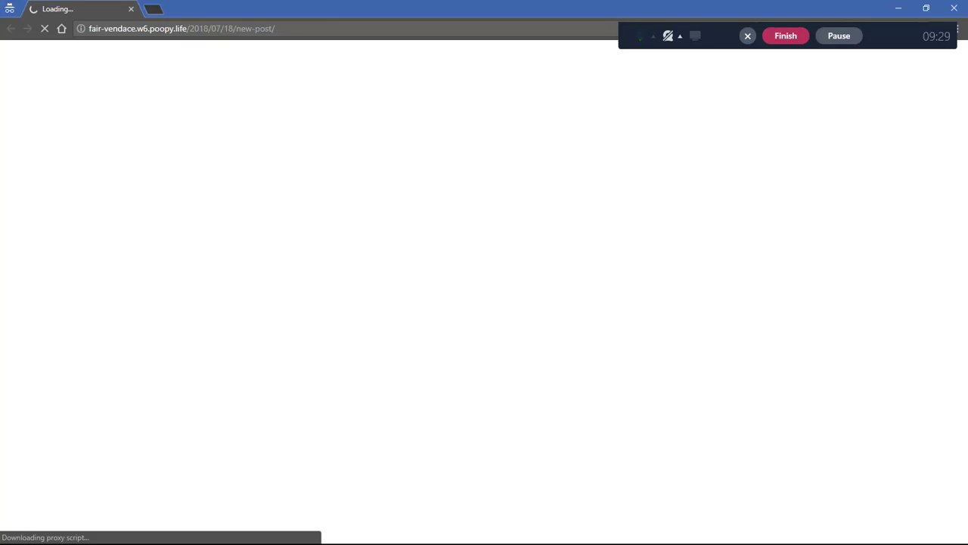
scroll(479, 295, "down", 1)
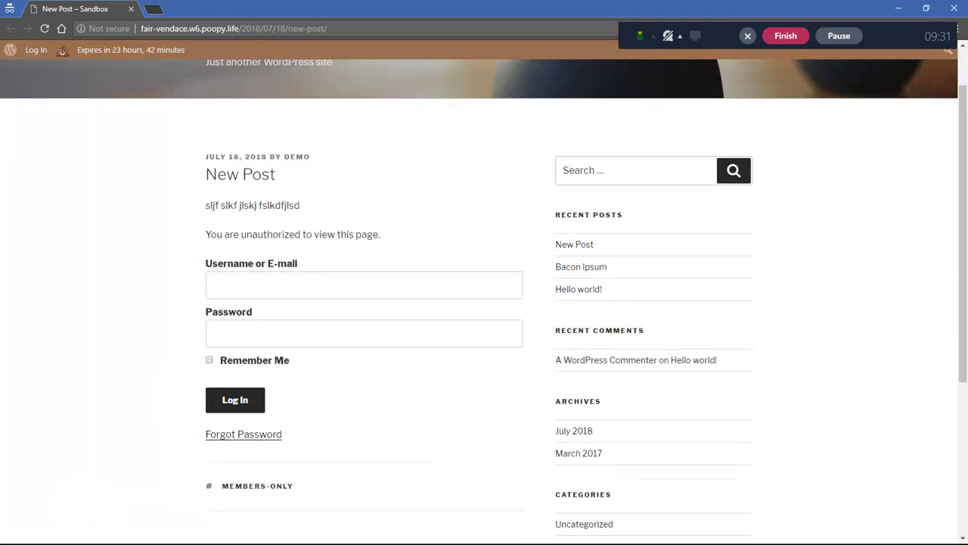
left_click_drag(206, 205, 299, 205)
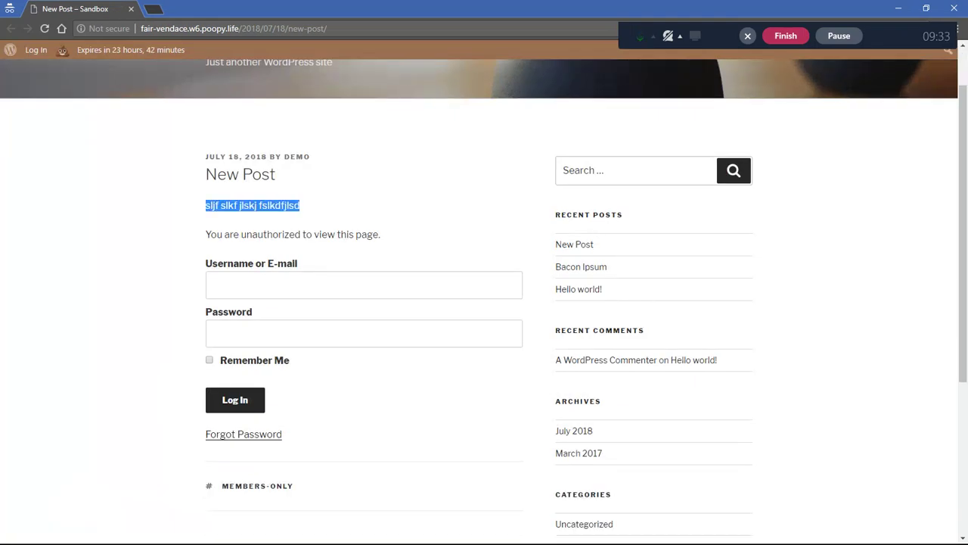
left_click_drag(217, 235, 383, 250)
left_click(394, 246)
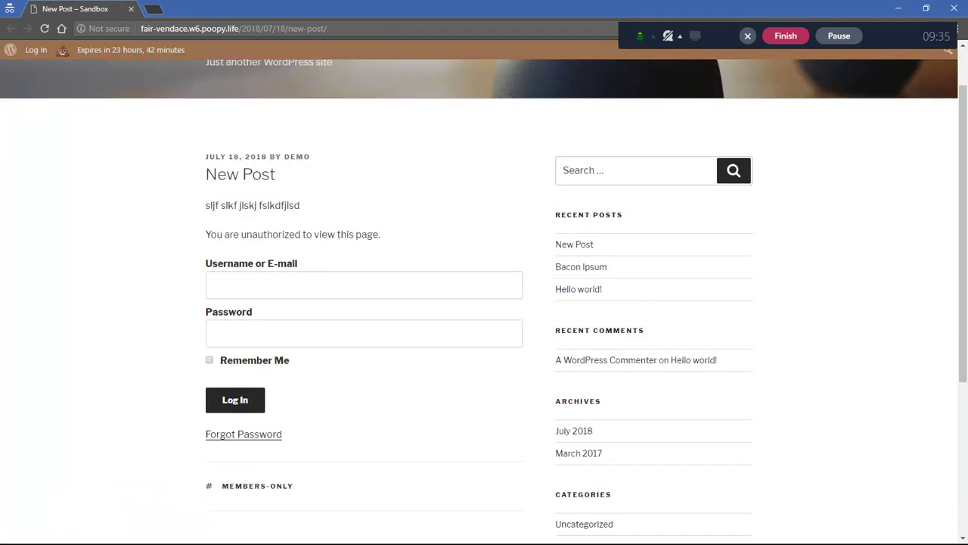
left_click(842, 38)
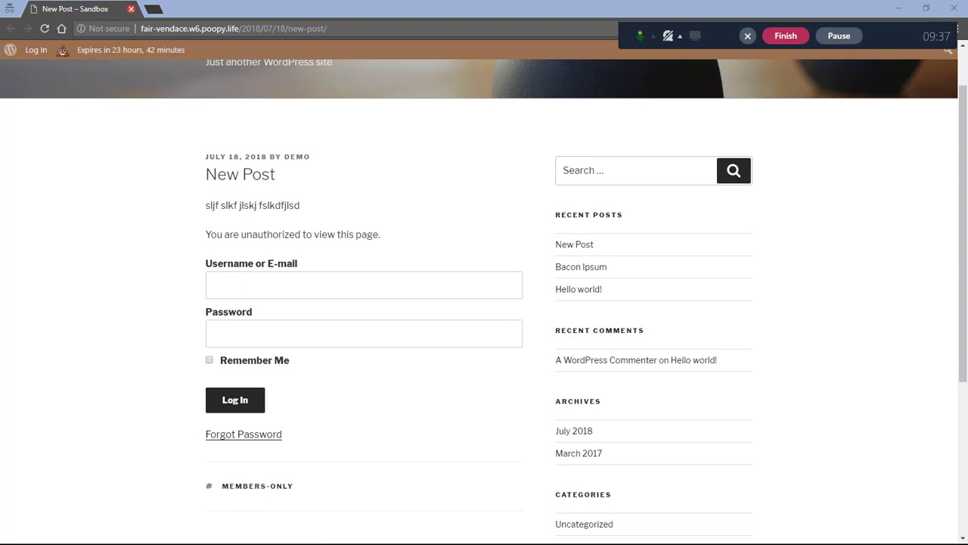
left_click(131, 8)
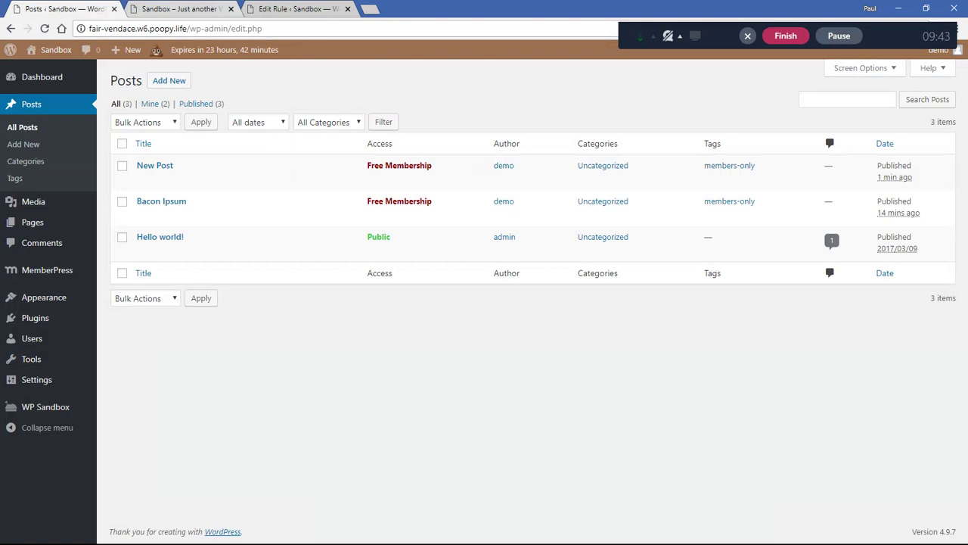
Step: Remove the More tag and its empty line from the Bacon Ipsum post and update it
left_click(161, 202)
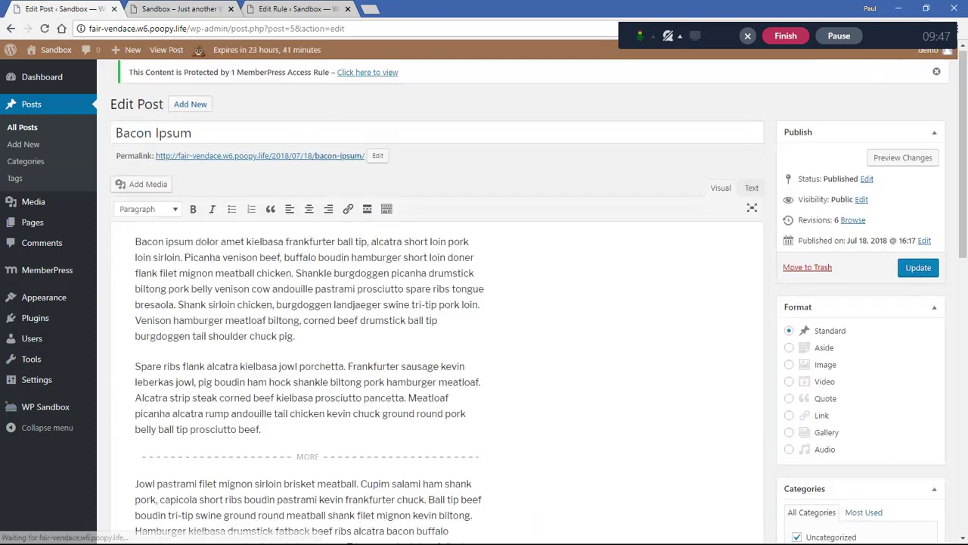
left_click(309, 457)
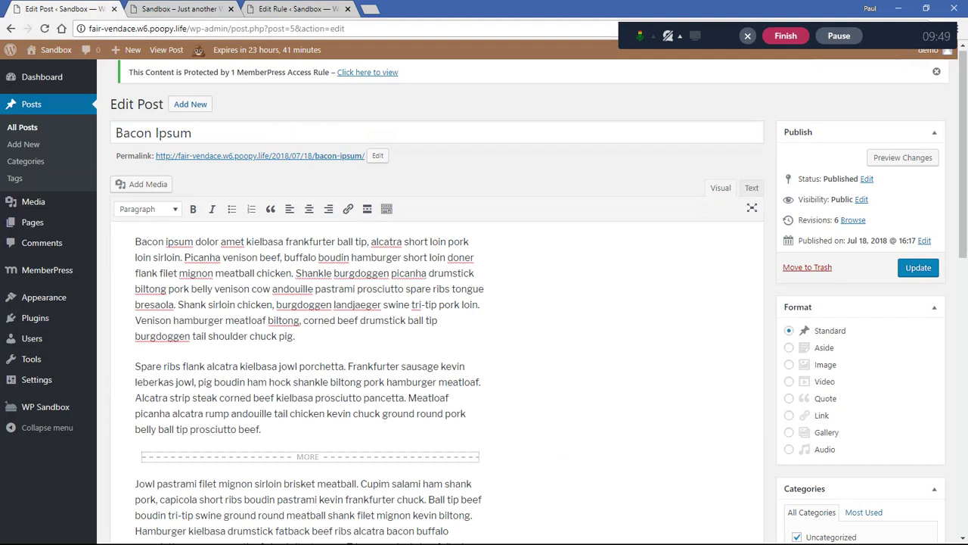
key("BackSpace")
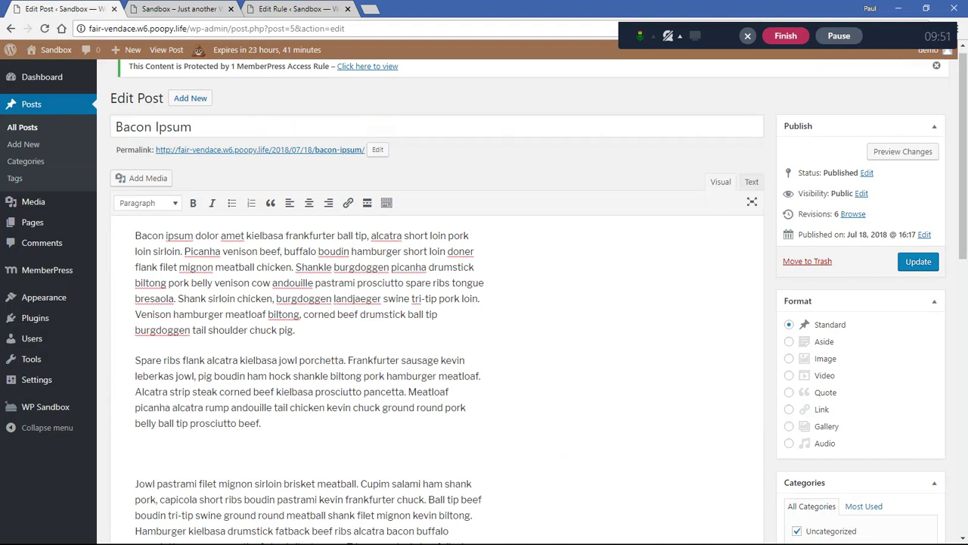
key("BackSpace")
left_click(918, 261)
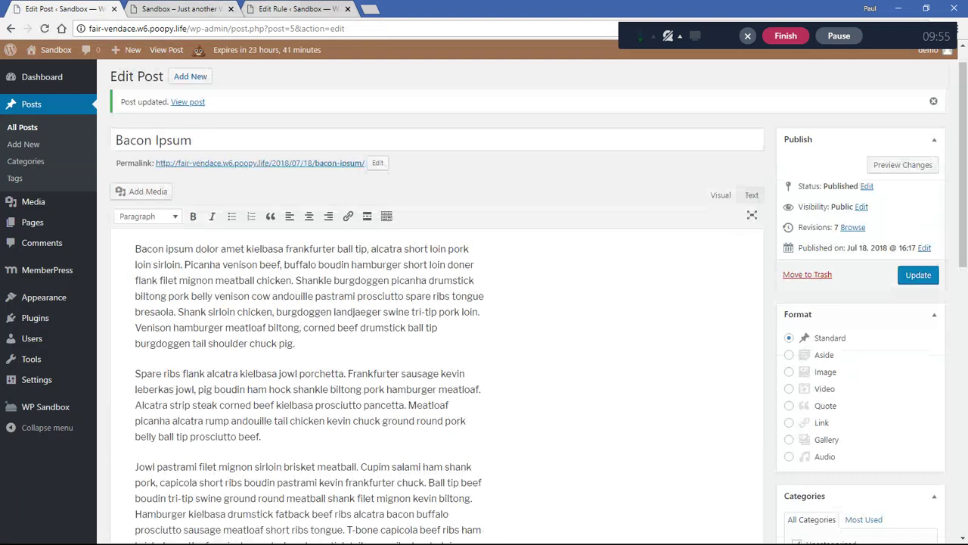
Step: Set the members-only rule's unauthorized access excerpts to Post Excerpt and save the rule
left_click(298, 9)
scroll(437, 303, "down", 5)
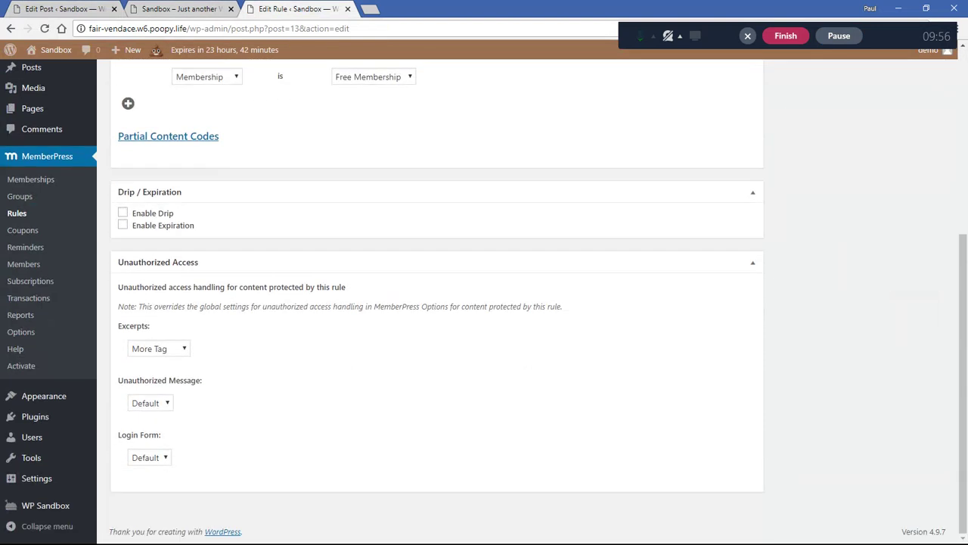
left_click(159, 349)
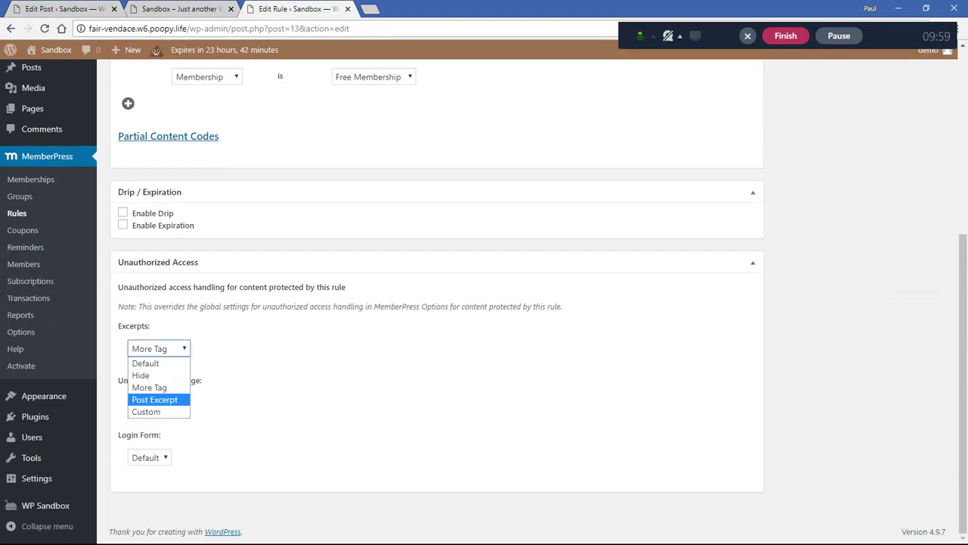
left_click(155, 400)
left_click(363, 386)
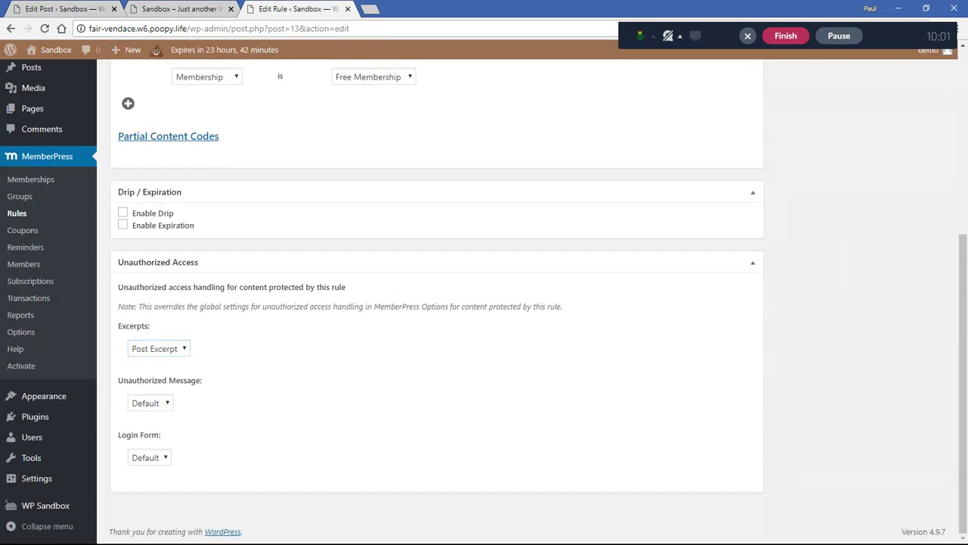
scroll(437, 341, "up", 5)
left_click(914, 218)
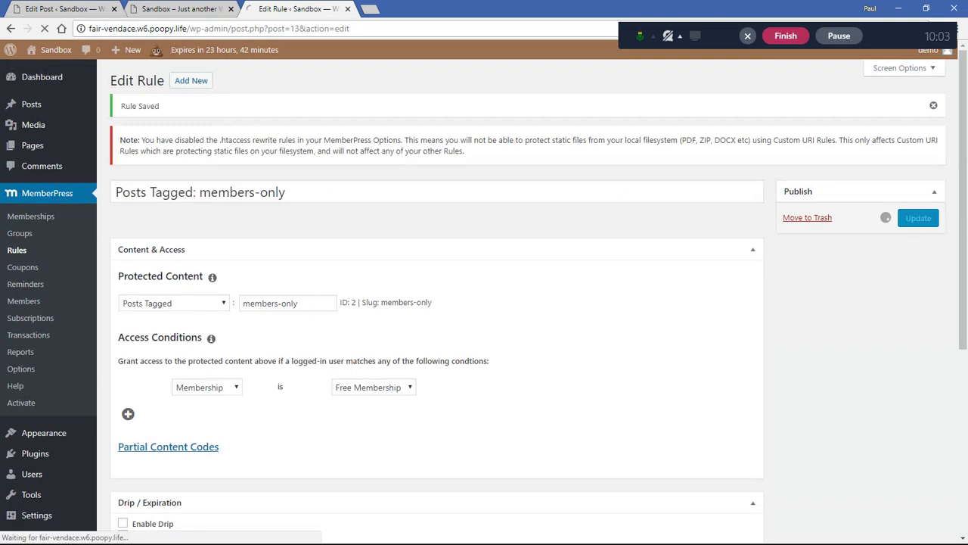
Step: Dismiss the protection notice on the Bacon Ipsum post and enable the Excerpt box in its screen options
left_click(66, 9)
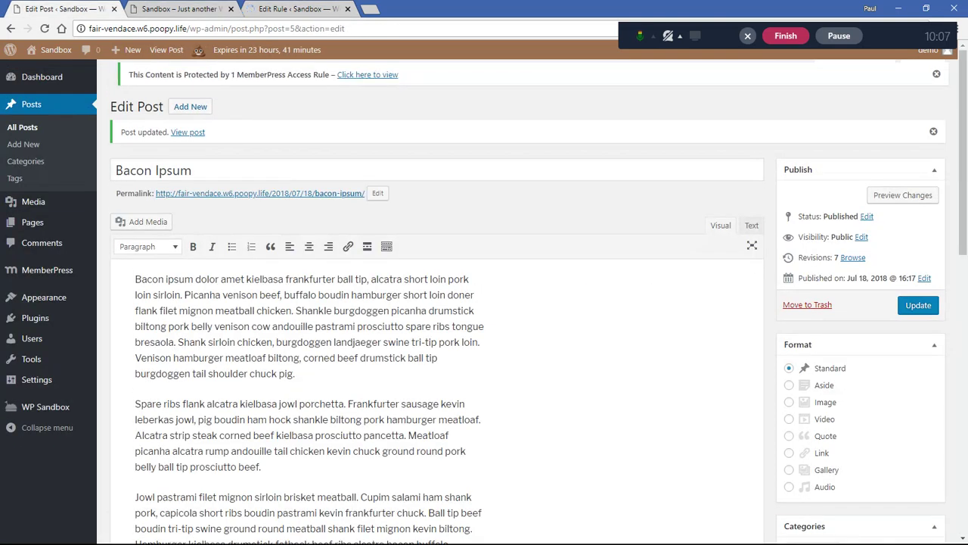
left_click(937, 75)
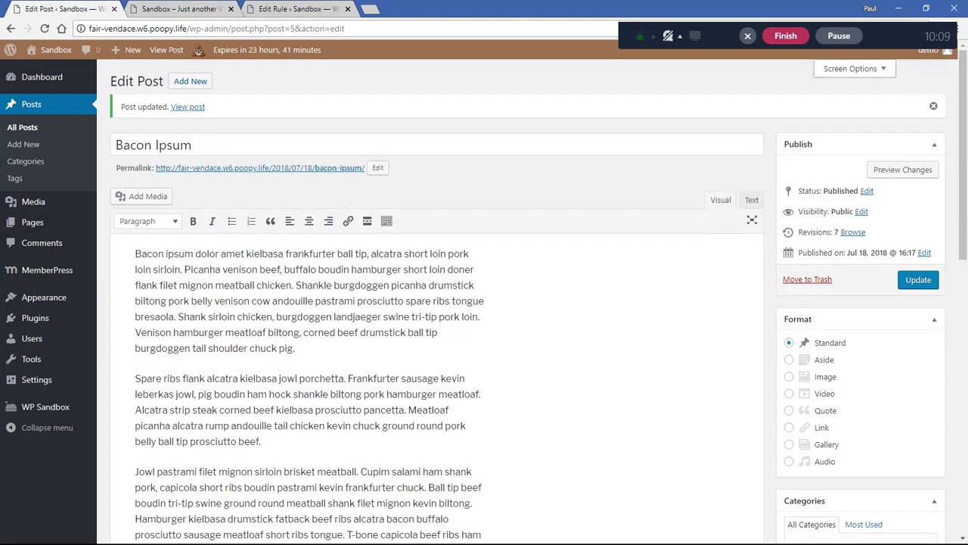
left_click(854, 68)
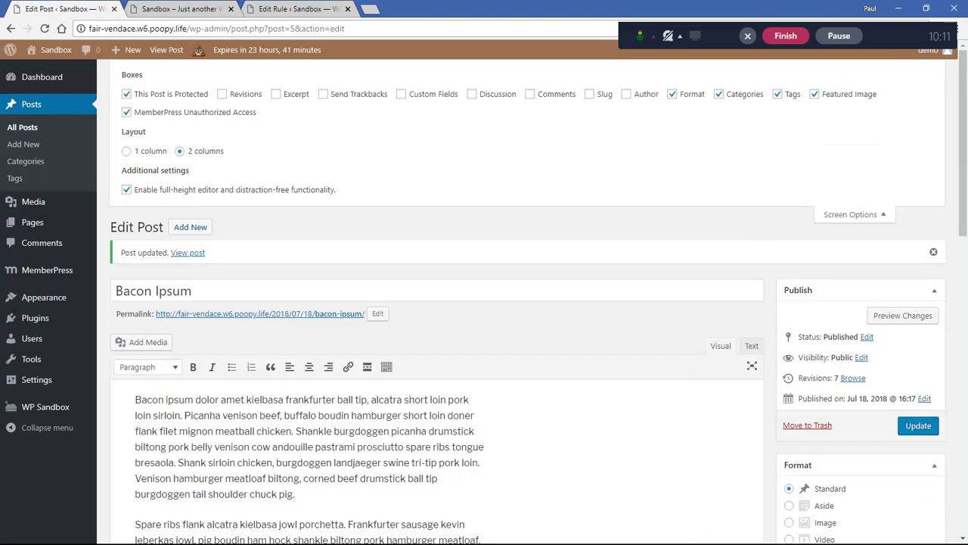
left_click(276, 94)
left_click(854, 214)
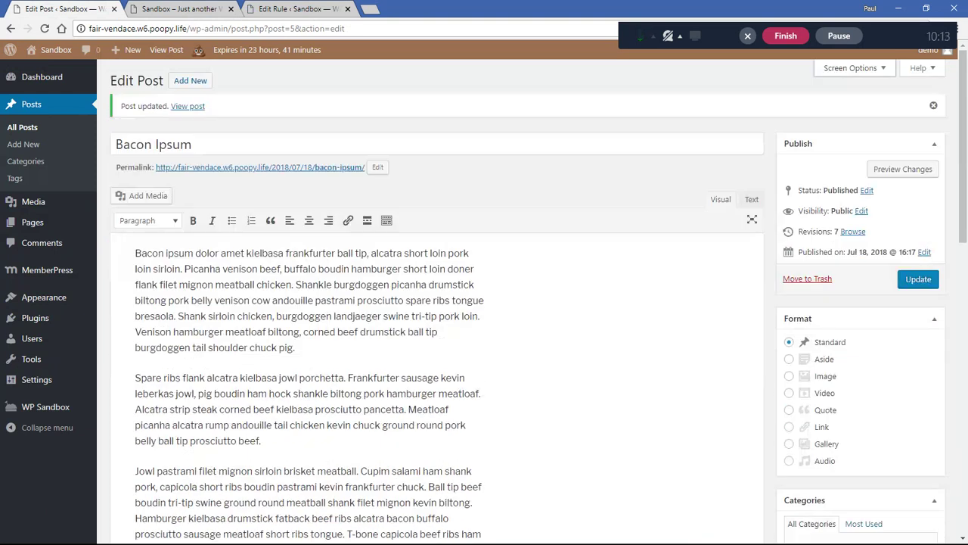
Step: Copy the first two paragraphs of Bacon Ipsum into its Excerpt field and enlarge the field to show all the text
left_click_drag(262, 441, 134, 253)
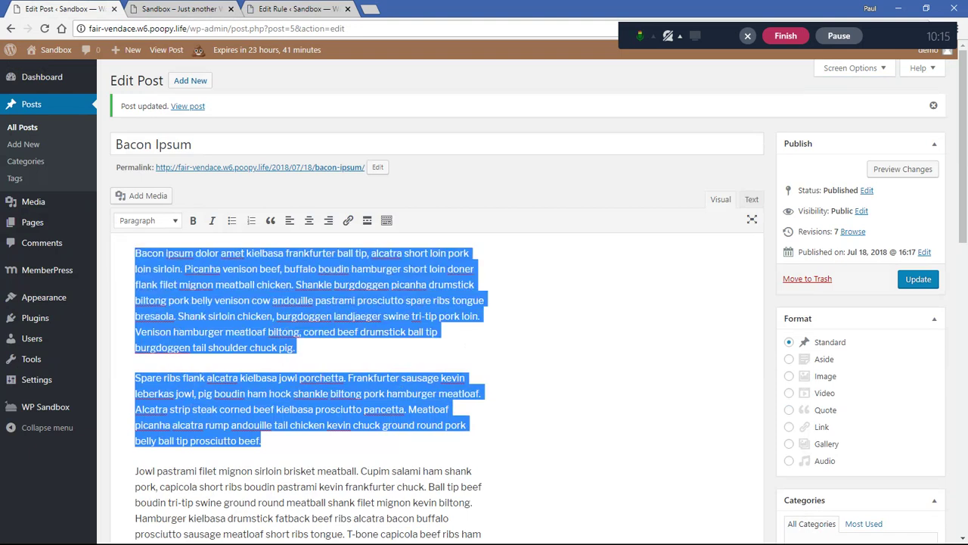
scroll(438, 341, "down", 10)
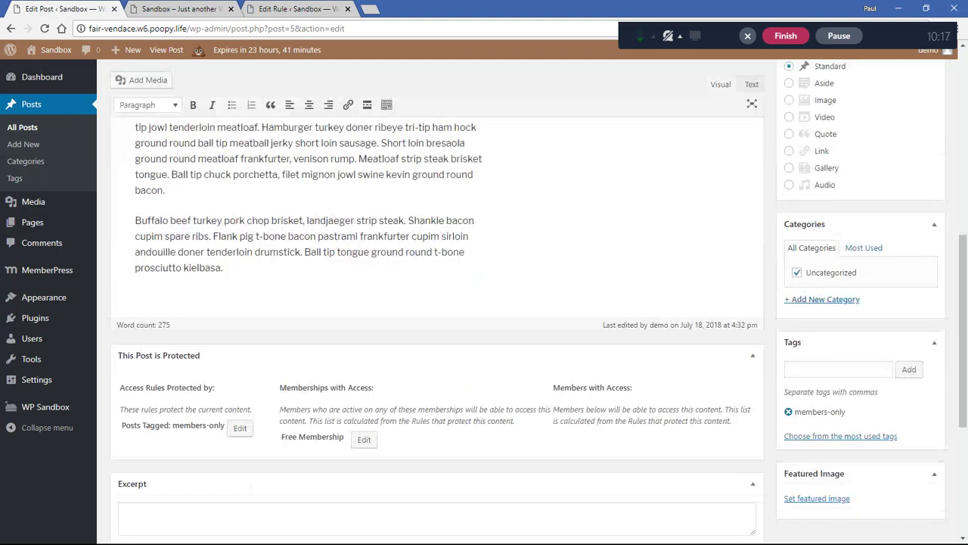
left_click(437, 335)
type("Spare ribs flank alcatra kielbasa jowl porchetta. Frankfurter sausage kevin leberkas jowl, pig boudin ham hock shankle biltong pork hamburger meatloaf. Alcatra strip steak corned beef kielbasa prosciutto pancetta. Meatloaf picanha alcatra rump andouille tail chicken kevin chuck ground round pork belly ball tip prosciutto beef.")
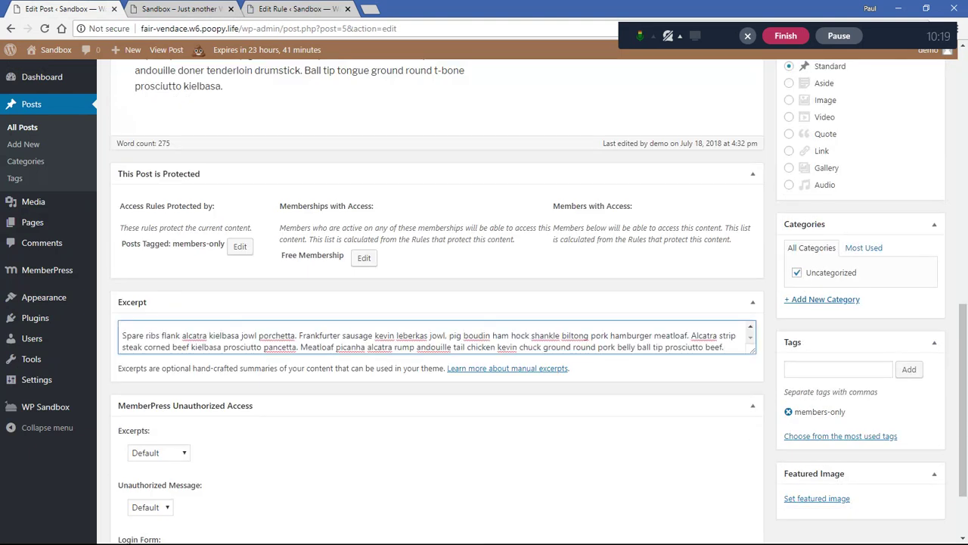
left_click_drag(753, 351, 752, 458)
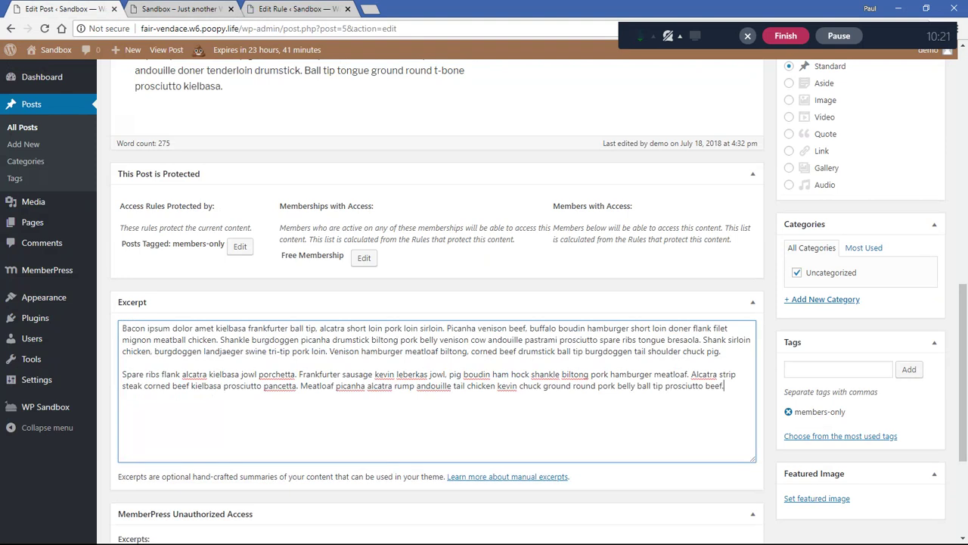
Step: Add "This is an excerpt." on its own line at the start of the Bacon Ipsum excerpt and update the post
scroll(437, 302, "down", 3)
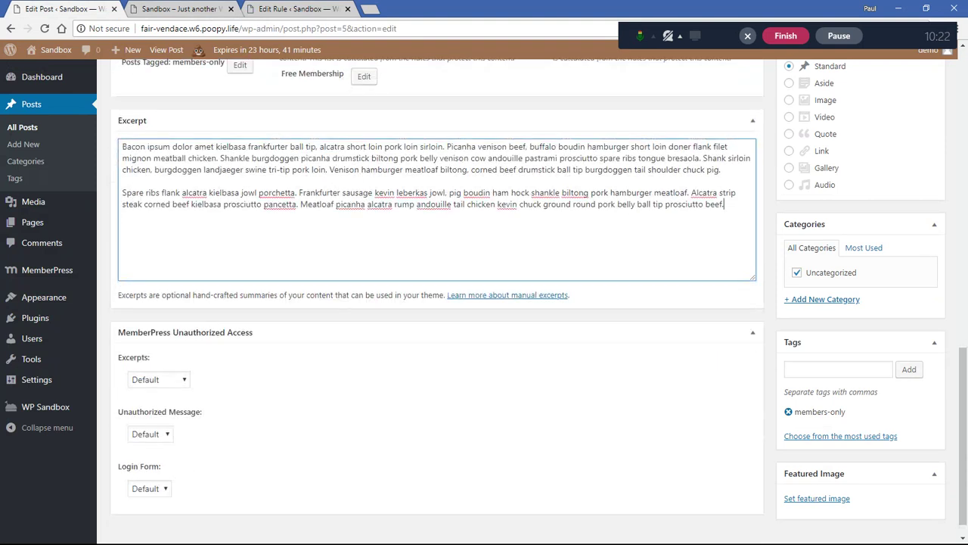
scroll(437, 303, "up", 4)
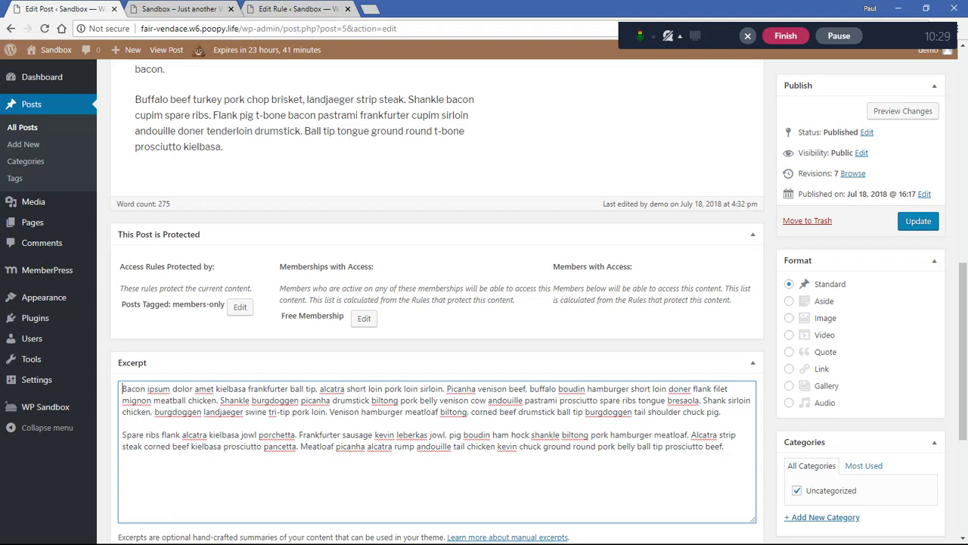
type("This is an exce")
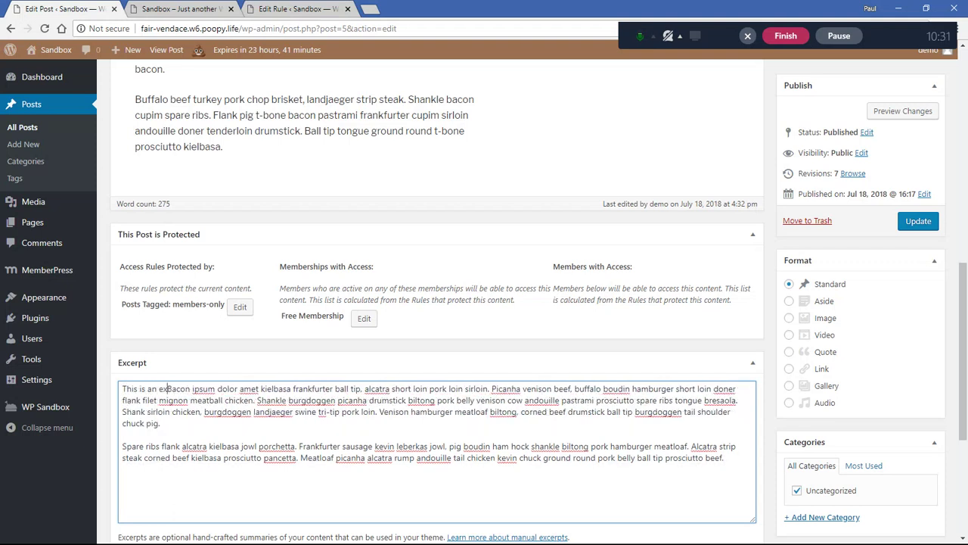
type("rpt.")
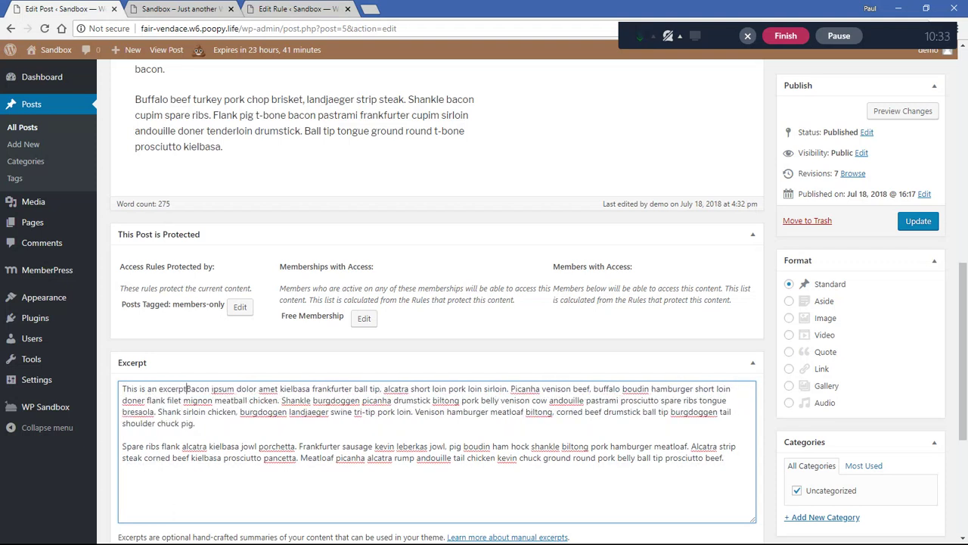
key("Return")
left_click(919, 221)
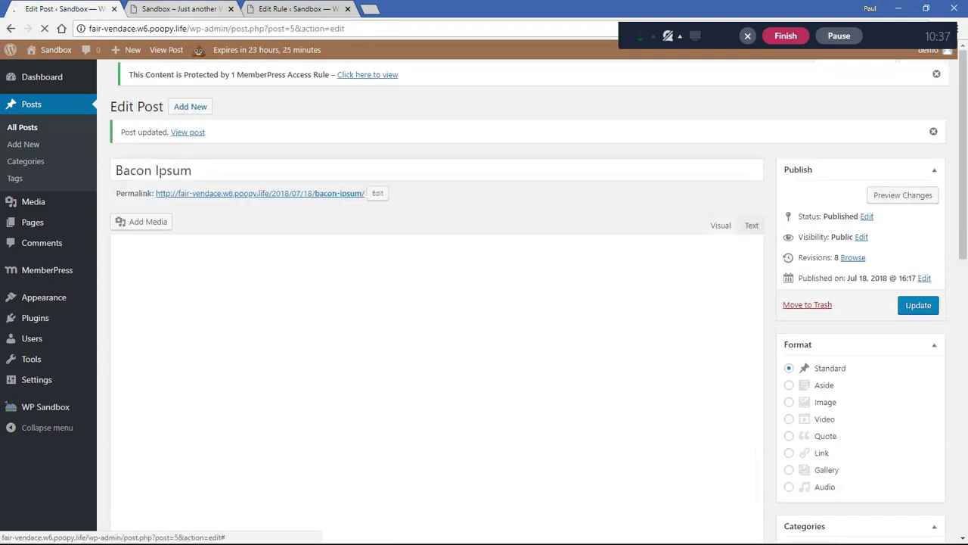
Step: Review the members-only access rule and save it again
left_click(297, 9)
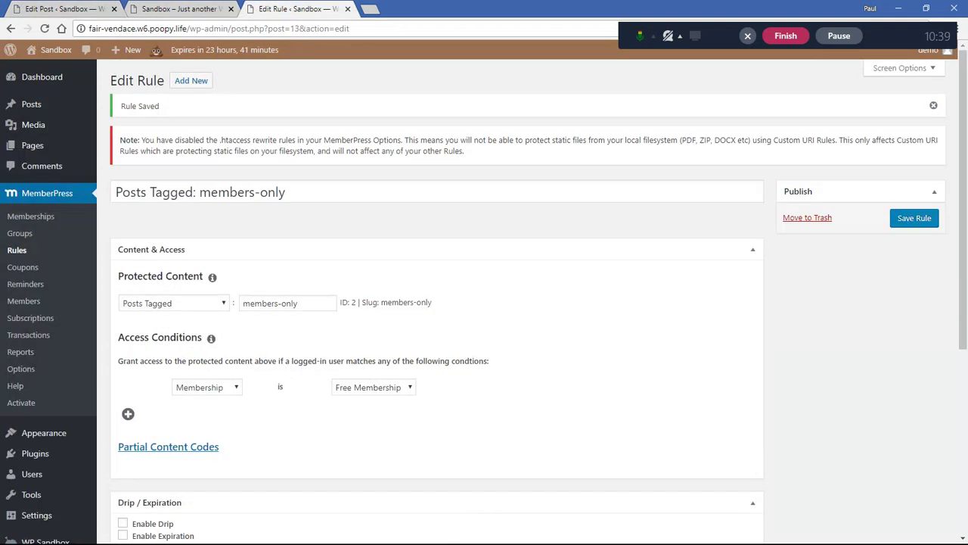
scroll(484, 302, "down", 4)
scroll(484, 302, "up", 4)
left_click(915, 218)
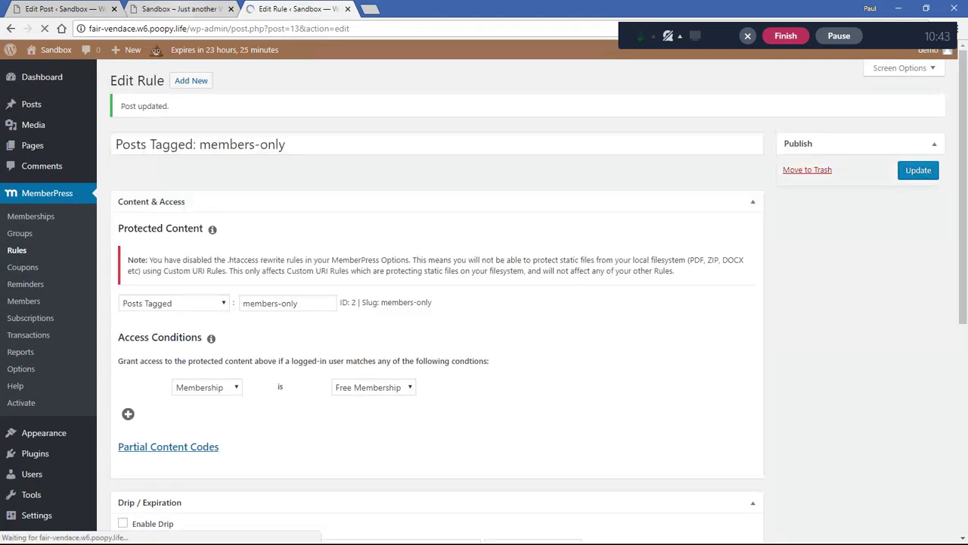
Step: View the Bacon Ipsum post in an incognito window and check the excerpt shown to unauthorized visitors
left_click(64, 9)
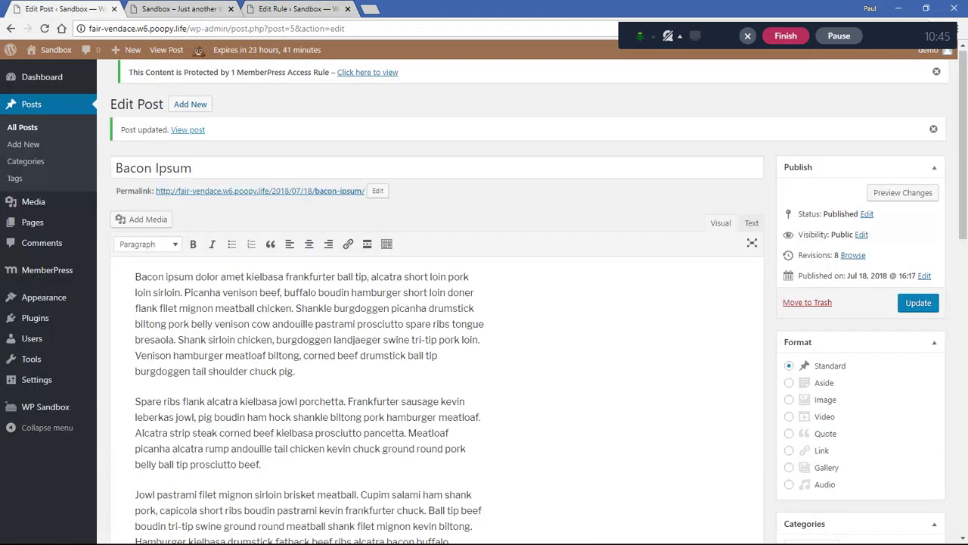
right_click(188, 131)
left_click(235, 168)
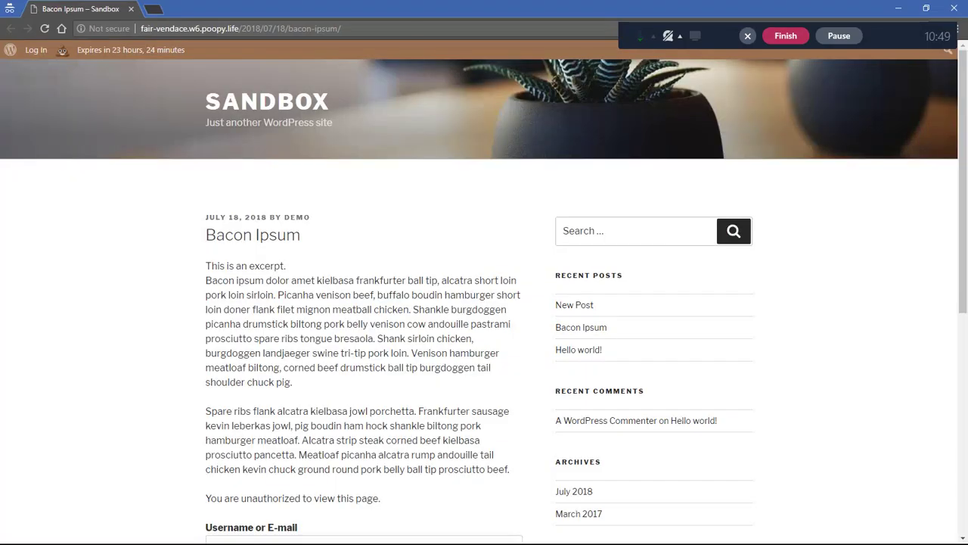
left_click_drag(206, 265, 286, 265)
scroll(286, 266, "down", 3)
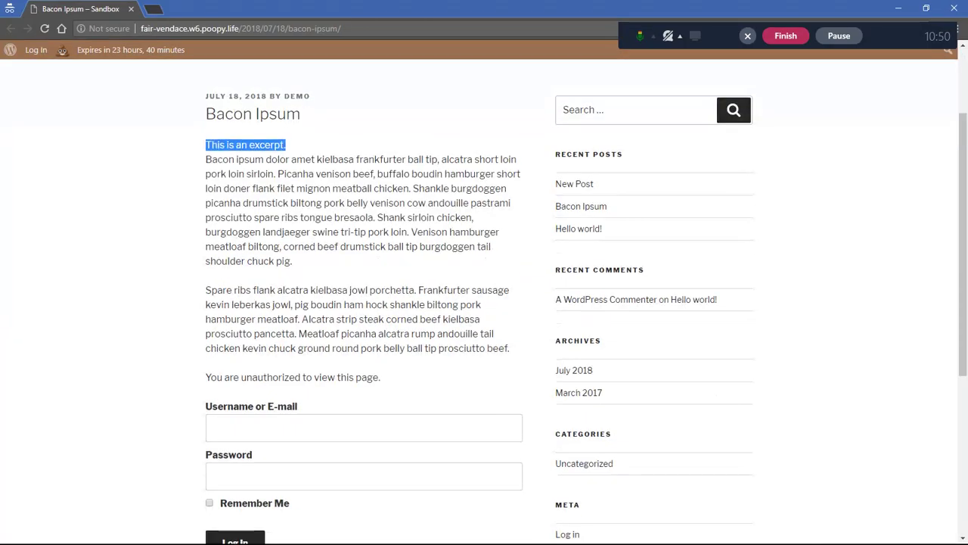
scroll(485, 303, "down", 3)
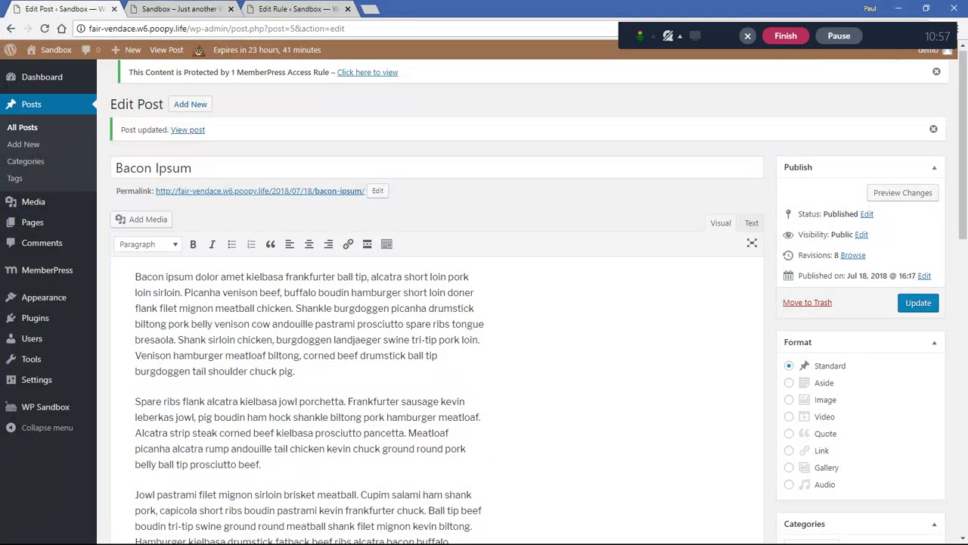
Step: Clear all text from the Bacon Ipsum post's Excerpt field and update the post
scroll(484, 303, "down", 3)
scroll(484, 303, "down", 3)
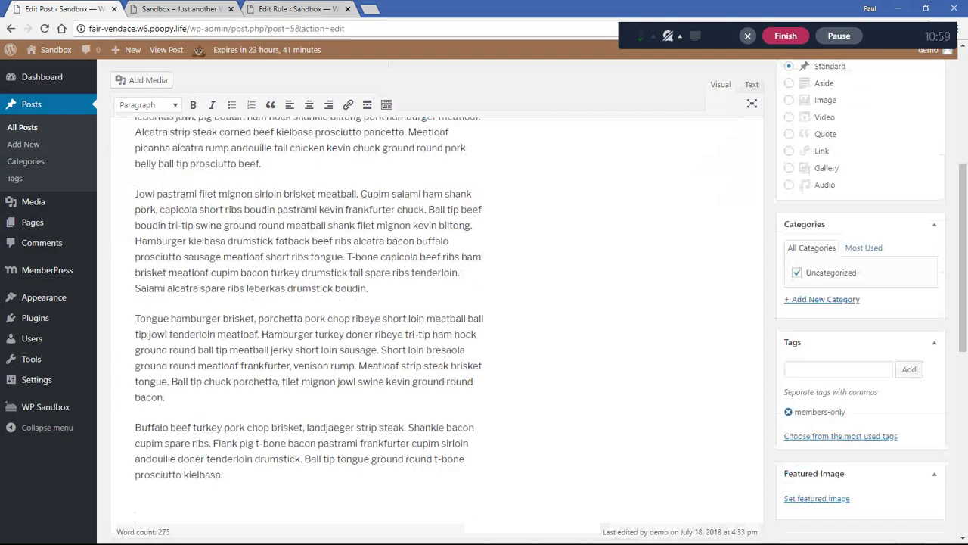
scroll(485, 303, "down", 4)
scroll(436, 303, "down", 1)
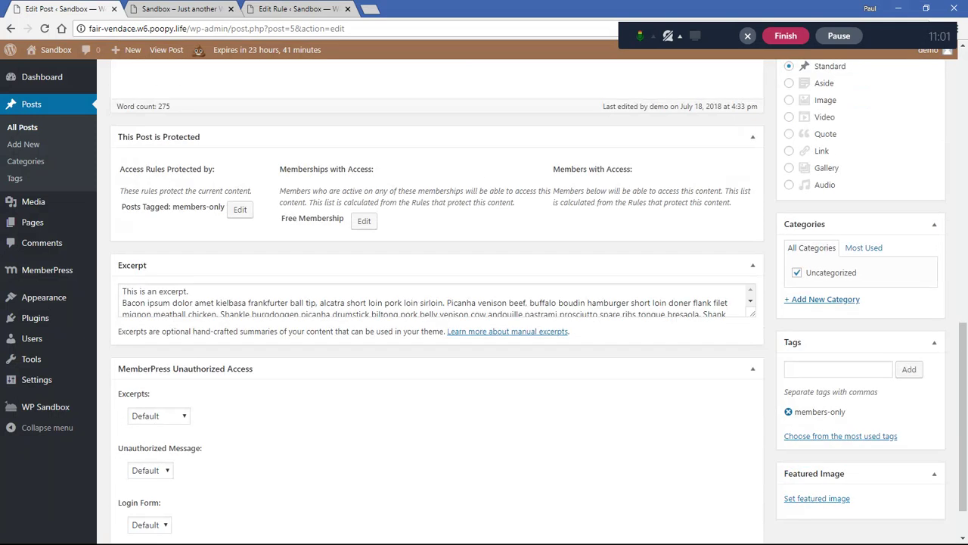
scroll(437, 301, "down", 3)
left_click_drag(753, 313, 752, 470)
left_click(724, 362)
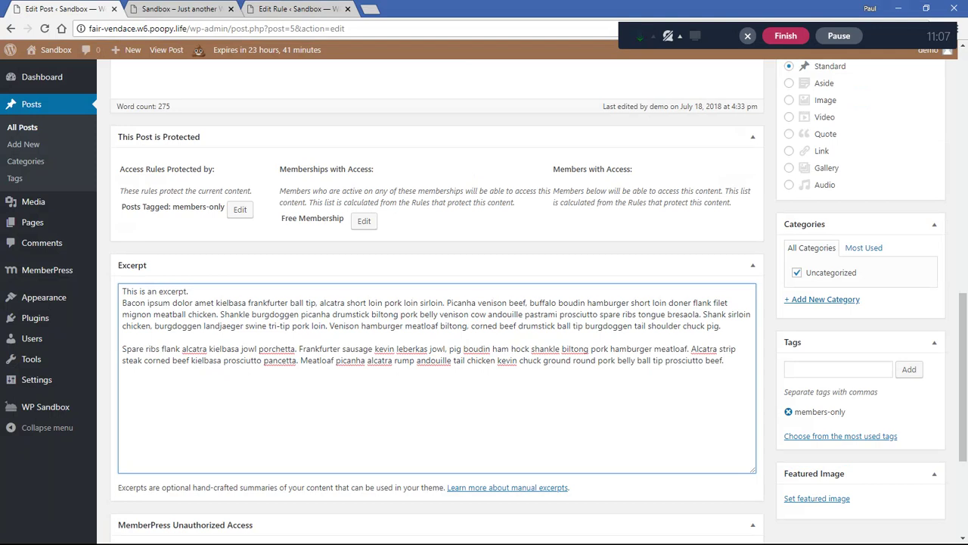
key("ctrl+a")
key("BackSpace")
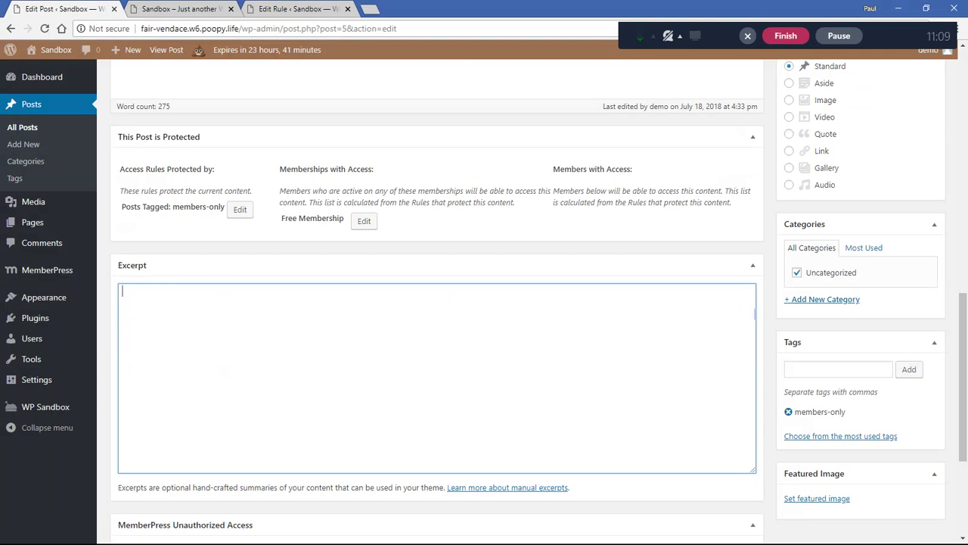
scroll(484, 303, "up", 4)
left_click(918, 221)
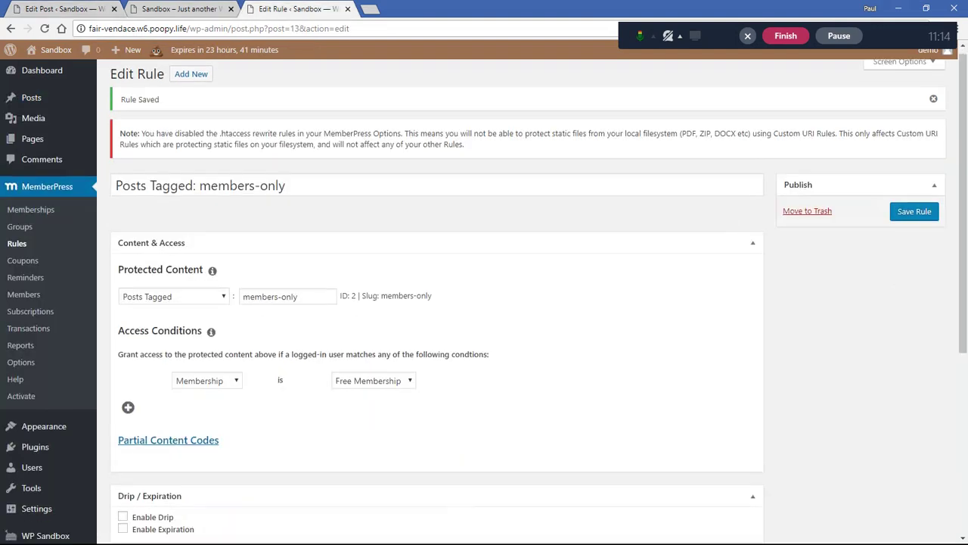
Step: Set the members-only rule's unauthorized access excerpts to Custom, showing the first 1000 characters, and save the rule
scroll(436, 303, "down", 5)
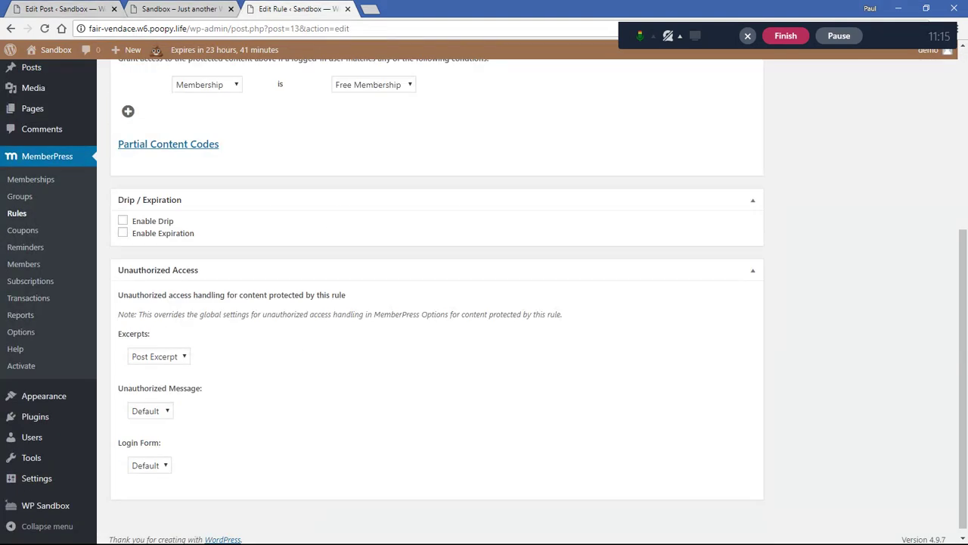
left_click(159, 356)
left_click(151, 416)
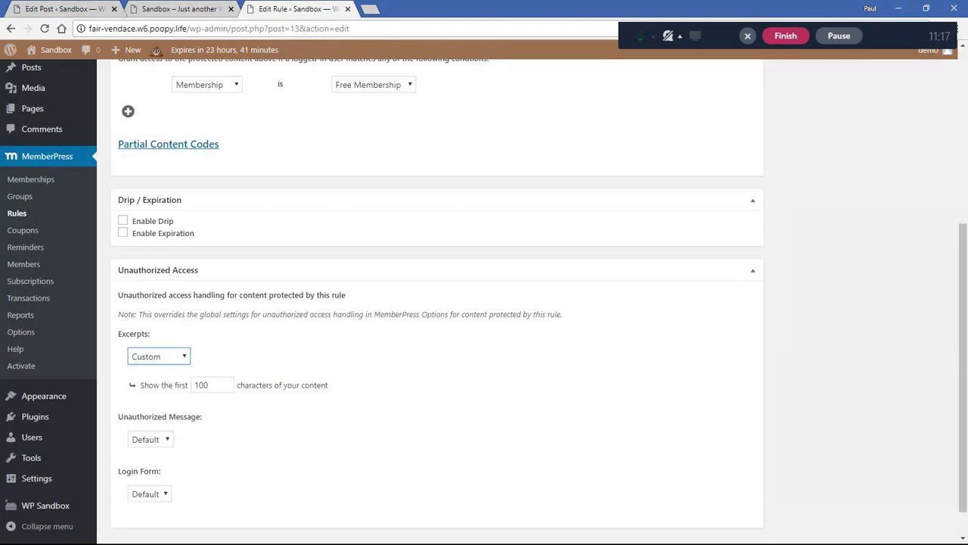
left_click(217, 385)
type("0")
left_click(393, 425)
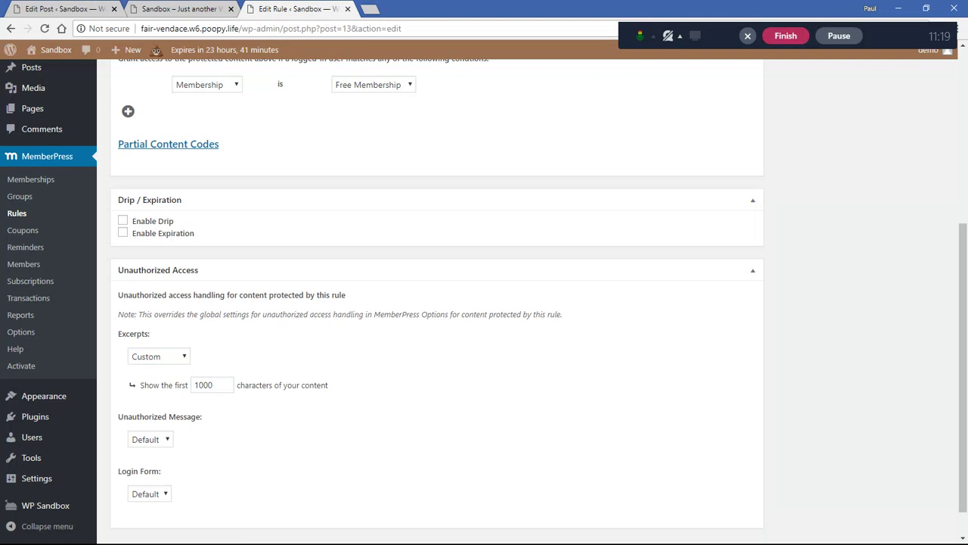
key("Return")
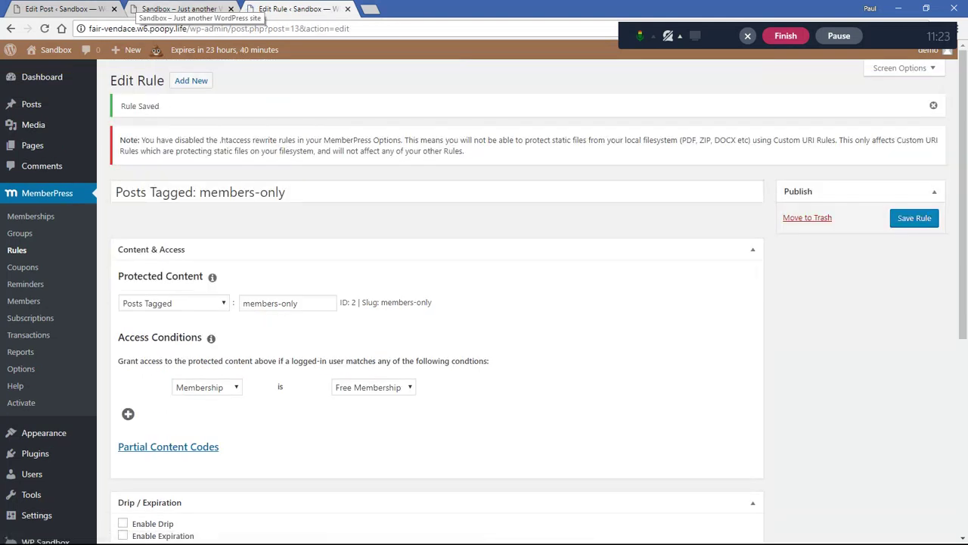
Step: Close the Sandbox front-page tab and open the Bacon Ipsum post in an incognito window
left_click(182, 9)
left_click(66, 9)
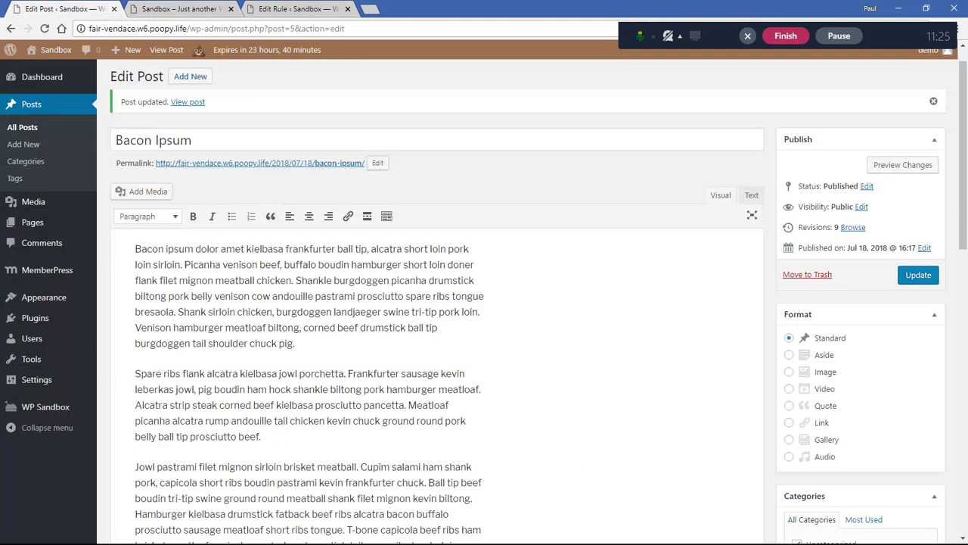
left_click(230, 9)
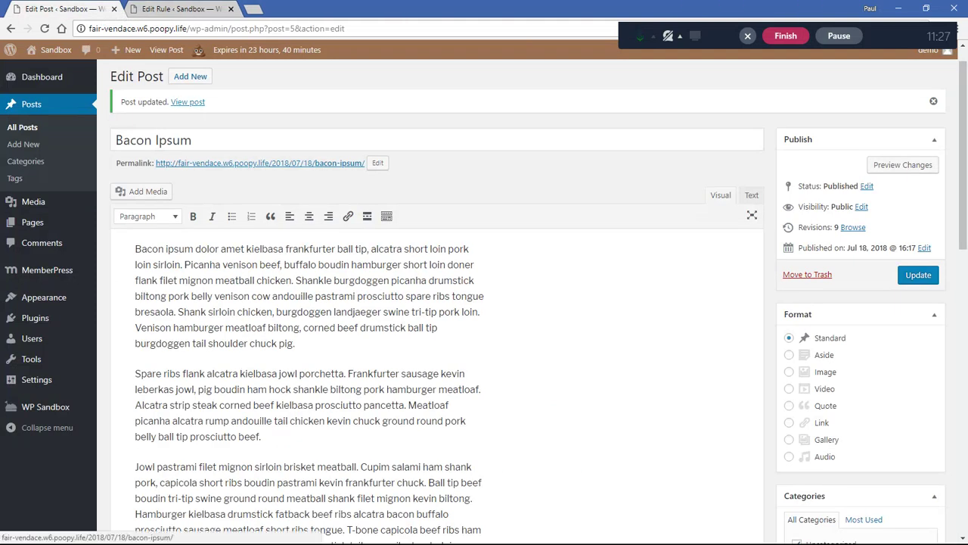
right_click(182, 102)
left_click(242, 141)
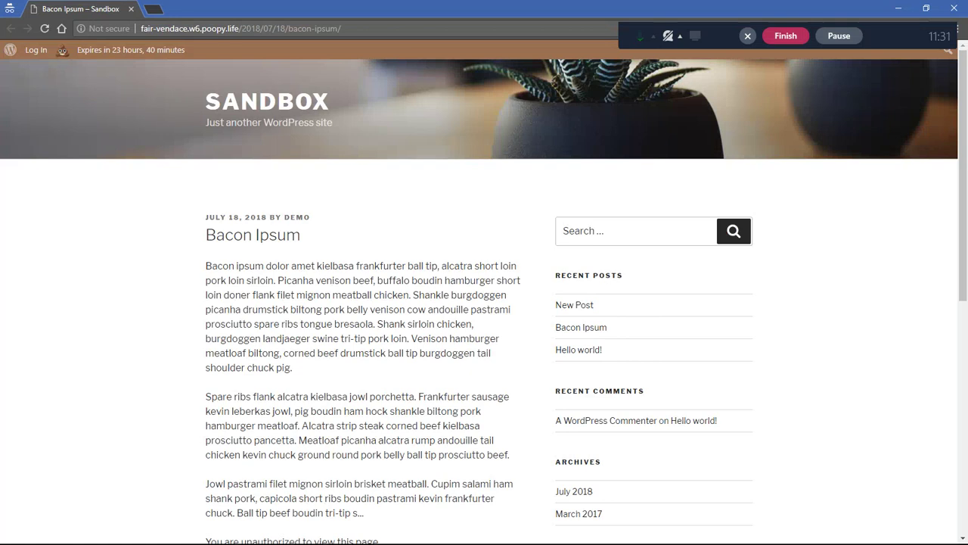
Step: Examine the custom-length excerpt, unauthorized message and login form on the logged-out Bacon Ipsum page
scroll(484, 302, "down", 2)
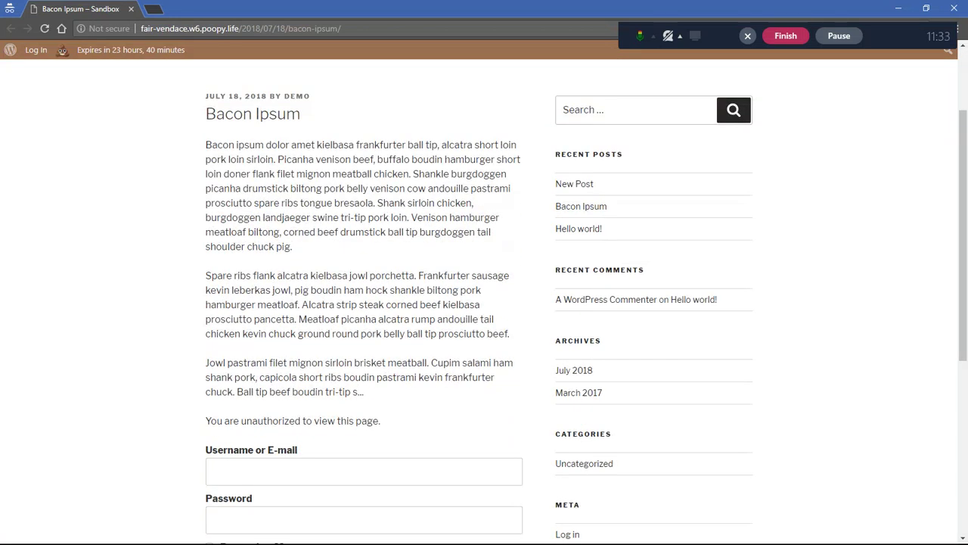
left_click_drag(206, 145, 358, 392)
left_click(358, 392)
scroll(484, 303, "down", 2)
left_click_drag(206, 300, 298, 330)
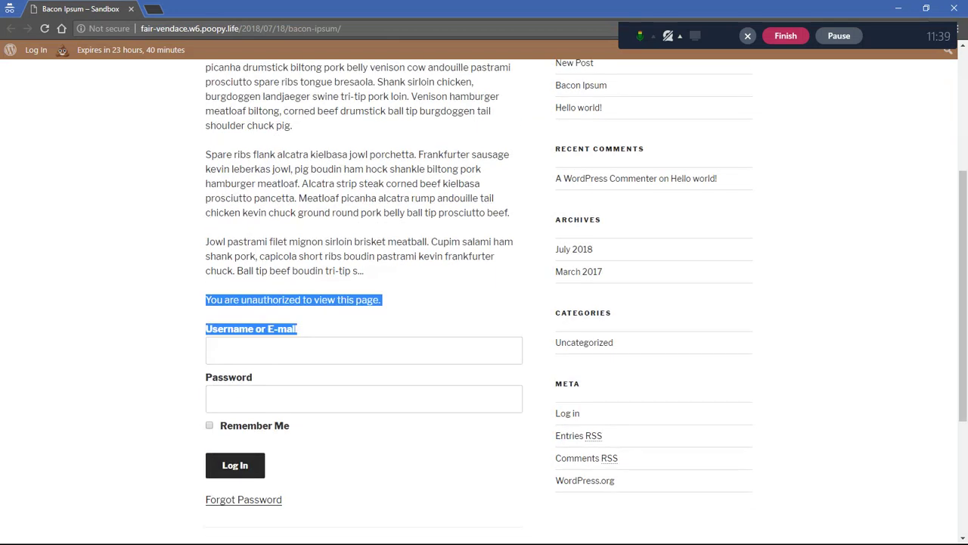
left_click(272, 350)
key("Escape")
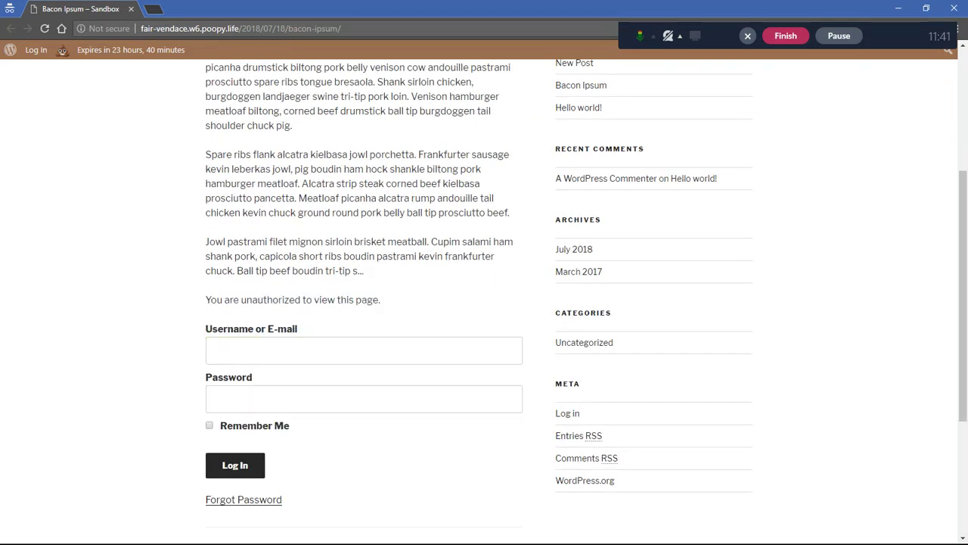
scroll(484, 302, "down", 3)
scroll(484, 302, "up", 7)
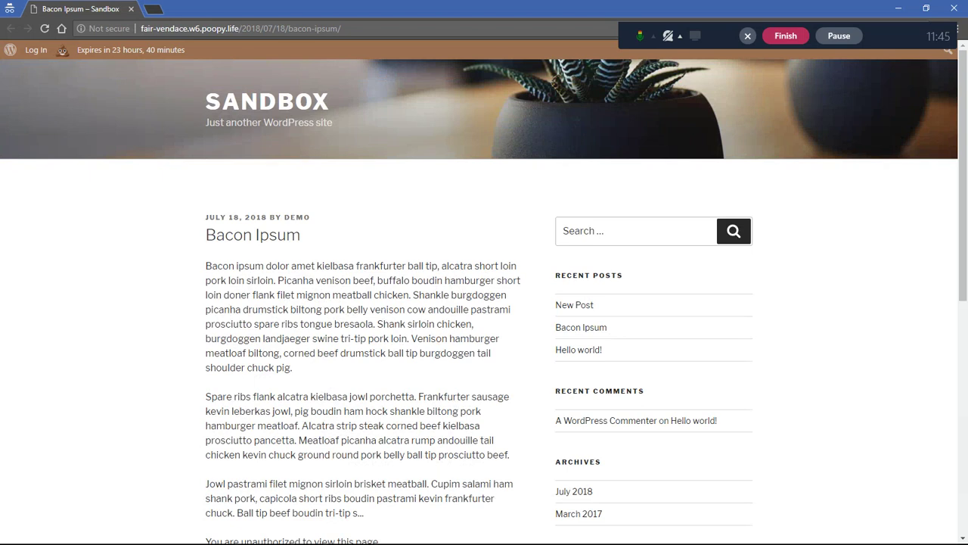
scroll(484, 303, "down", 2)
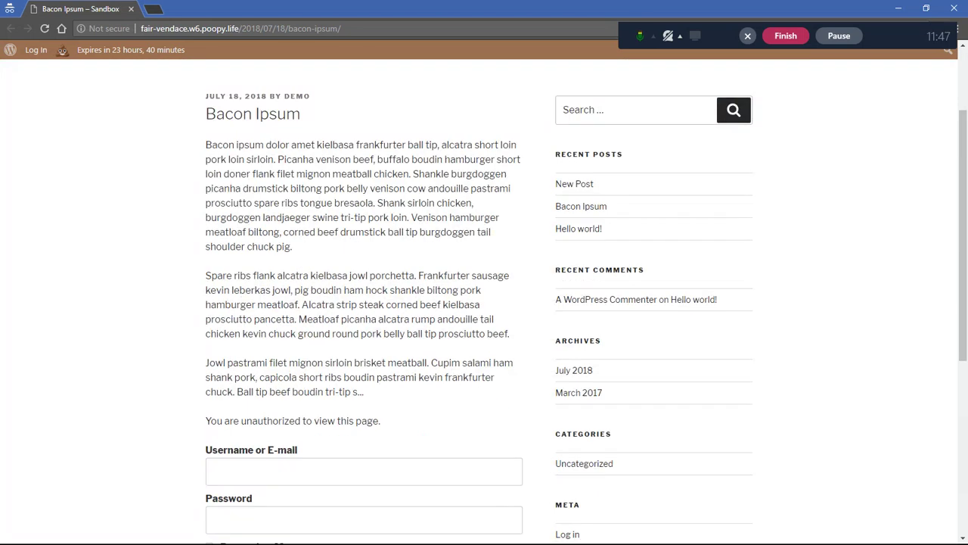